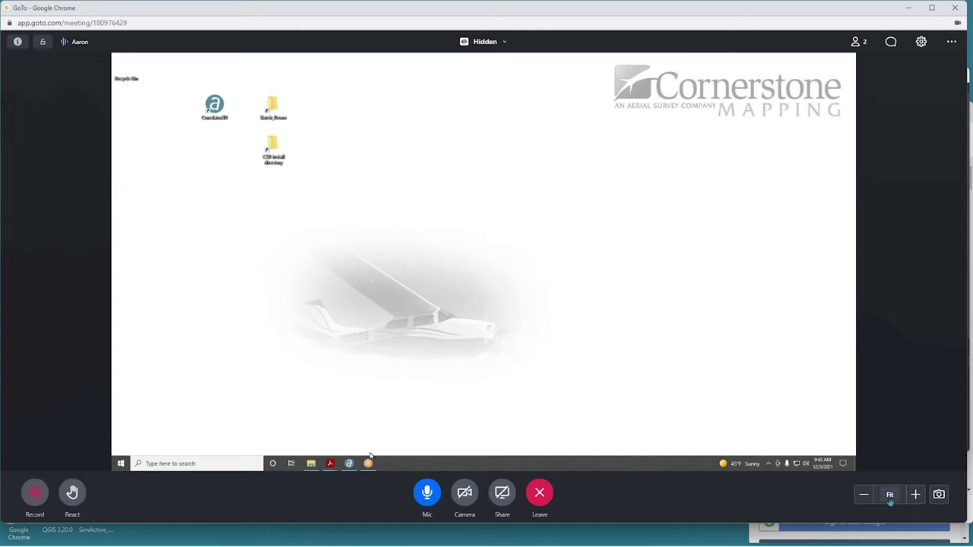
# Show the shared Correlator3D window full screen in GoTo Meeting and start a new project.
pyautogui.click(891, 495)
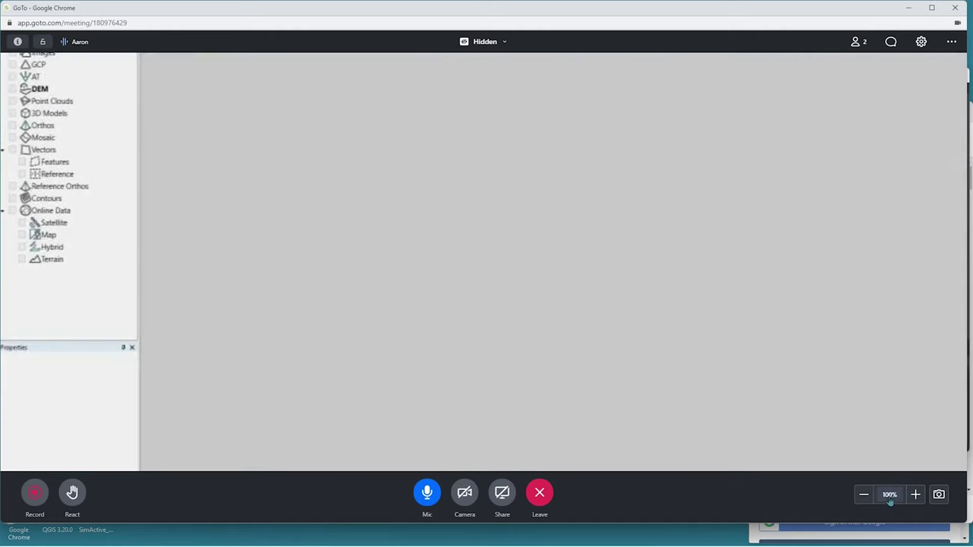
pyautogui.click(890, 495)
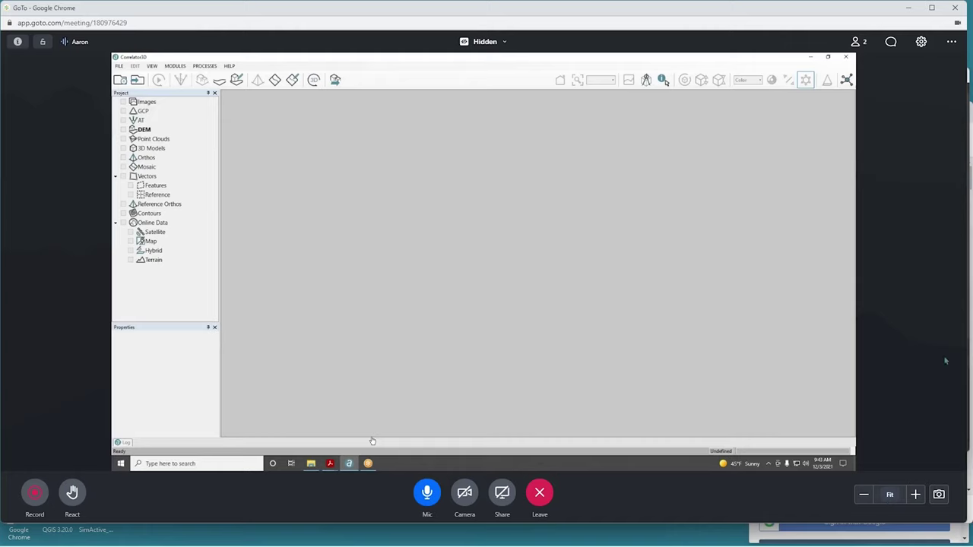
pyautogui.click(951, 42)
pyautogui.click(935, 67)
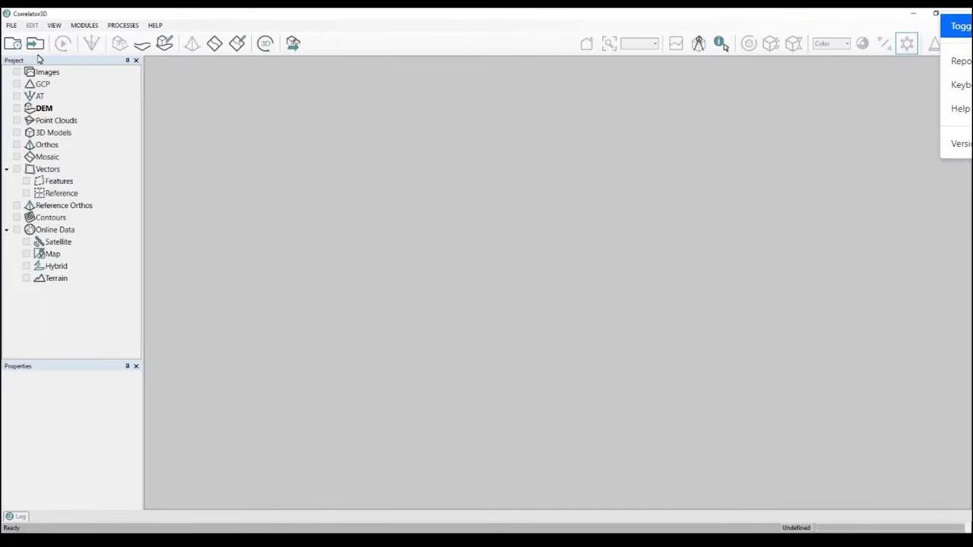
pyautogui.click(11, 25)
pyautogui.click(23, 36)
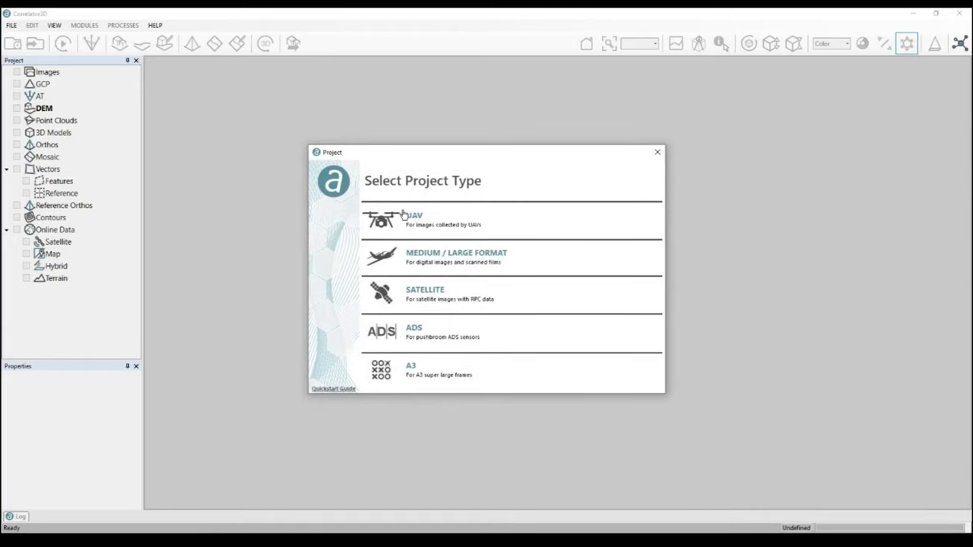
# Choose a Medium/Large Format project with 1 camera and Unregistered Bands left off.
pyautogui.click(439, 255)
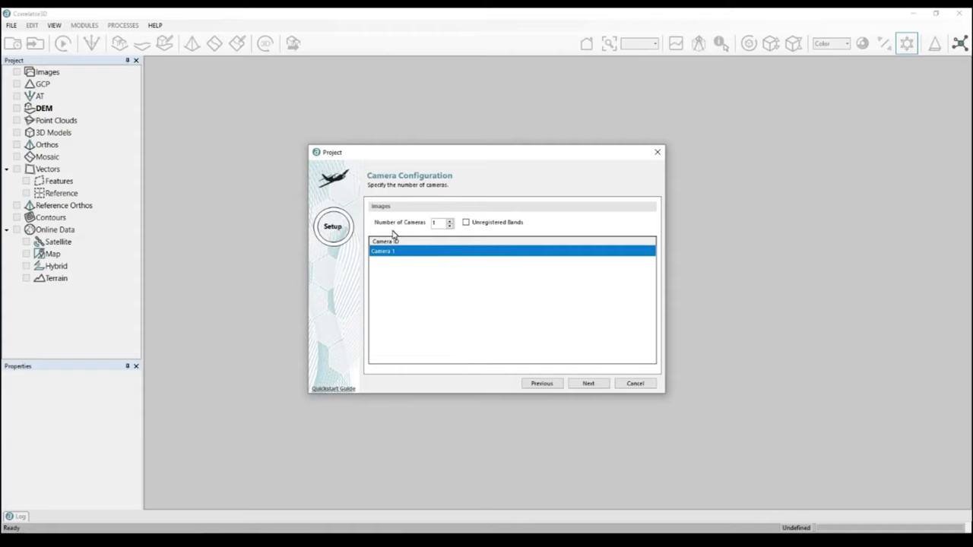
pyautogui.click(467, 223)
pyautogui.click(466, 224)
pyautogui.click(590, 384)
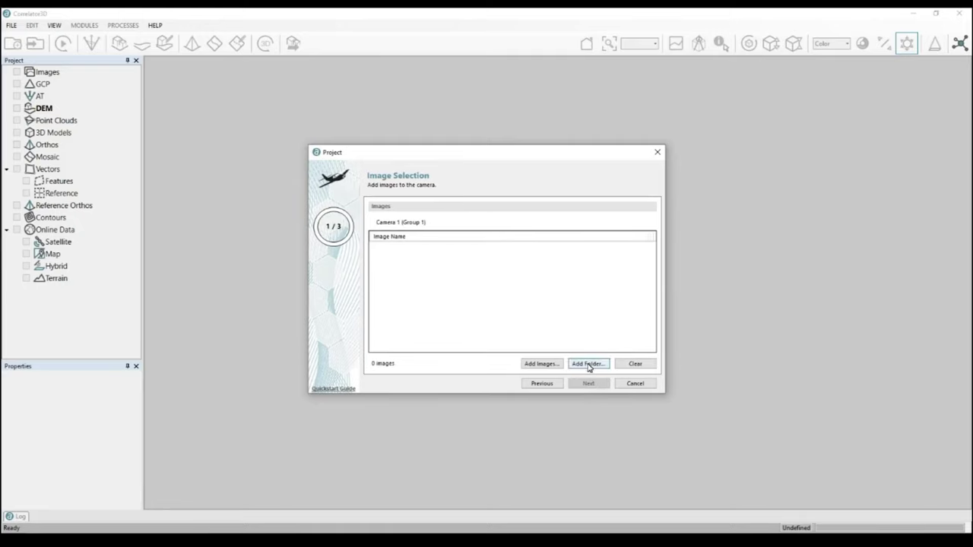
# Add the Batch_Demo TIFF image folder to Camera 1.
pyautogui.click(591, 366)
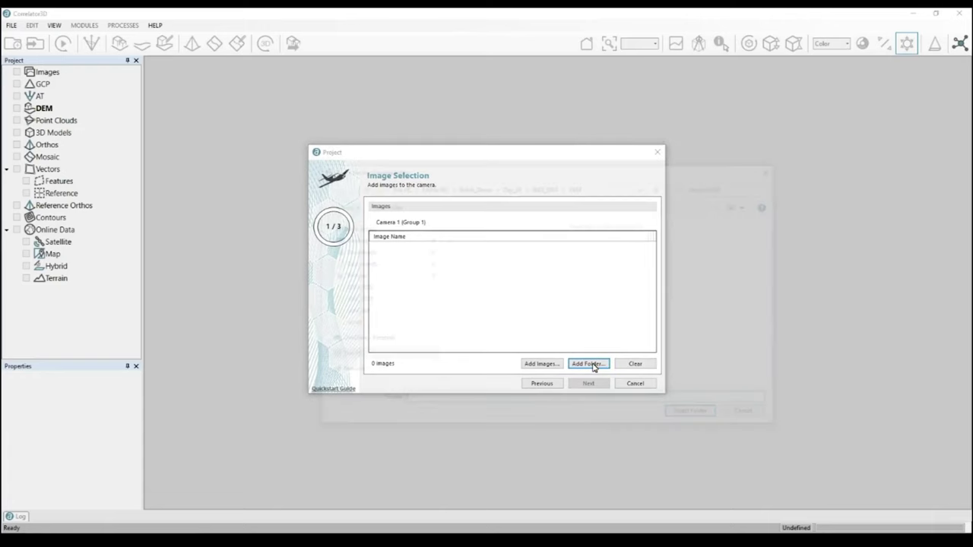
pyautogui.click(515, 187)
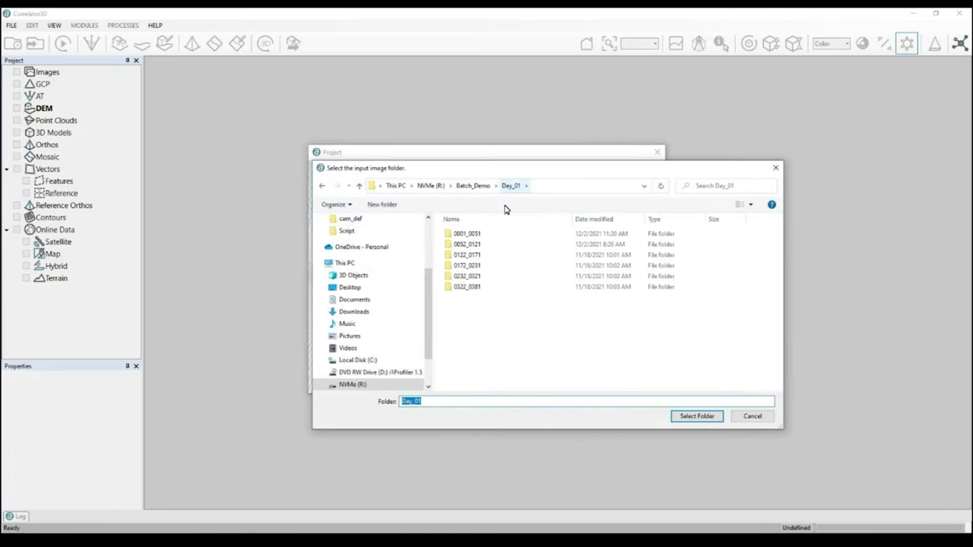
pyautogui.click(484, 187)
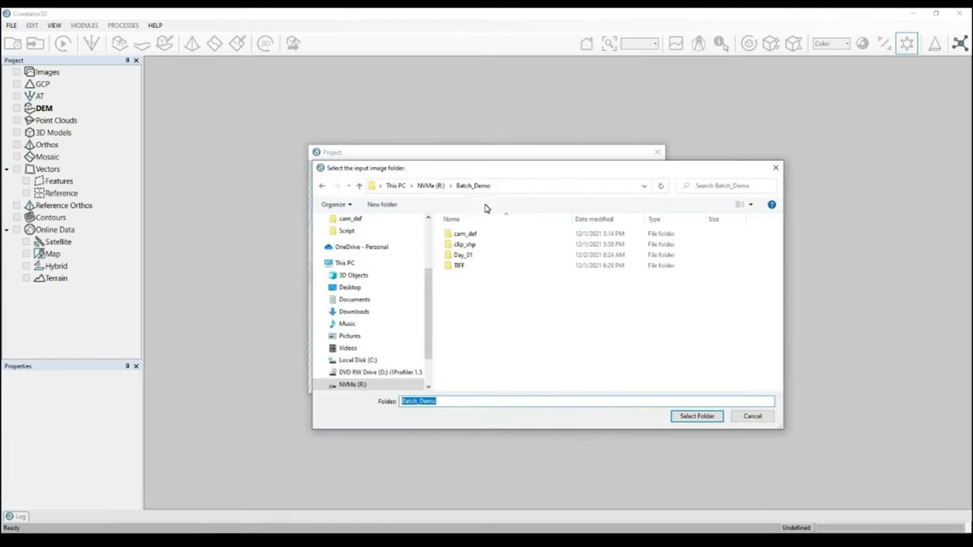
pyautogui.click(478, 266)
pyautogui.click(688, 417)
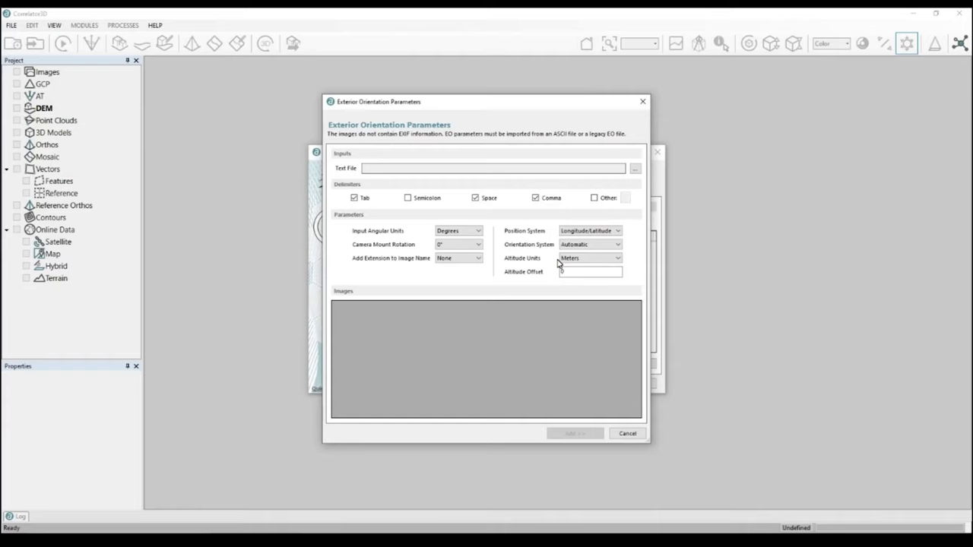
# Load Batch_Demo\Day_01\0001_0051\0001_0051_eo.txt as exterior orientation and add the images.
pyautogui.click(635, 170)
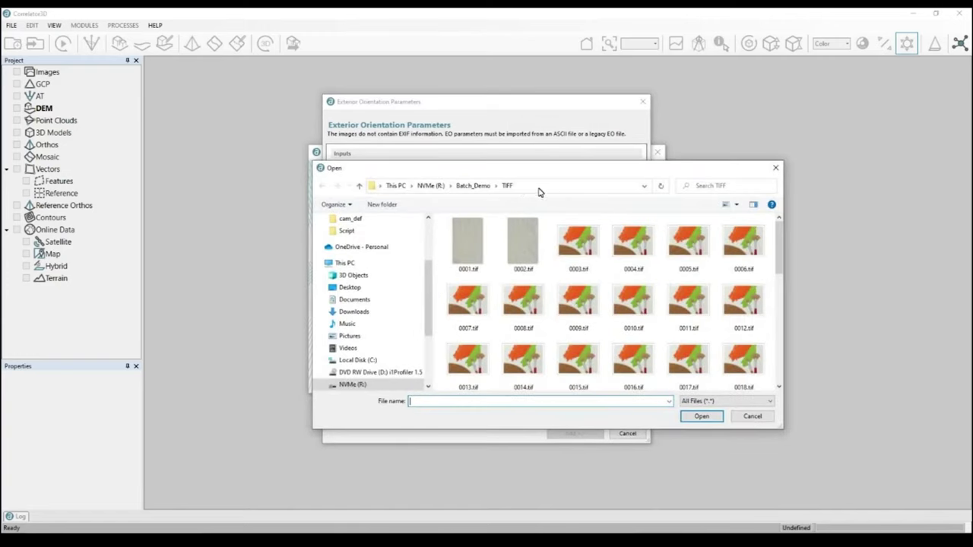
pyautogui.click(474, 186)
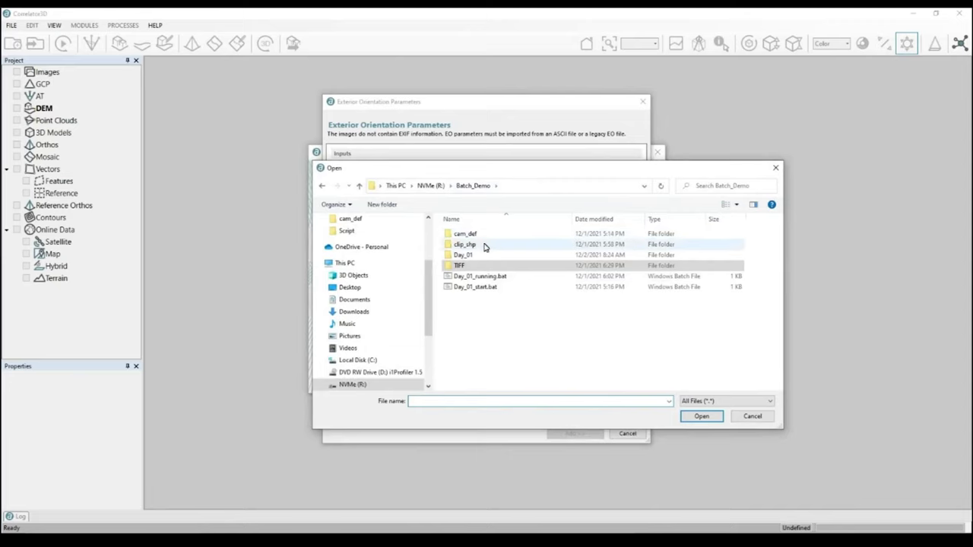
pyautogui.doubleClick(484, 259)
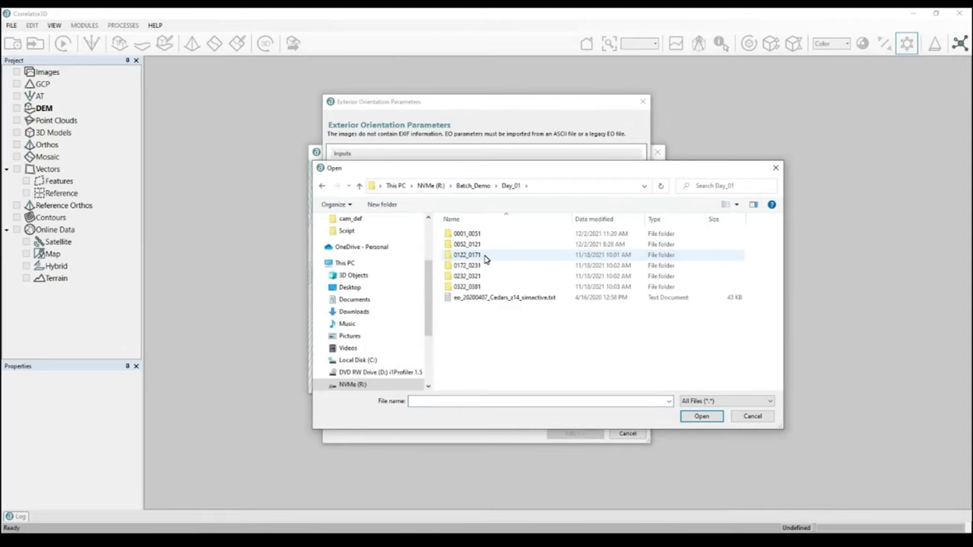
pyautogui.doubleClick(481, 236)
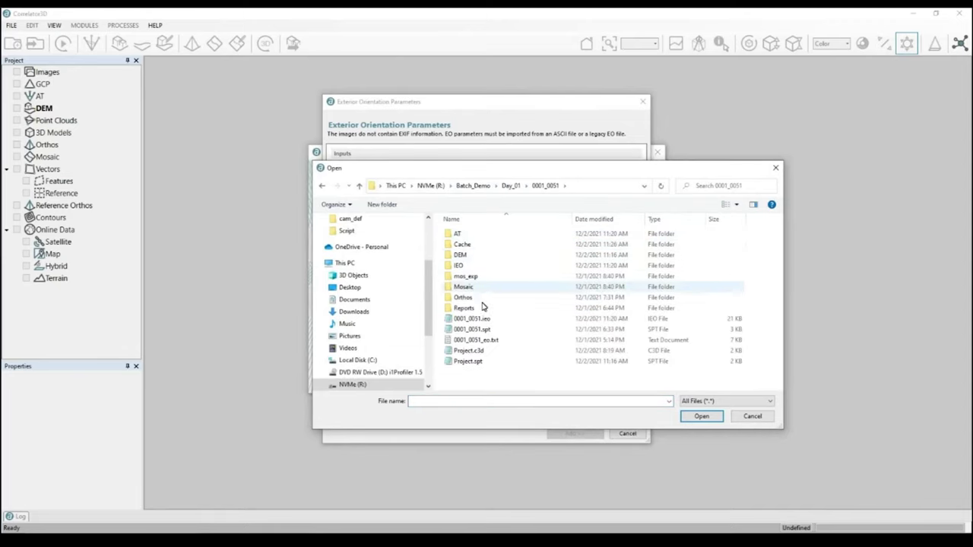
pyautogui.click(494, 340)
pyautogui.doubleClick(494, 340)
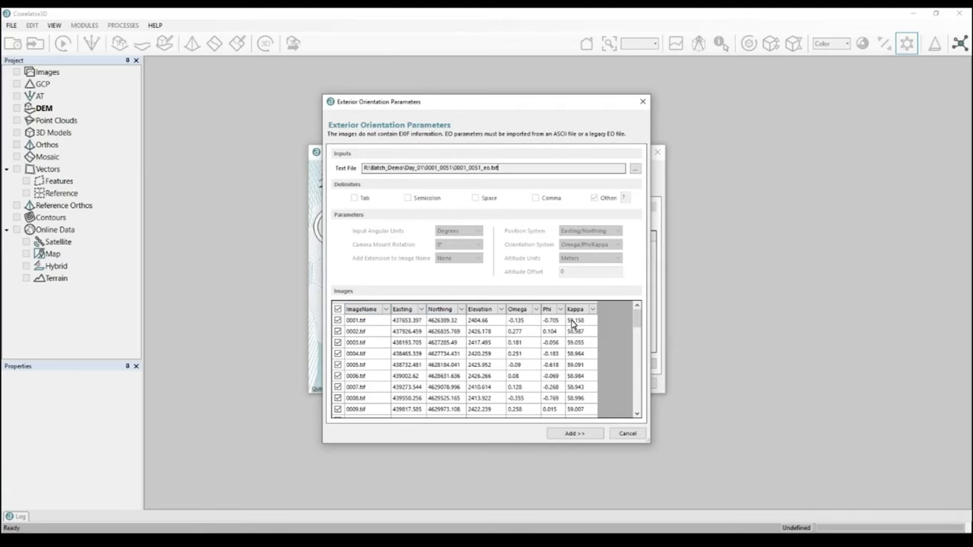
pyautogui.click(575, 434)
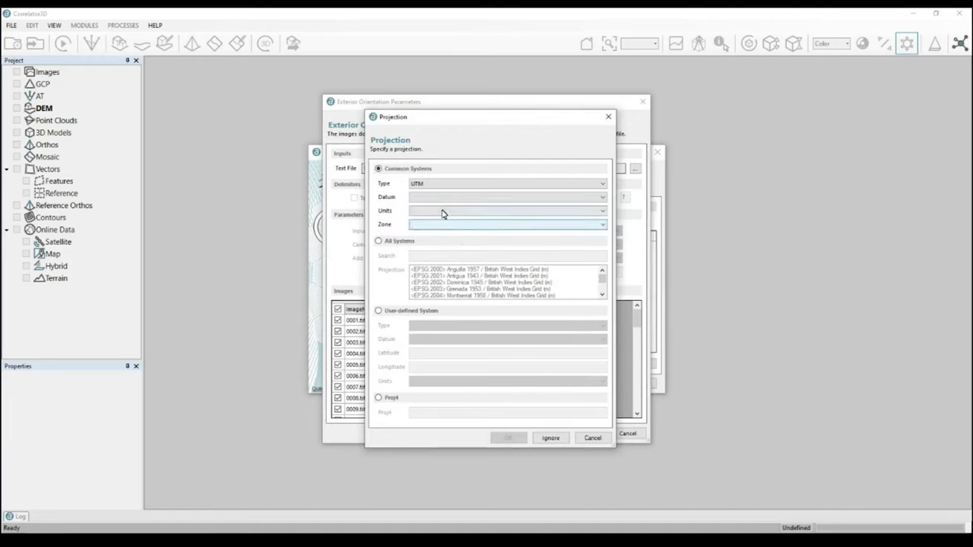
# Set the projection to UTM with NAD83 datum, Meter units and zone 14 N.
pyautogui.click(433, 183)
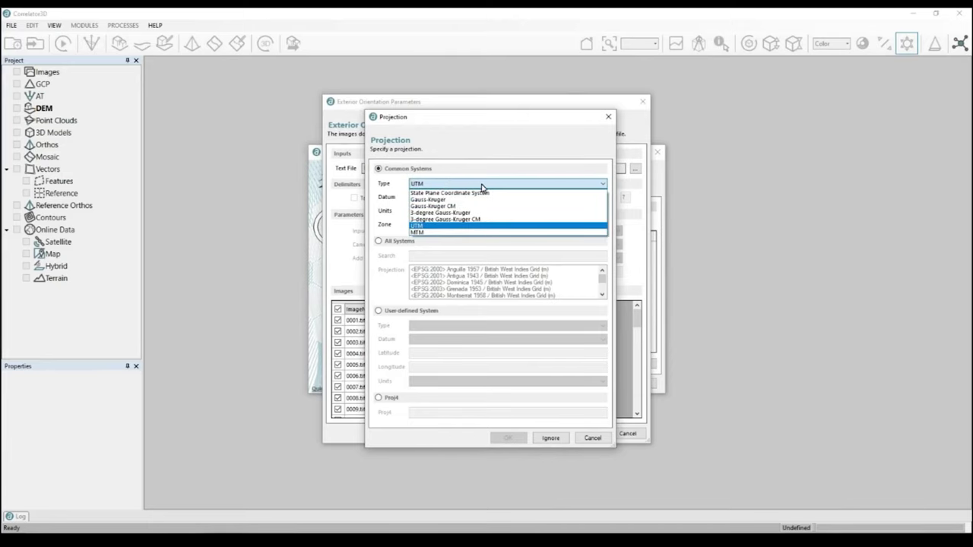
pyautogui.click(481, 184)
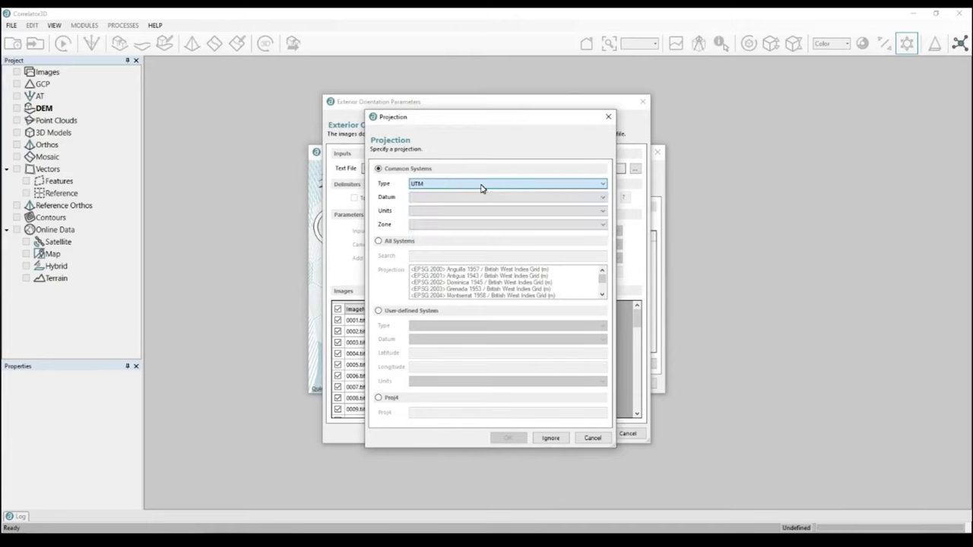
pyautogui.click(486, 197)
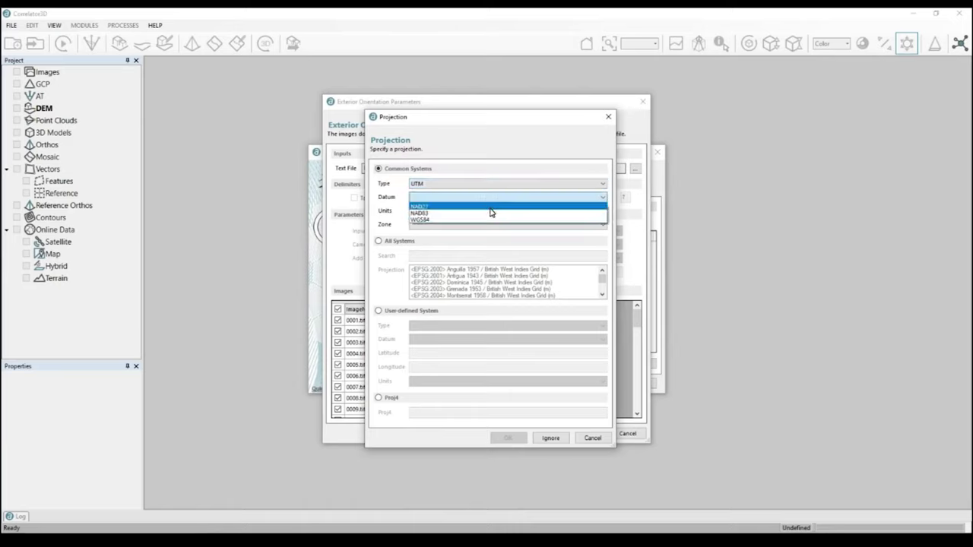
pyautogui.click(491, 213)
pyautogui.click(489, 213)
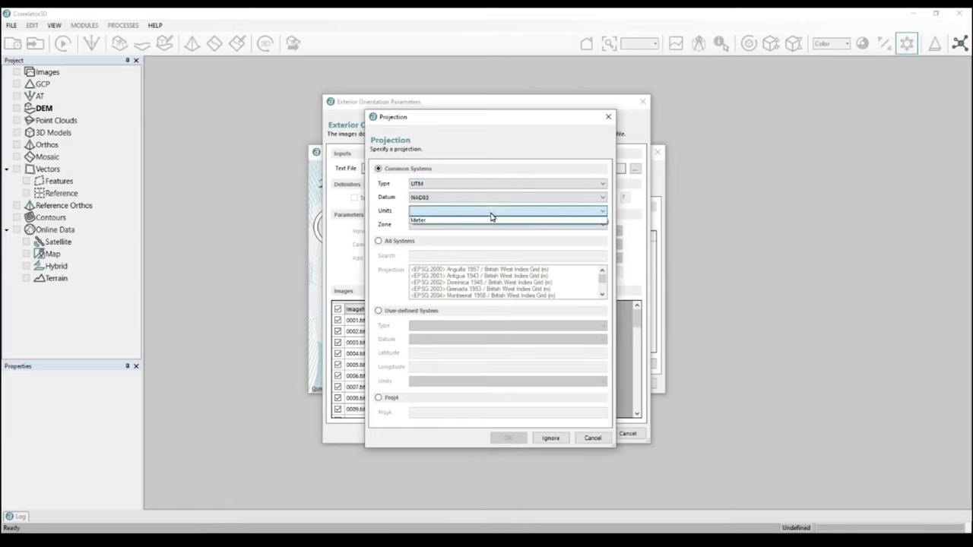
pyautogui.click(493, 219)
pyautogui.click(494, 226)
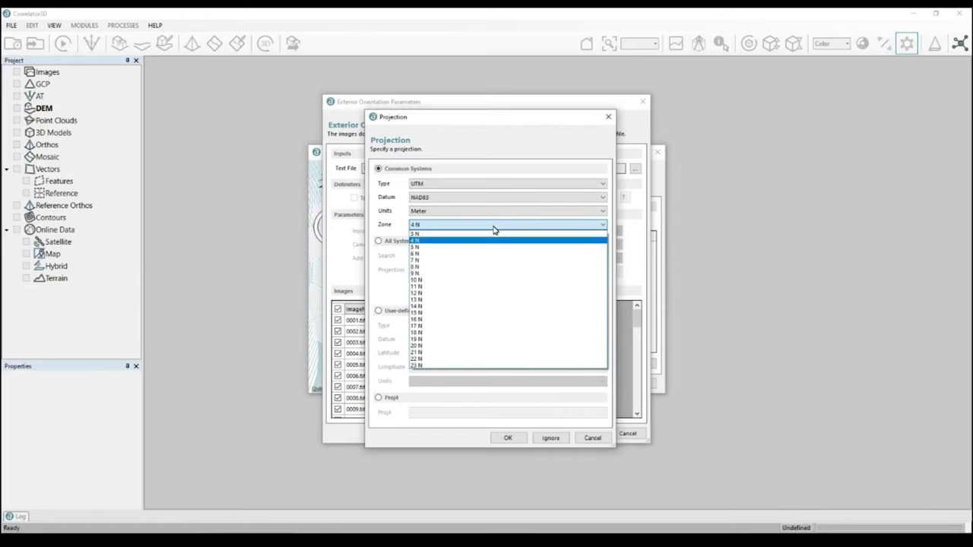
pyautogui.click(428, 306)
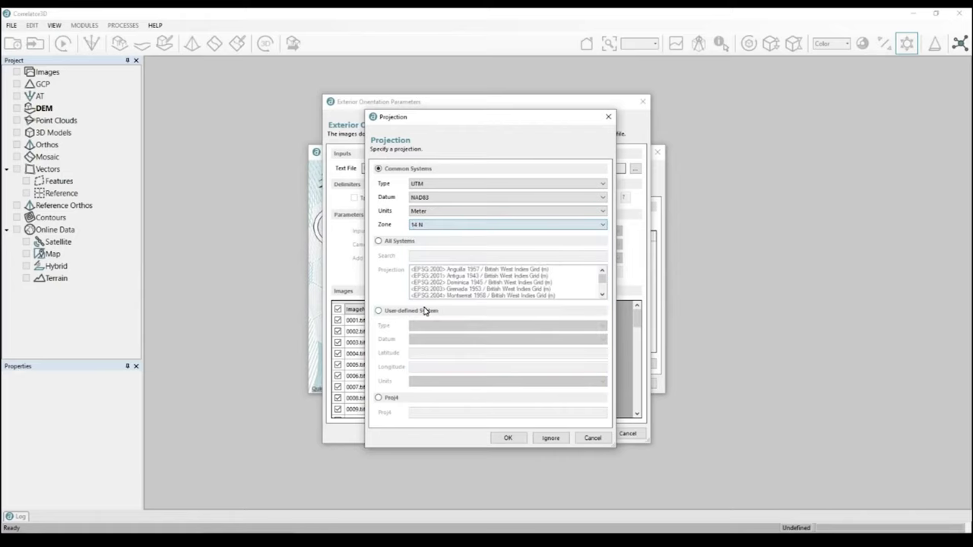
# Search All Systems for 26914, select EPSG:26914 NAD83 / UTM zone 14N and confirm.
pyautogui.click(407, 242)
pyautogui.click(425, 257)
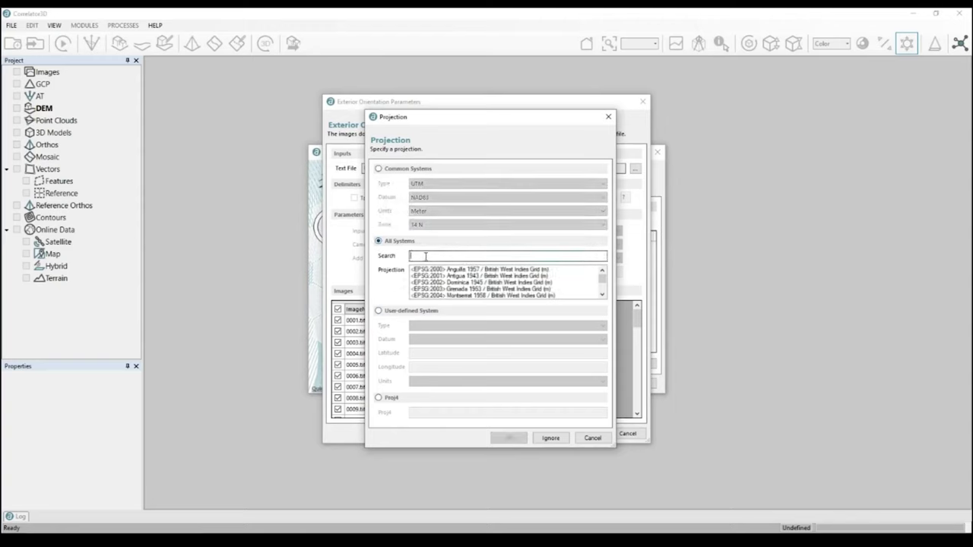
pyautogui.write('26')
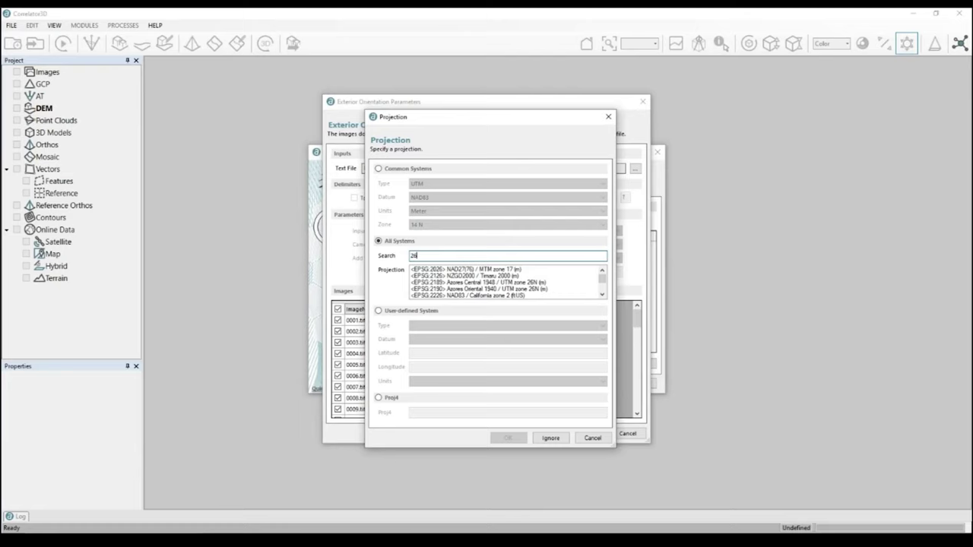
pyautogui.write('914')
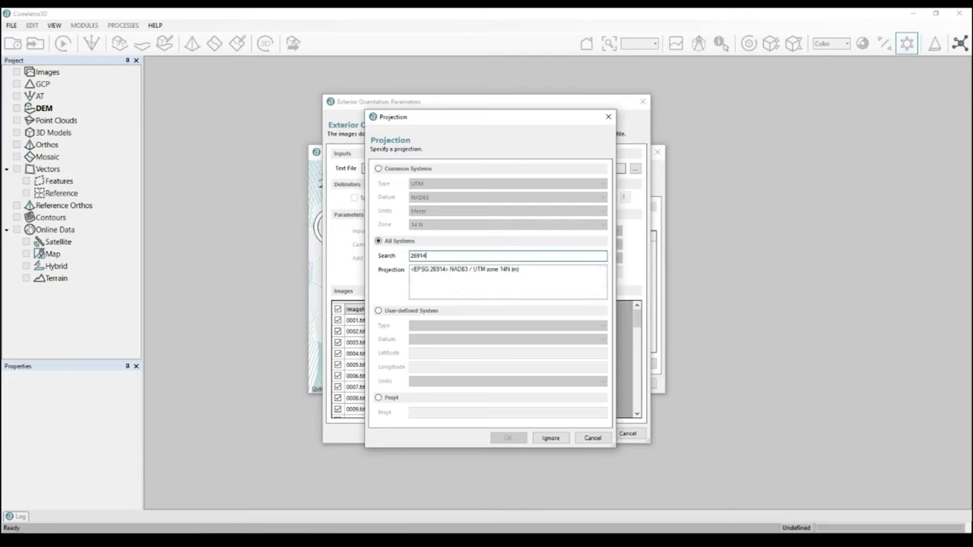
pyautogui.click(469, 272)
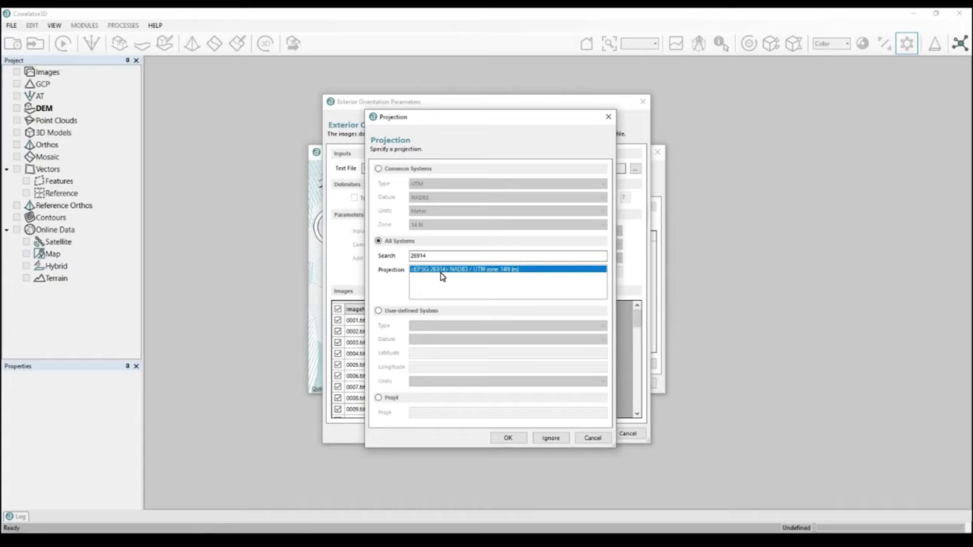
pyautogui.click(425, 257)
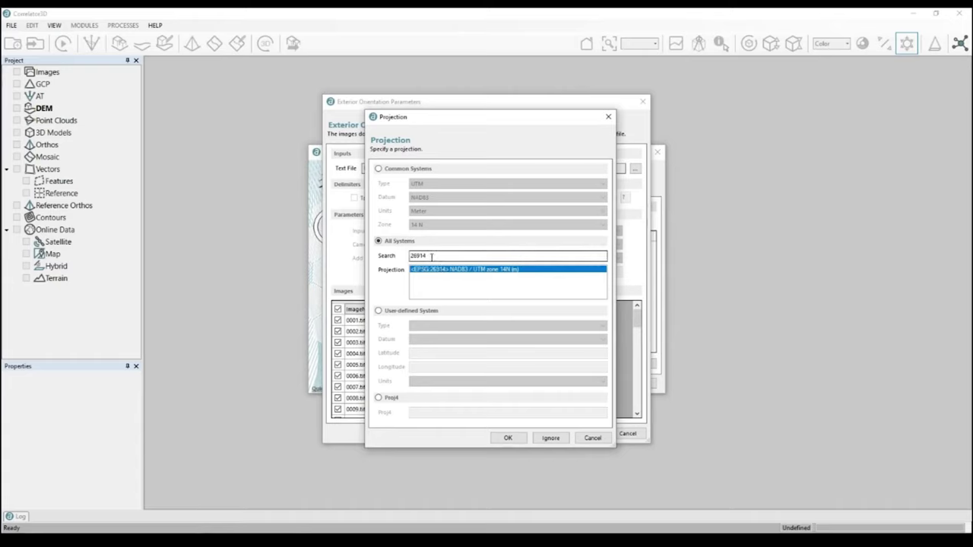
pyautogui.doubleClick(411, 256)
pyautogui.click(427, 257)
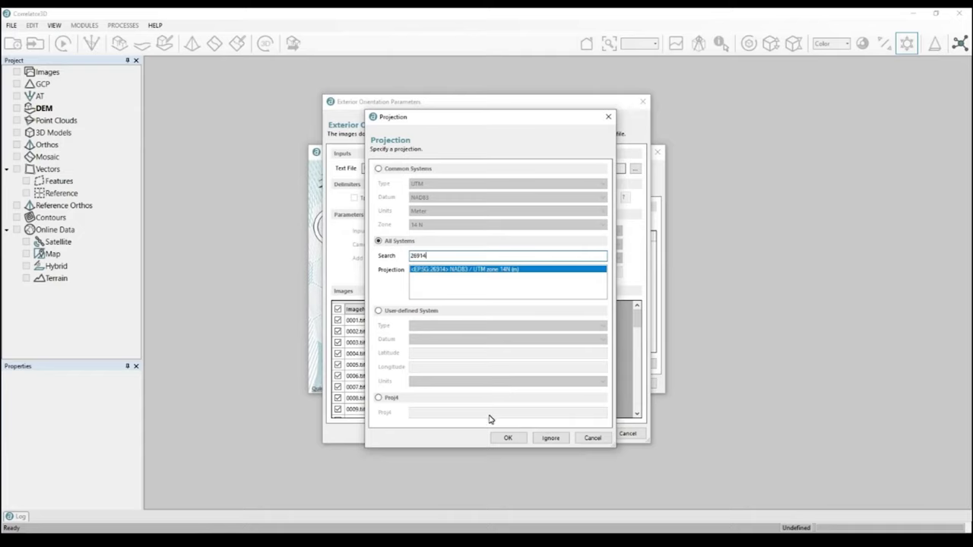
pyautogui.click(507, 439)
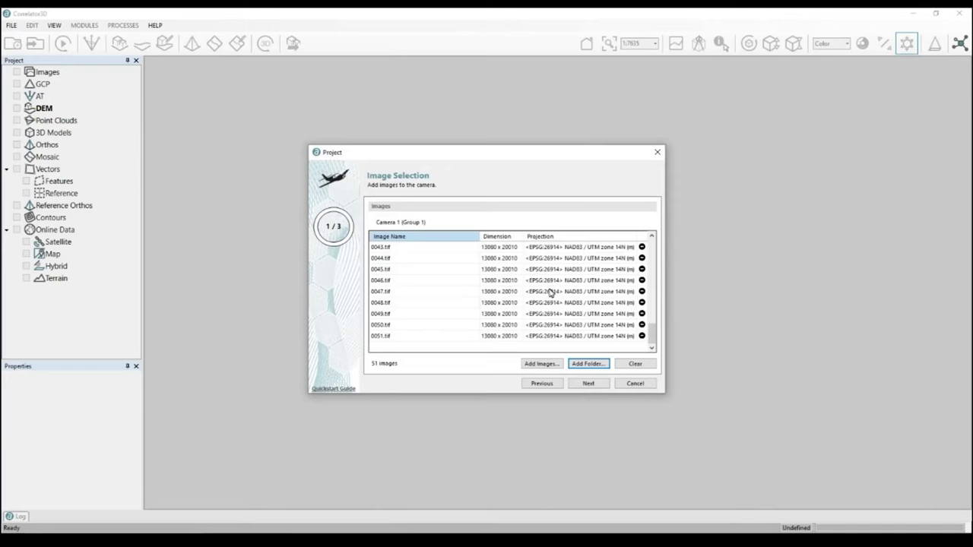
# Review the 51 images' projections in the list and advance to Camera Parameters.
pyautogui.moveTo(651, 335); pyautogui.dragTo(652, 262)
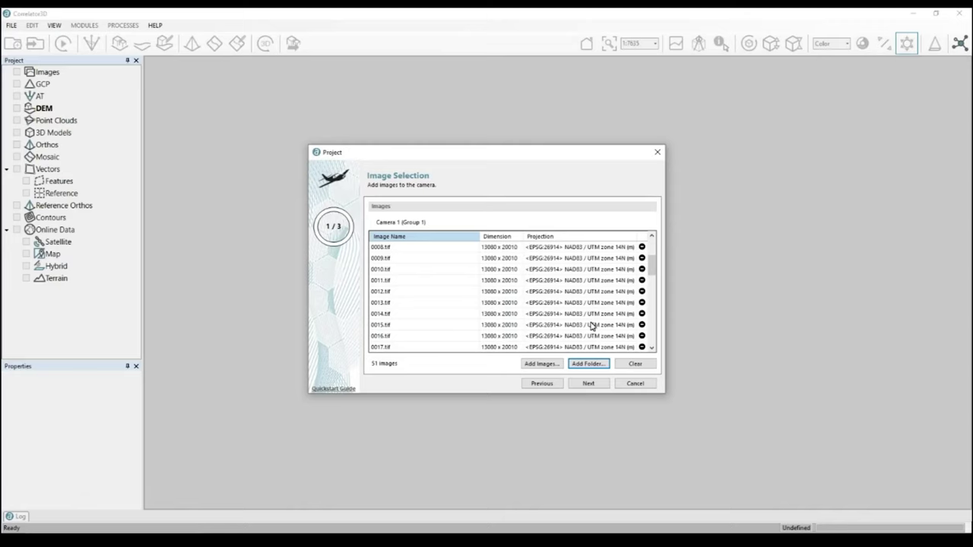
pyautogui.click(590, 384)
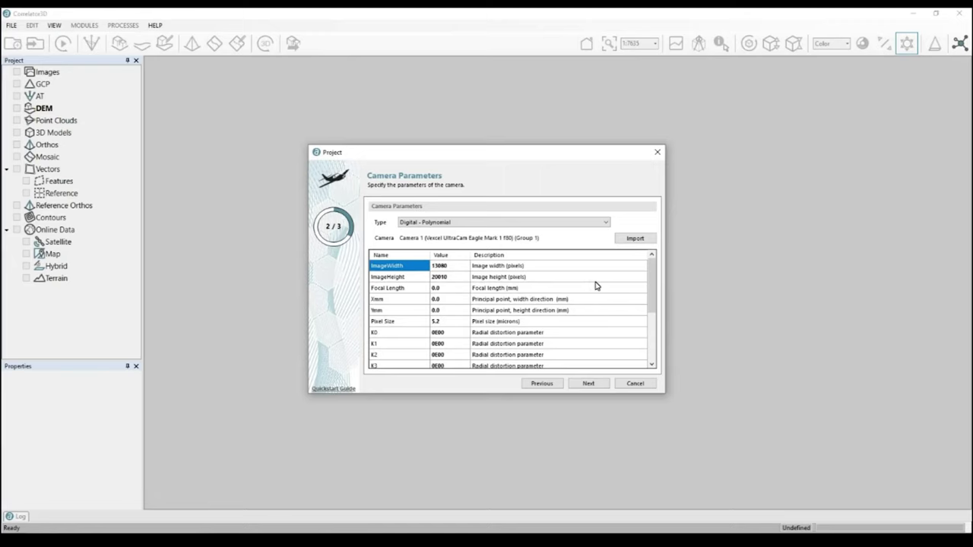
# Import the UCE_2021.cam calibration from Batch_Demo\cam_def and proceed to Project Parameters.
pyautogui.scroll(-1, 651, 273)
pyautogui.scroll(1, 647, 274)
pyautogui.doubleClick(459, 289)
pyautogui.doubleClick(458, 309)
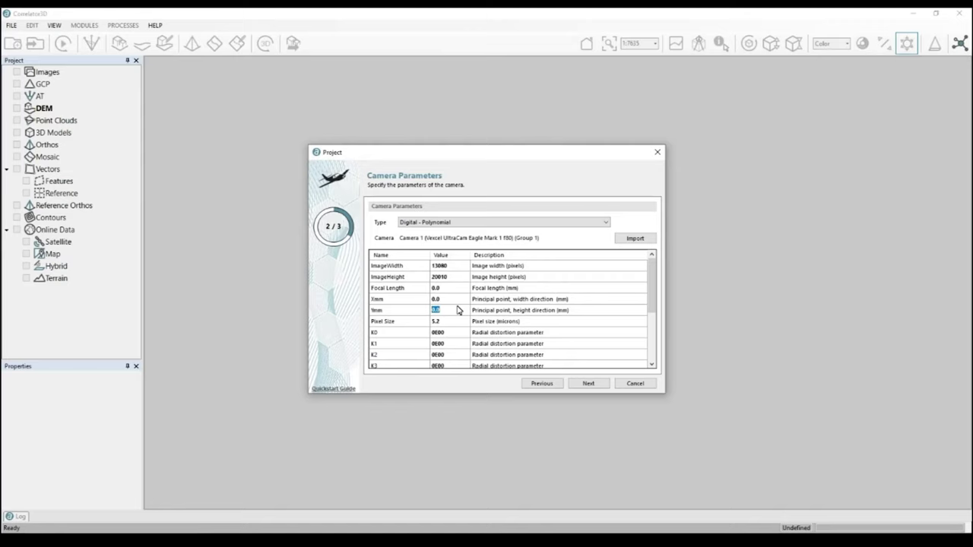
pyautogui.click(629, 241)
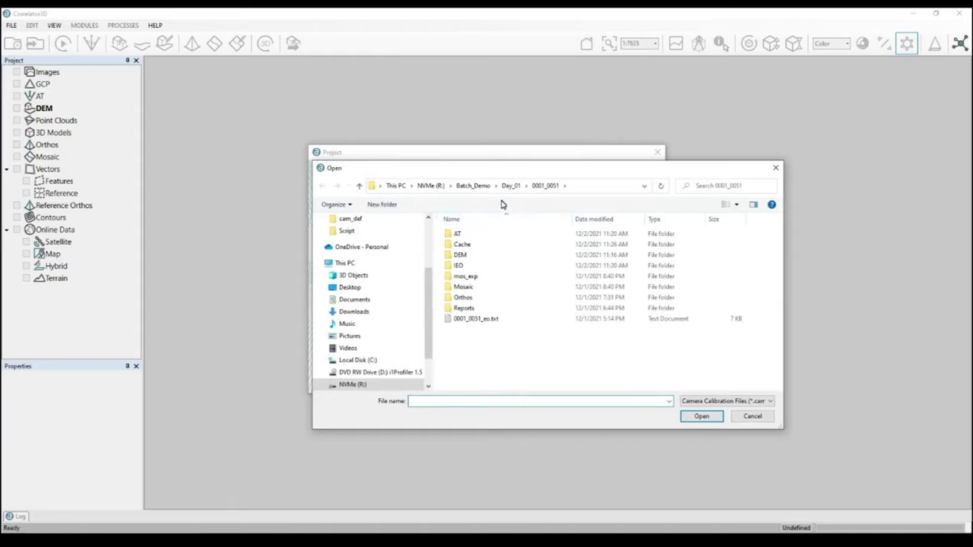
pyautogui.click(479, 186)
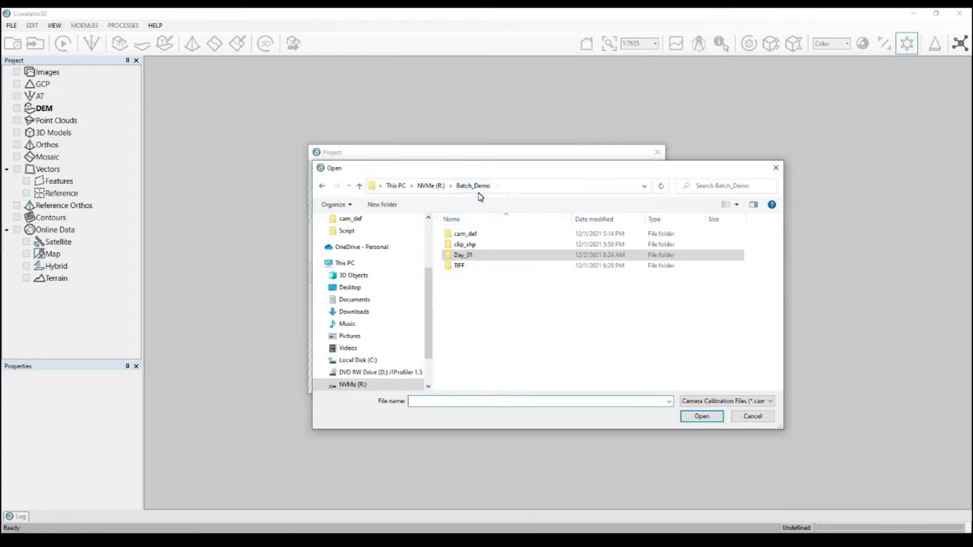
pyautogui.doubleClick(470, 234)
pyautogui.click(473, 234)
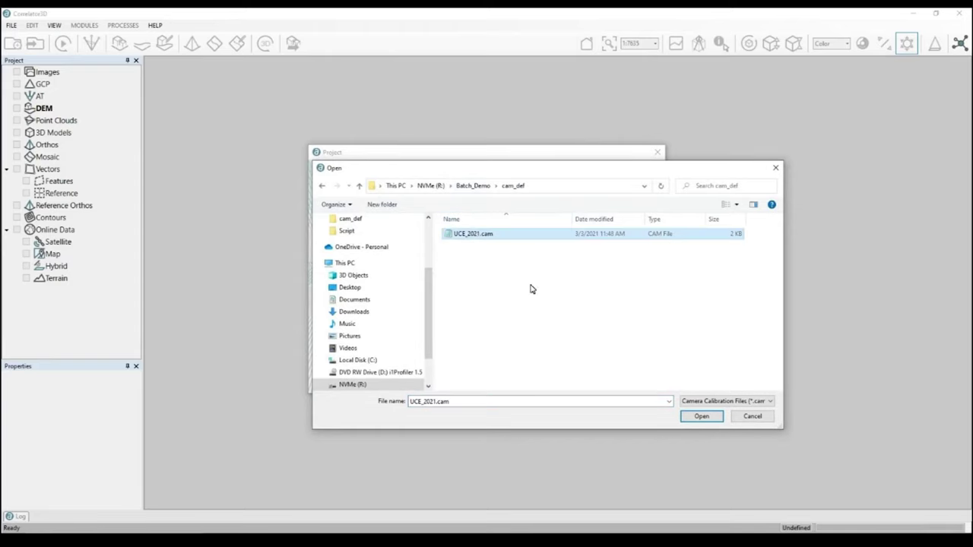
pyautogui.click(696, 416)
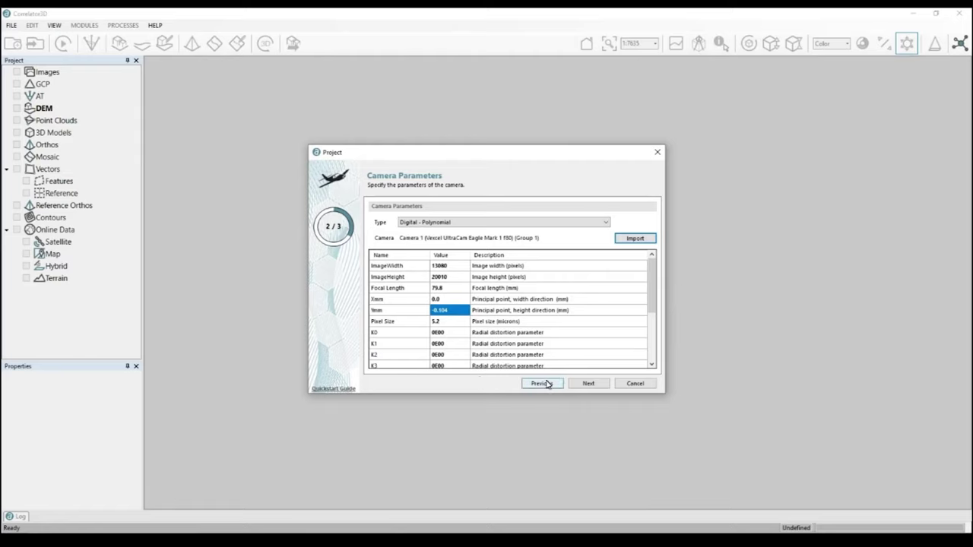
pyautogui.click(588, 384)
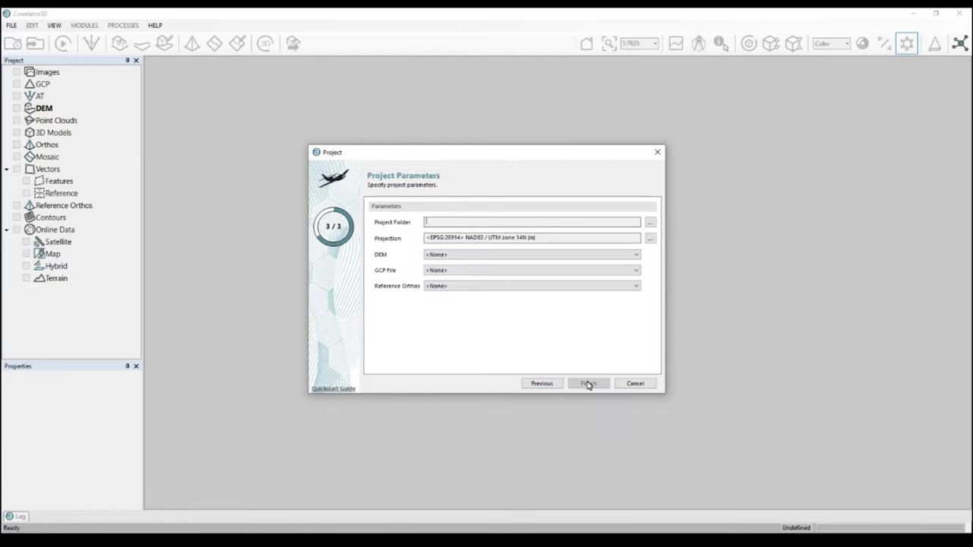
# Set R:\Batch_Demo as the project folder and finish creating the project.
pyautogui.click(651, 224)
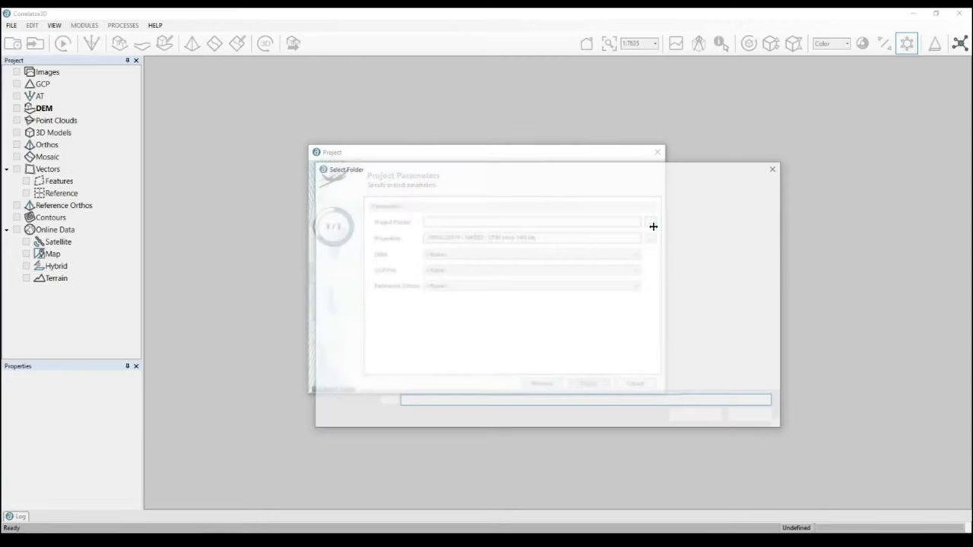
pyautogui.click(472, 185)
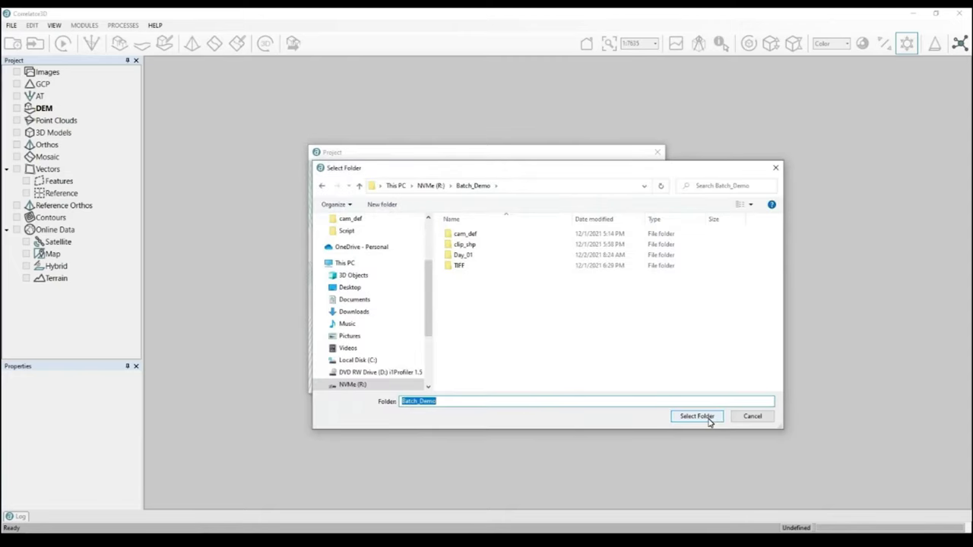
pyautogui.click(708, 422)
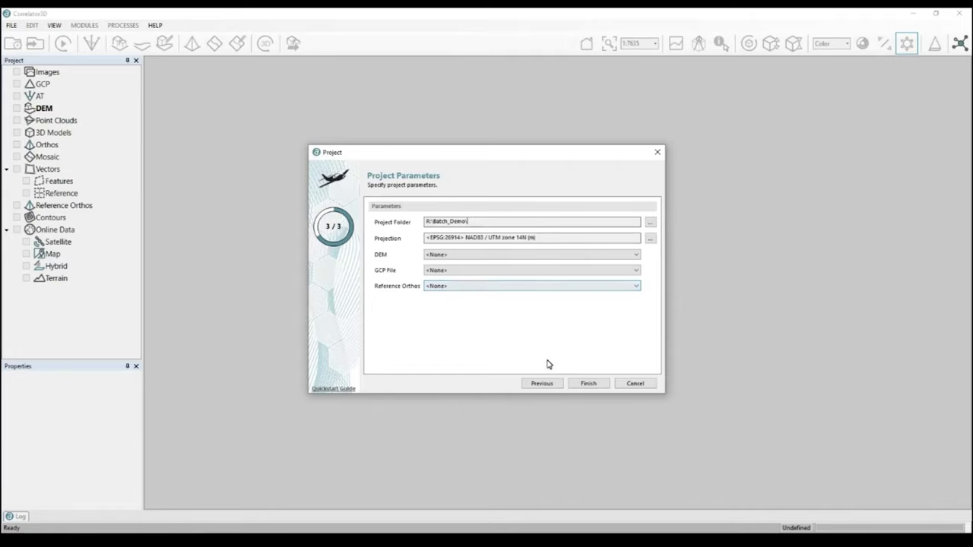
pyautogui.click(582, 386)
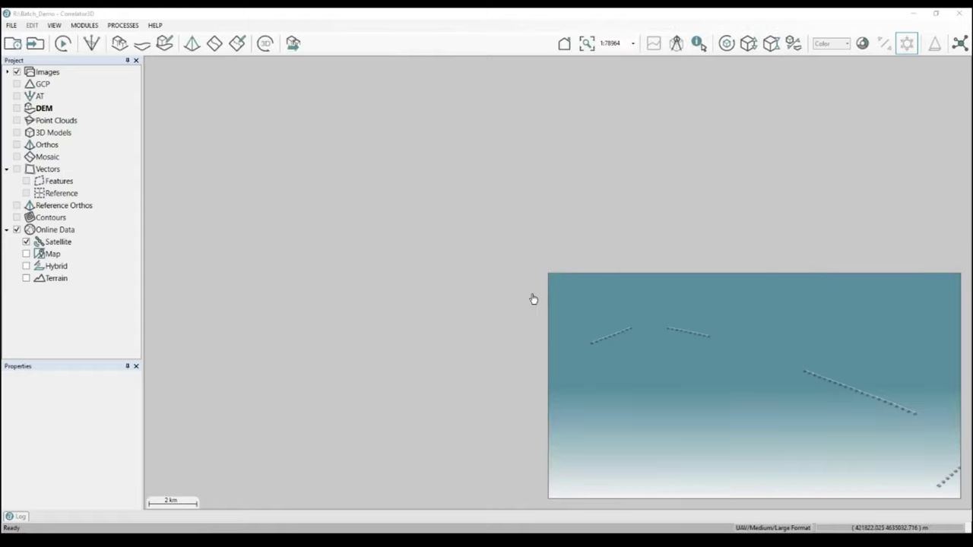
# Hide the Satellite online data layer and inspect the flight lines in the map and 3D view.
pyautogui.scroll(-3, 439, 229)
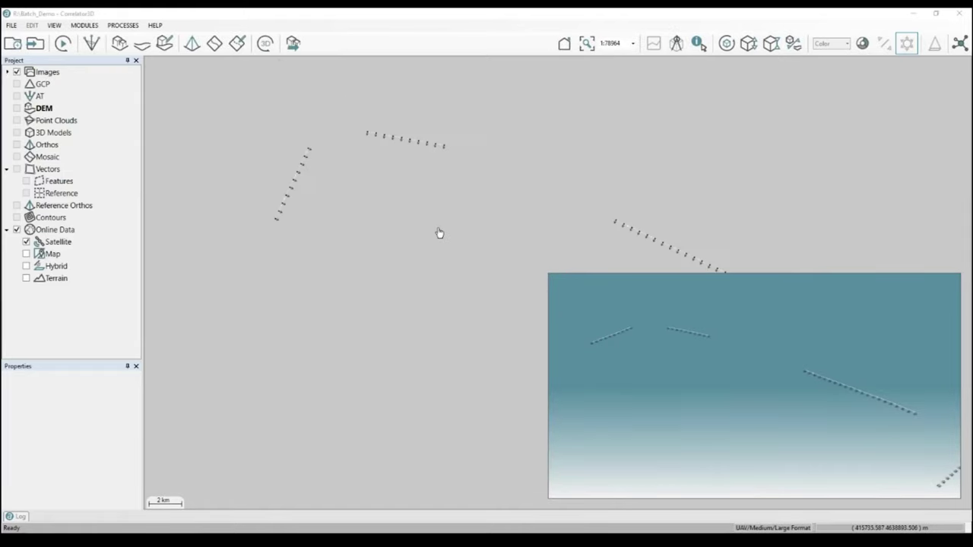
pyautogui.scroll(-3, 442, 250)
pyautogui.moveTo(448, 265); pyautogui.dragTo(311, 211)
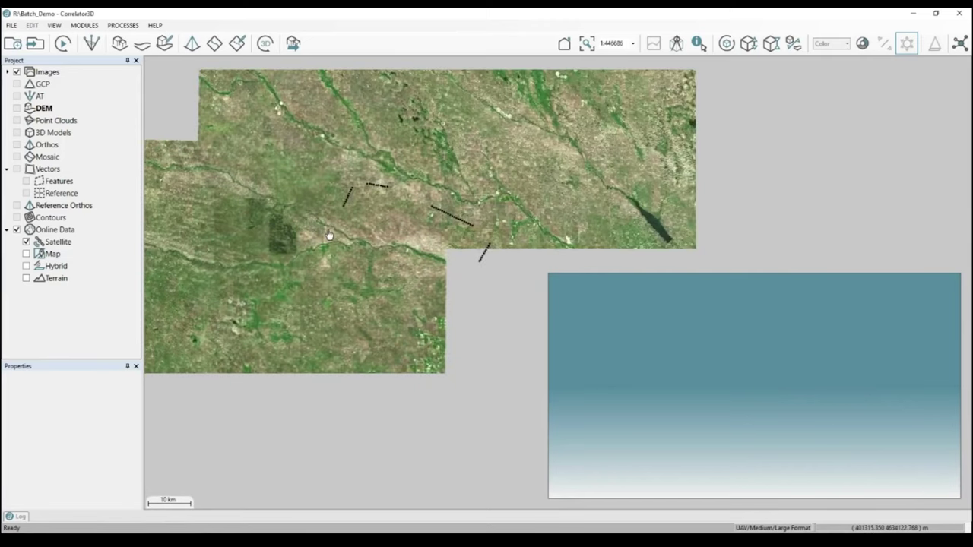
pyautogui.click(27, 242)
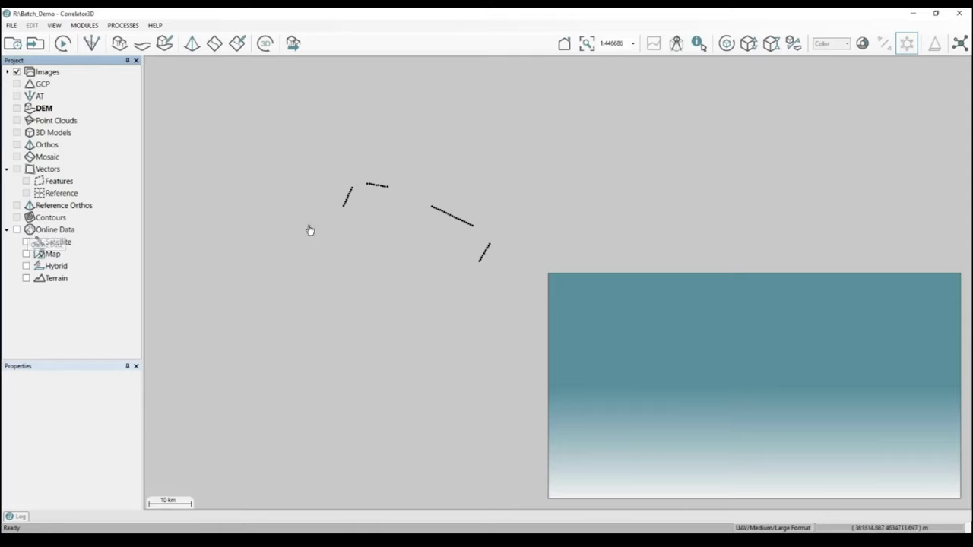
pyautogui.scroll(3, 426, 230)
pyautogui.moveTo(430, 219); pyautogui.dragTo(550, 245)
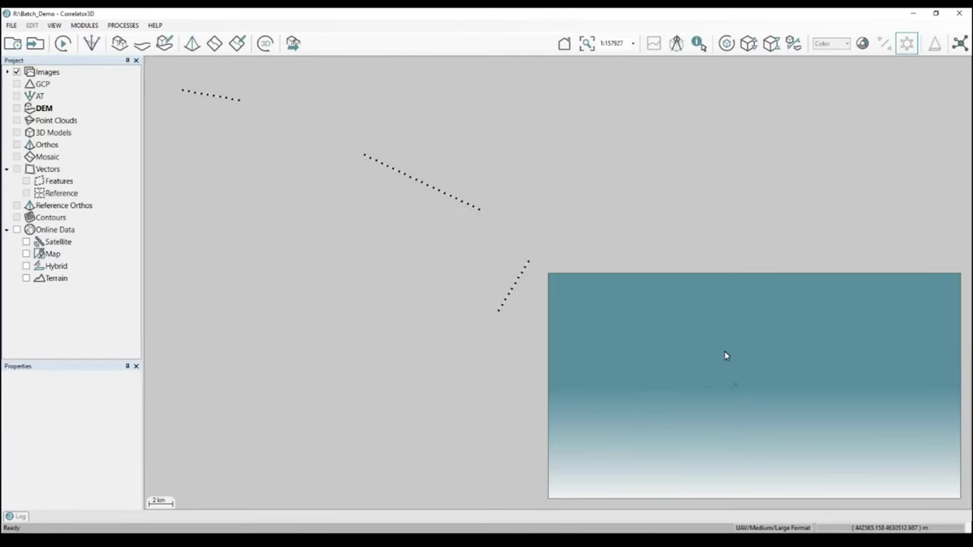
pyautogui.moveTo(725, 338); pyautogui.dragTo(768, 395)
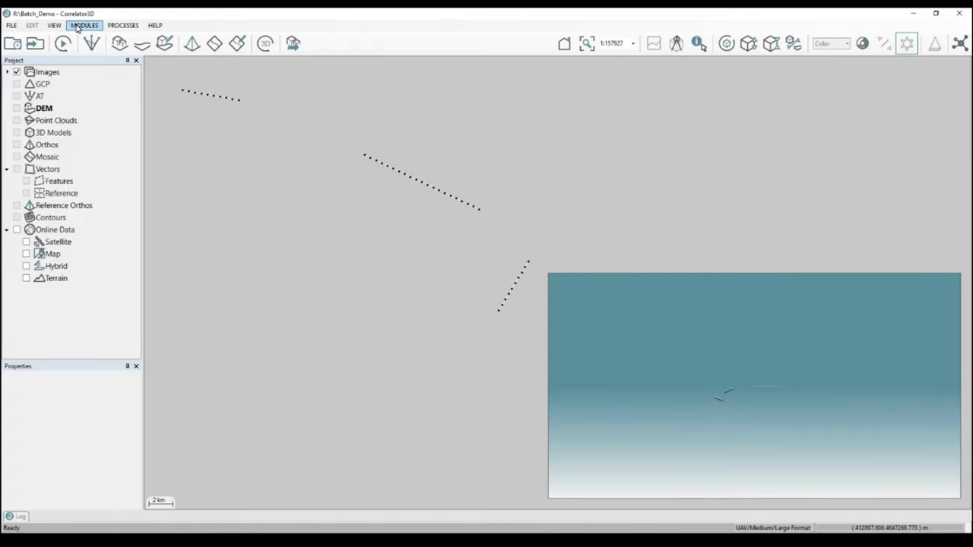
# Turn off the Picture-in-Picture 3D view and centre the four flight-line strips on the map.
pyautogui.click(53, 27)
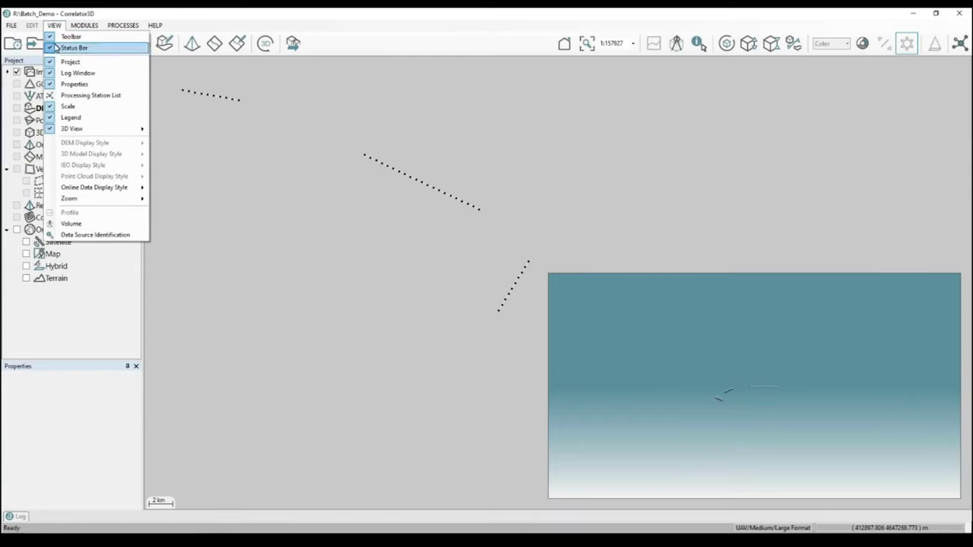
pyautogui.click(52, 131)
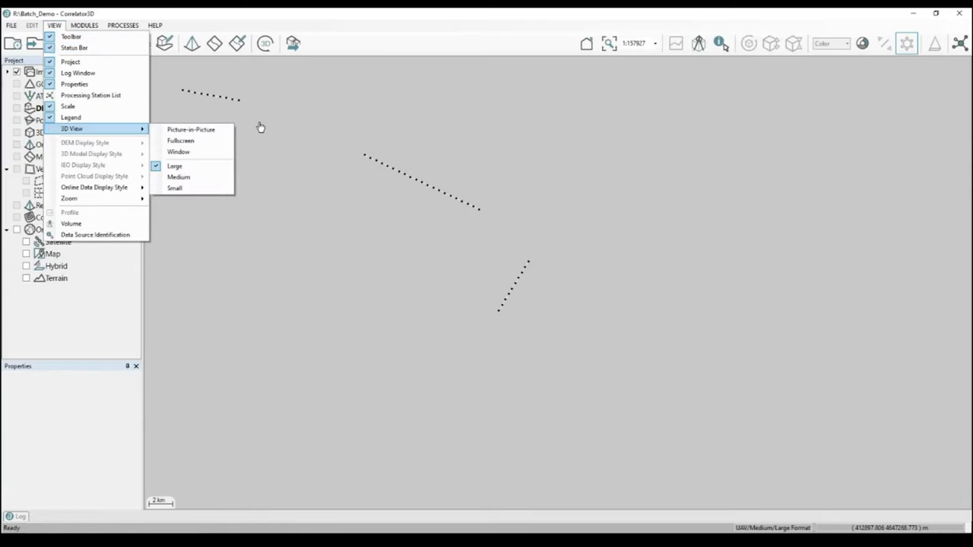
pyautogui.click(261, 128)
pyautogui.moveTo(260, 128); pyautogui.dragTo(561, 176)
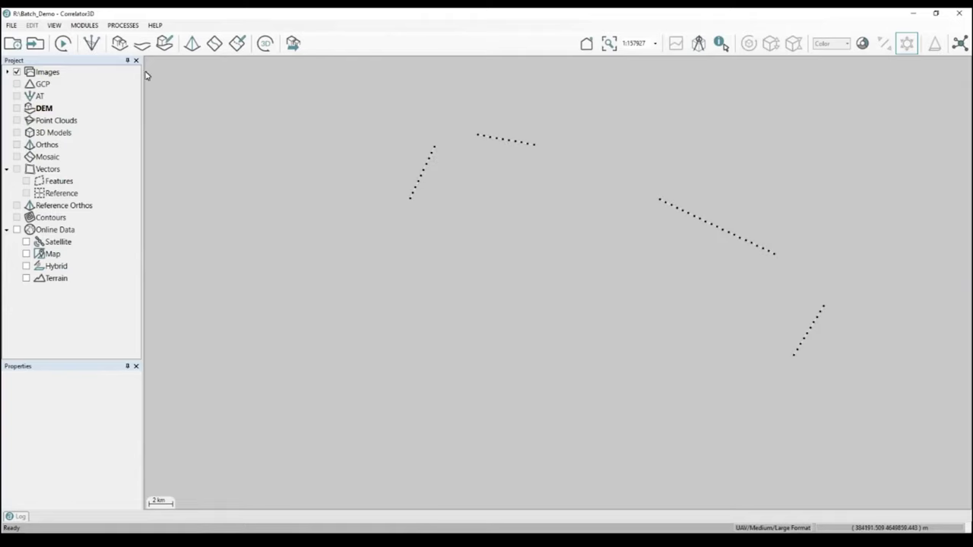
pyautogui.click(12, 44)
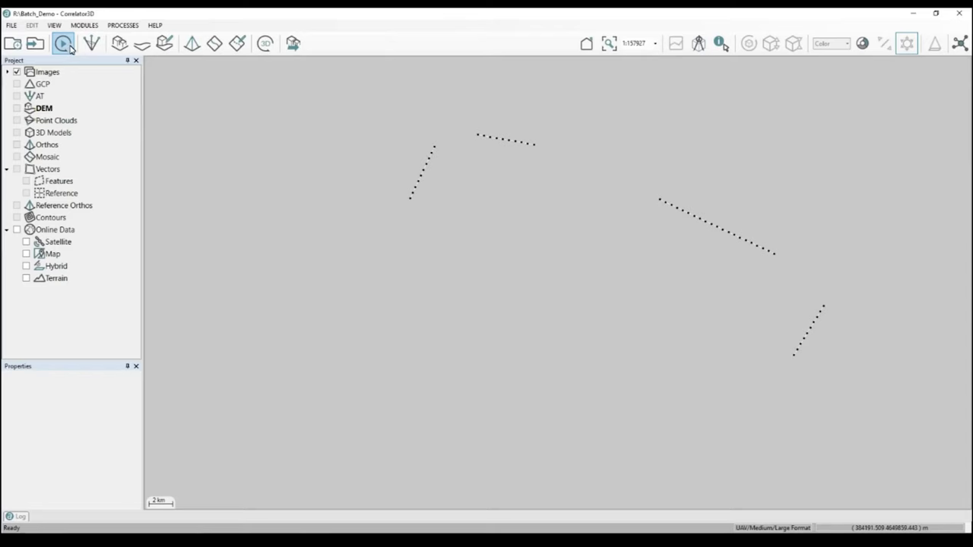
# Set up the Automated Workflow with Classic Photogrammetric, Standard extraction, Full AT Unconstrained, and script-only output.
pyautogui.click(70, 48)
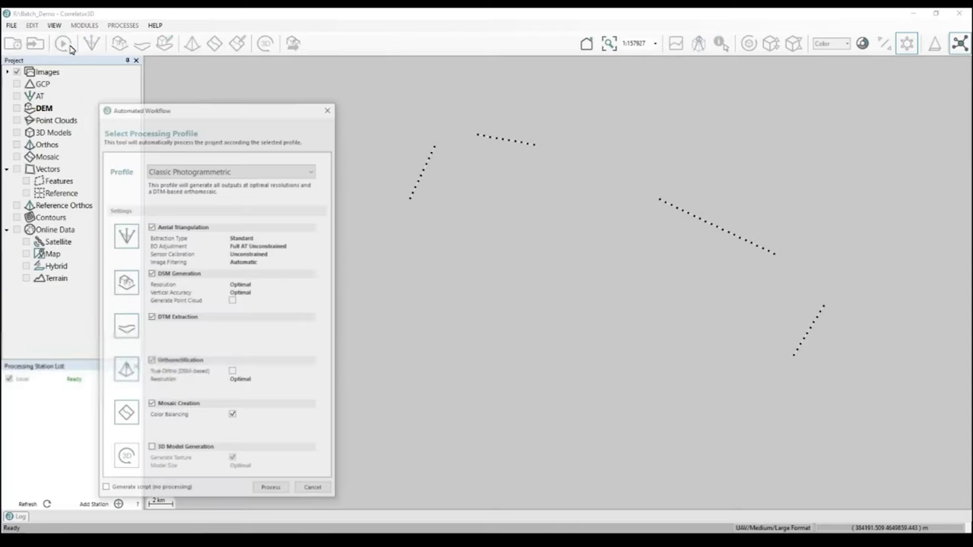
pyautogui.moveTo(158, 113); pyautogui.dragTo(184, 93)
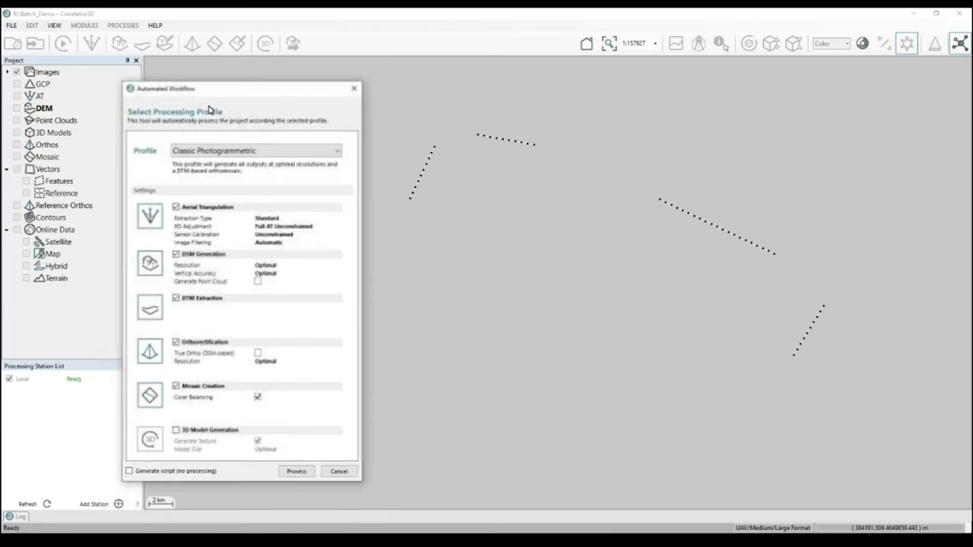
pyautogui.click(332, 151)
pyautogui.click(319, 186)
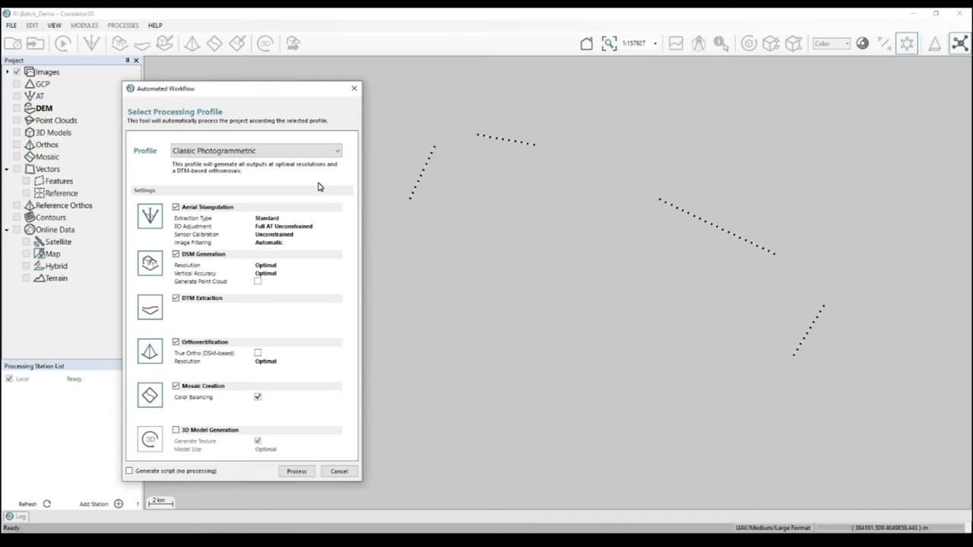
pyautogui.click(280, 219)
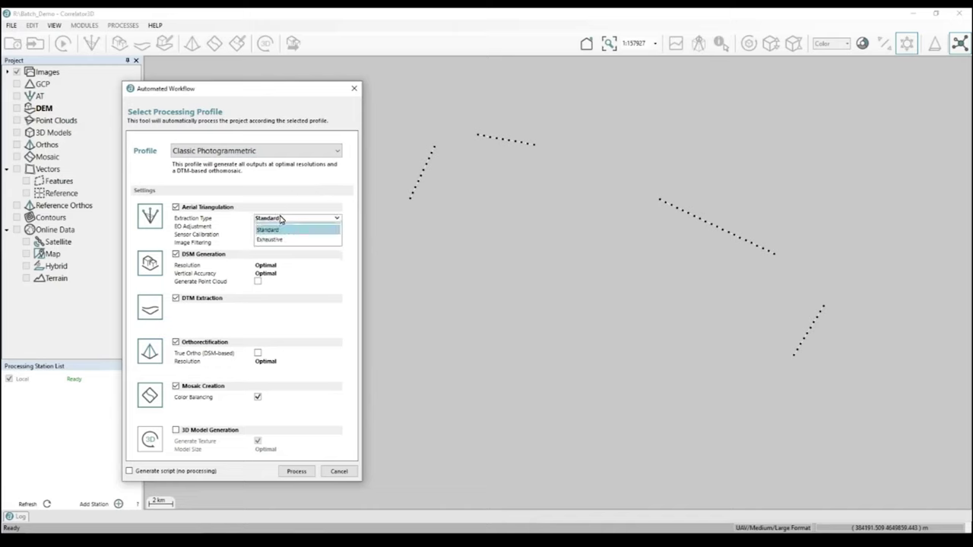
pyautogui.click(280, 219)
pyautogui.click(310, 227)
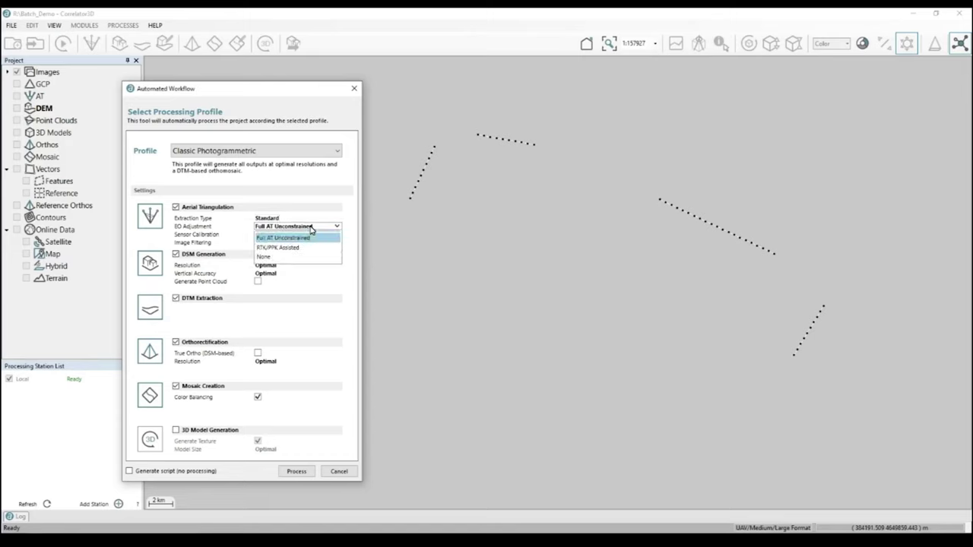
pyautogui.click(318, 228)
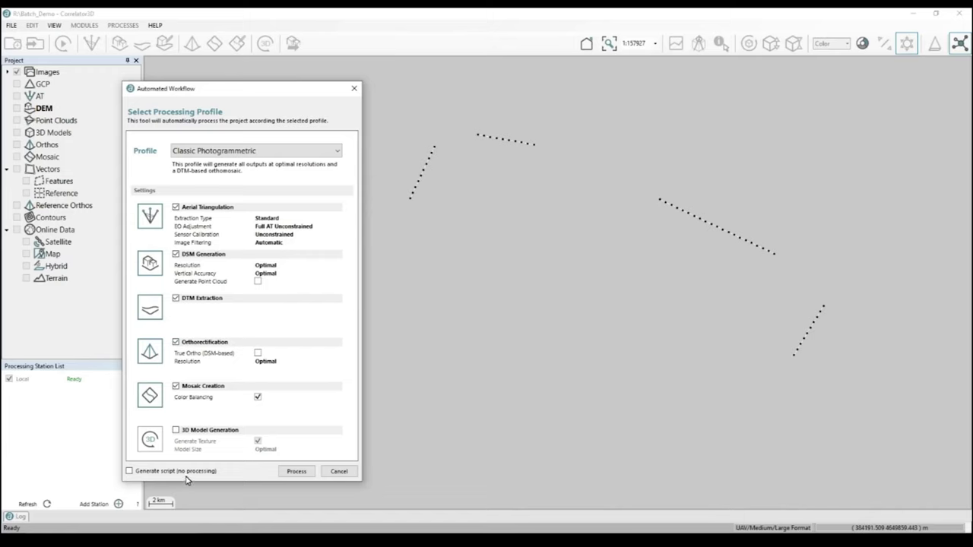
pyautogui.click(135, 473)
# Generate the Project.spt workflow script and scroll through it in Notepad.
pyautogui.click(296, 472)
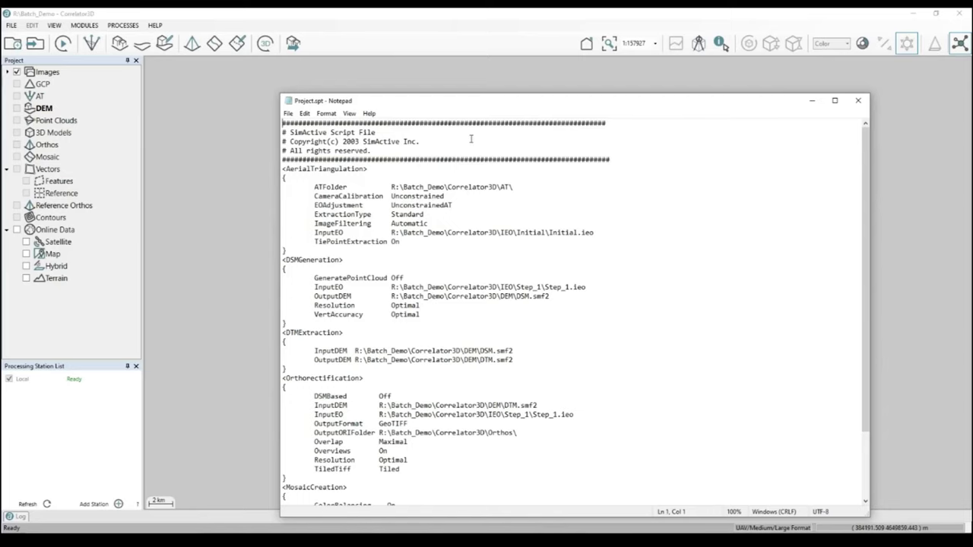
pyautogui.moveTo(446, 101); pyautogui.dragTo(443, 82)
pyautogui.scroll(-3, 532, 213)
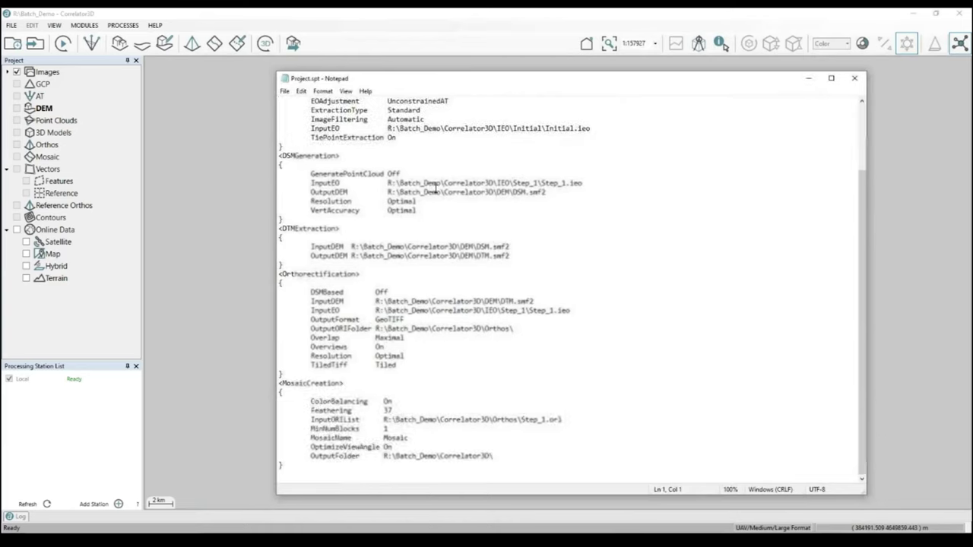
# Highlight the DSM generation input EO path in Project.spt, then close Notepad.
pyautogui.moveTo(387, 184); pyautogui.dragTo(525, 189)
pyautogui.click(569, 192)
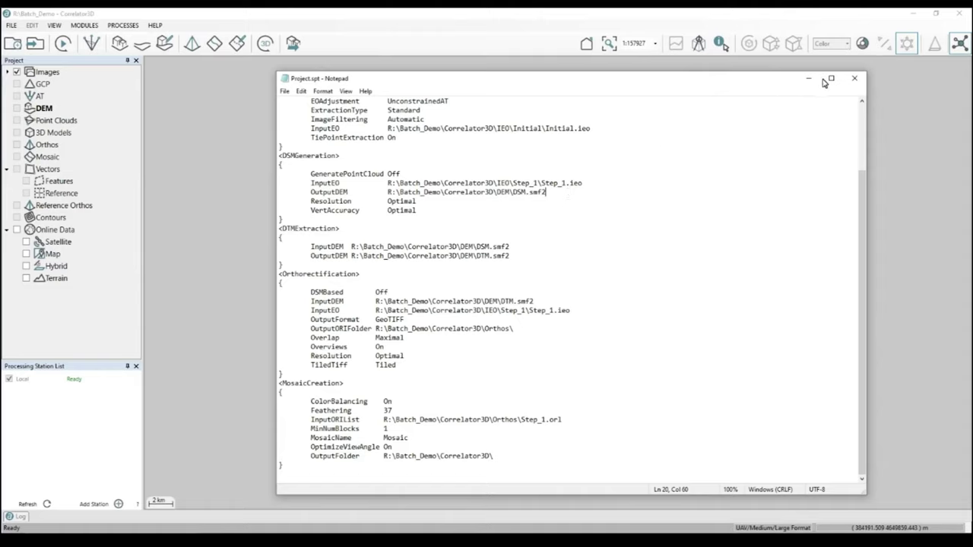
pyautogui.click(853, 81)
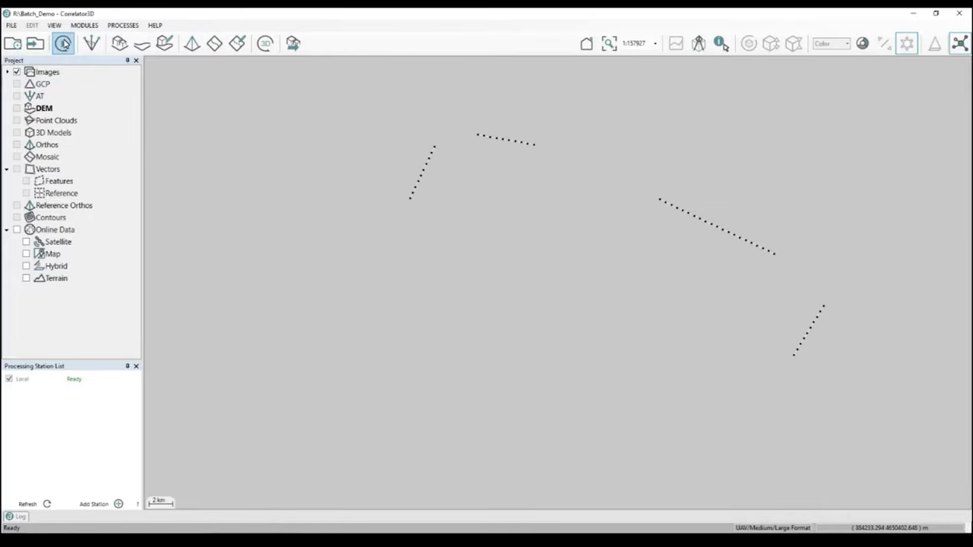
# Reopen the Automated Workflow dialog, dismiss it, and minimise the Correlator3D window.
pyautogui.click(63, 43)
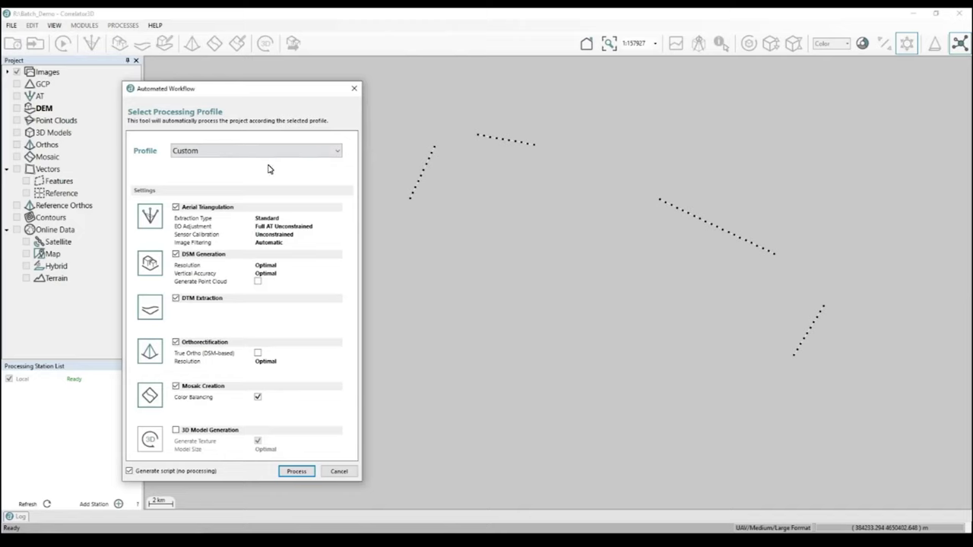
pyautogui.click(355, 91)
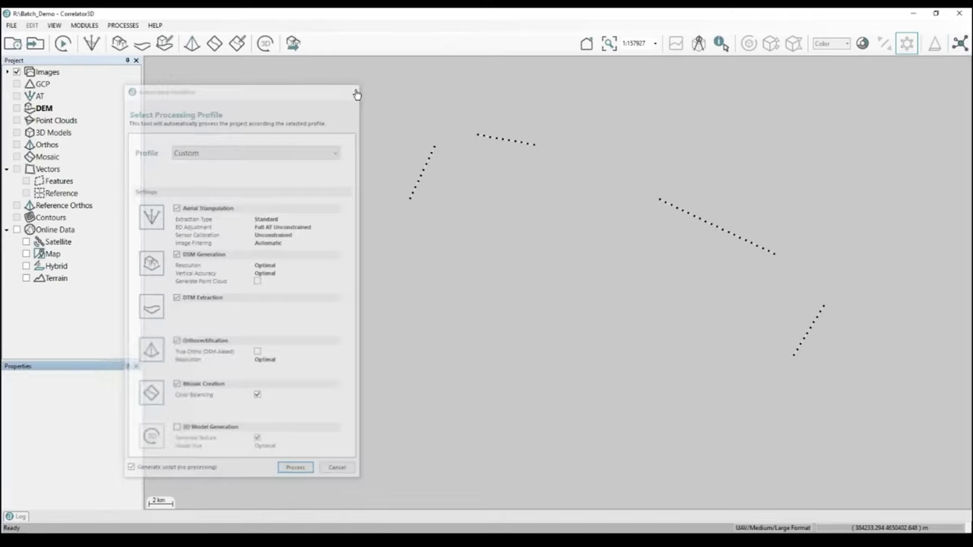
pyautogui.click(915, 17)
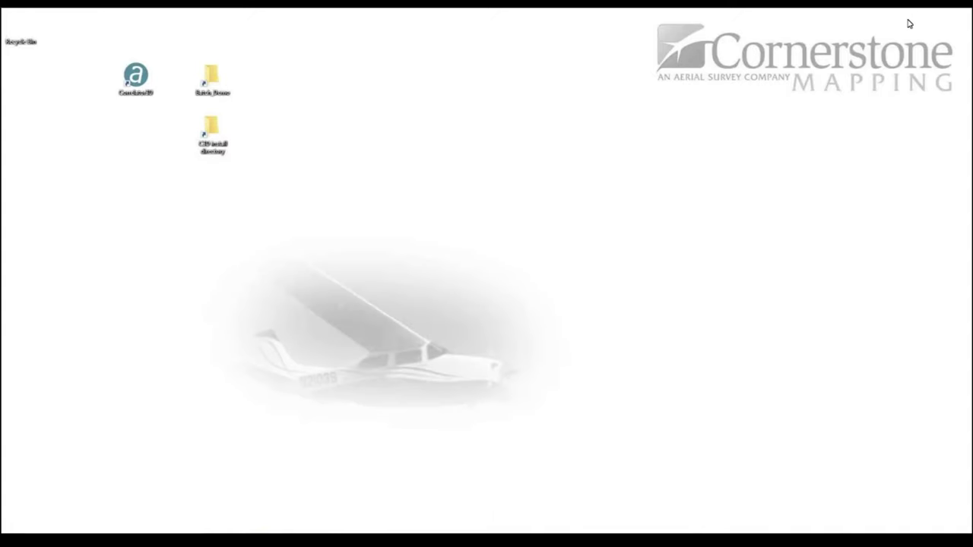
# Open Script.spt from the C3D install's Sample Files\Script folder and highlight its 17 listed operations.
pyautogui.doubleClick(215, 126)
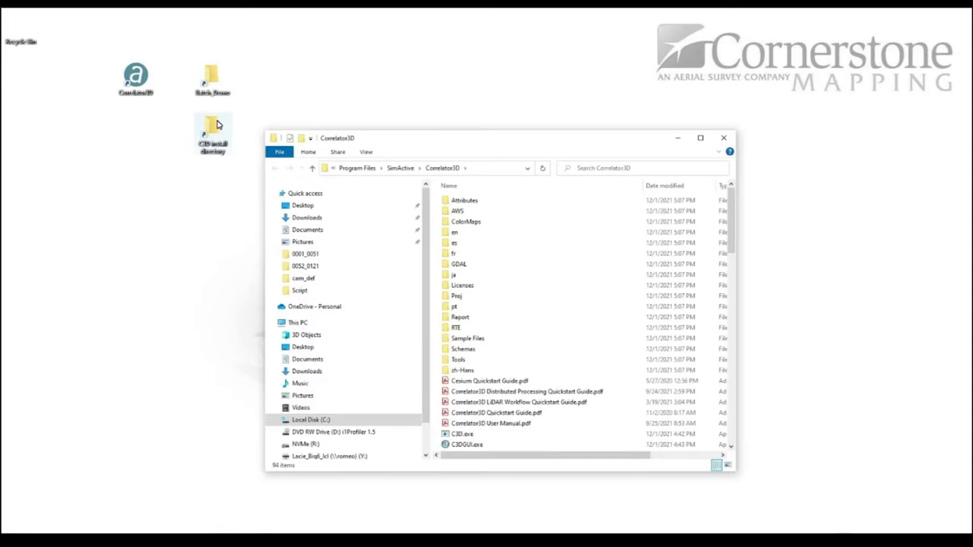
pyautogui.doubleClick(480, 340)
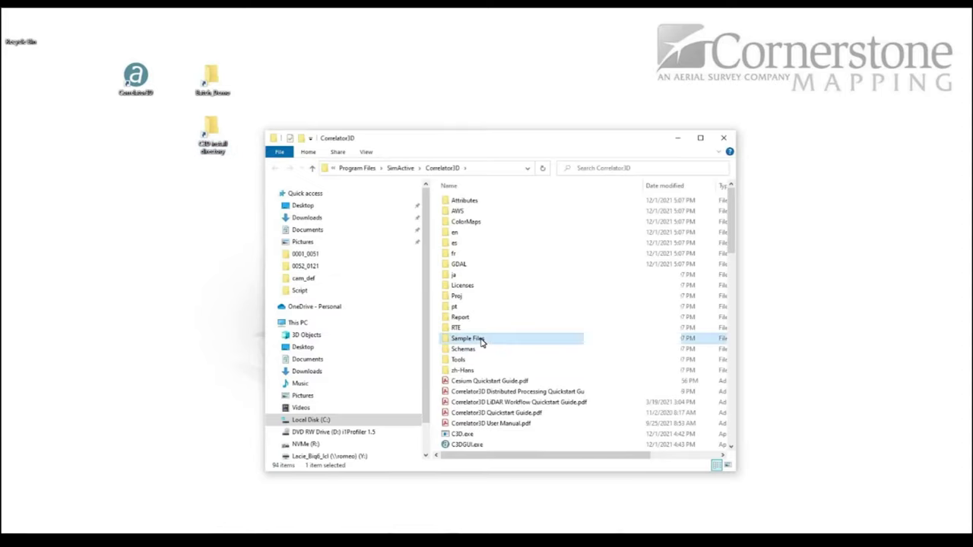
pyautogui.doubleClick(460, 211)
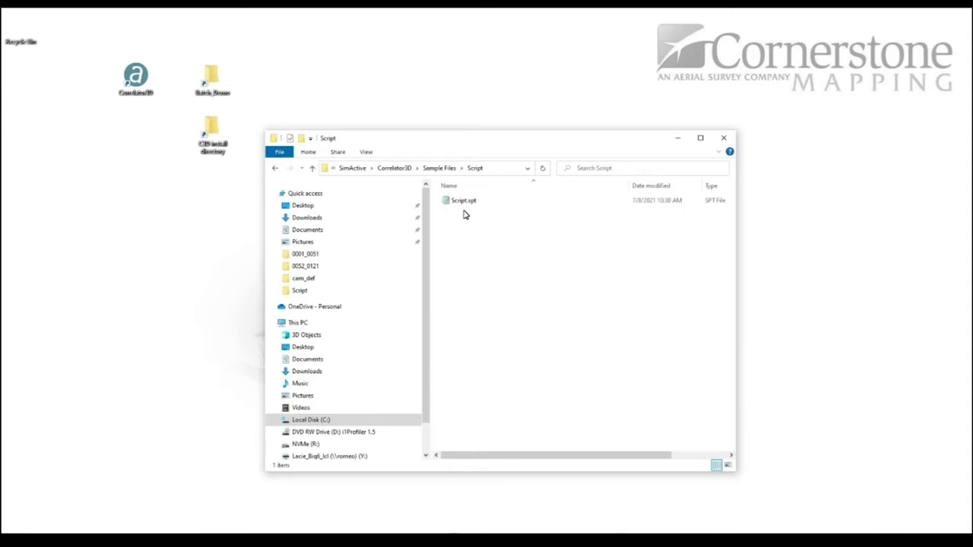
pyautogui.doubleClick(464, 202)
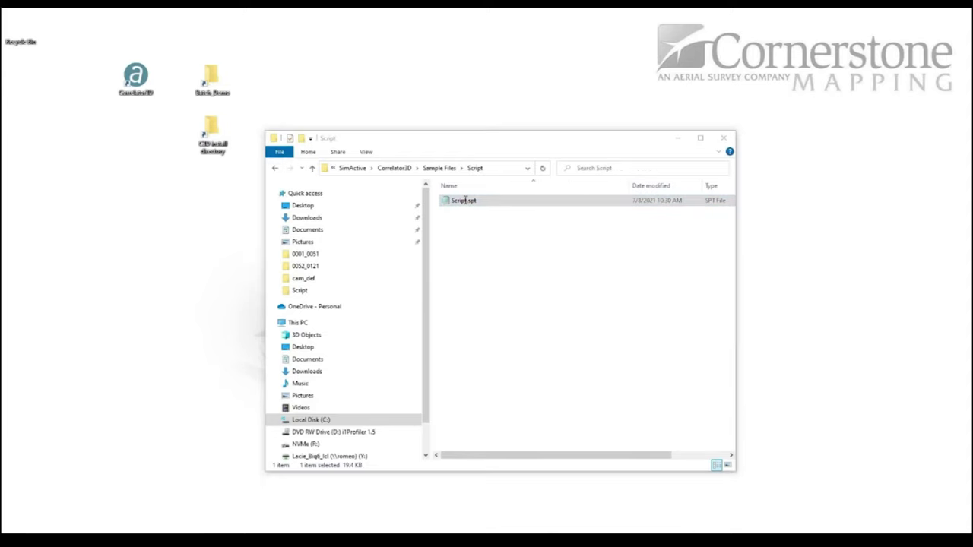
pyautogui.moveTo(302, 283); pyautogui.dragTo(426, 428)
pyautogui.click(428, 426)
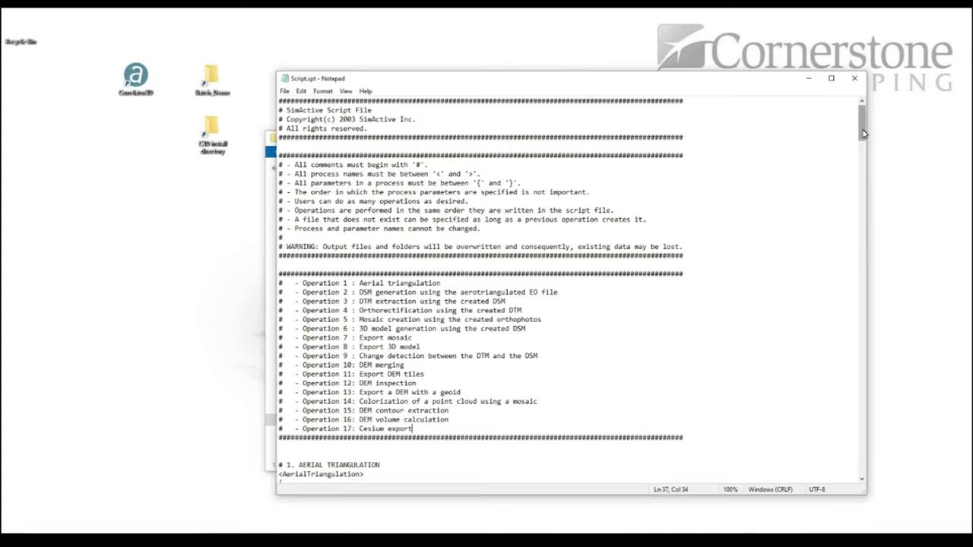
# Scroll through Script.spt's aerial triangulation and DSM sections, noting the commented-out GeneratePointCloud parameter.
pyautogui.moveTo(864, 134); pyautogui.dragTo(866, 165)
pyautogui.scroll(-1, 446, 123)
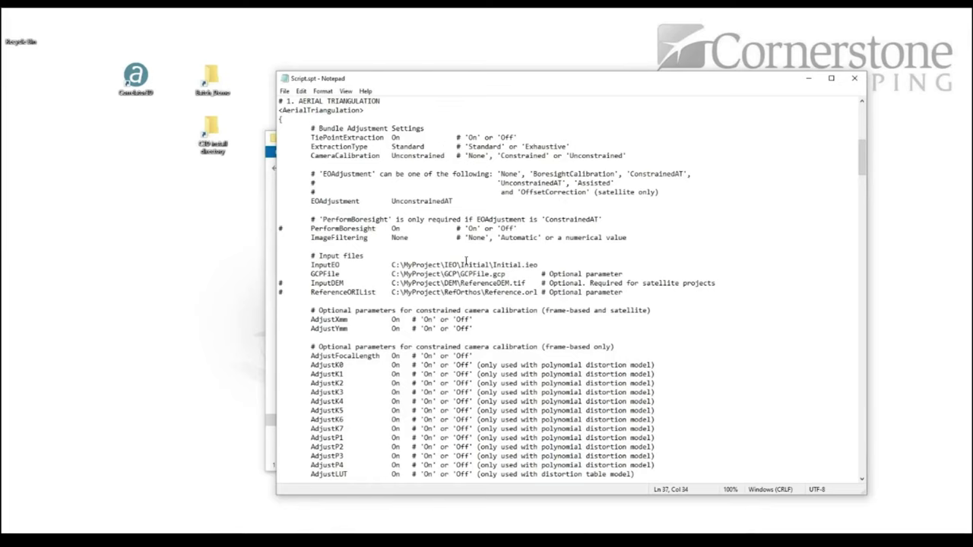
pyautogui.scroll(-1, 466, 261)
pyautogui.scroll(-2, 466, 262)
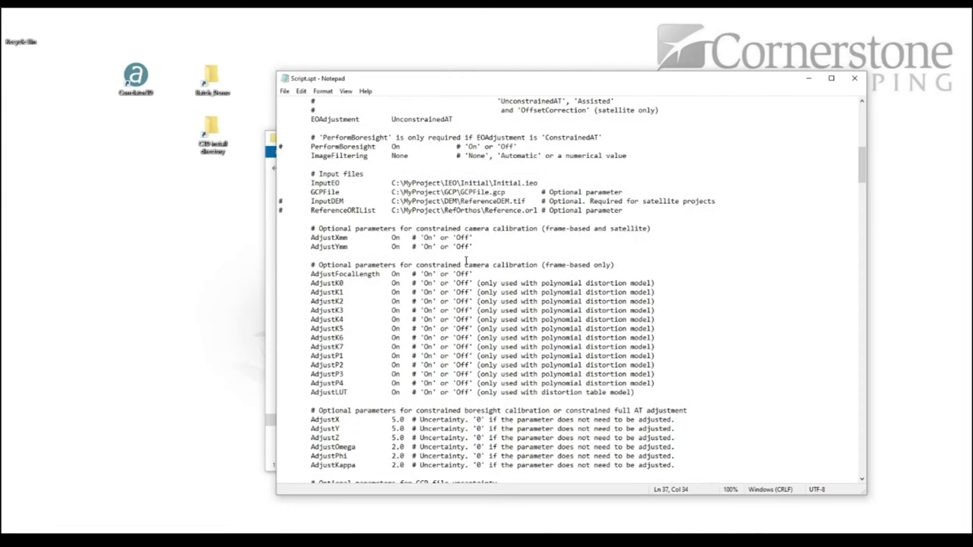
pyautogui.scroll(-12, 467, 261)
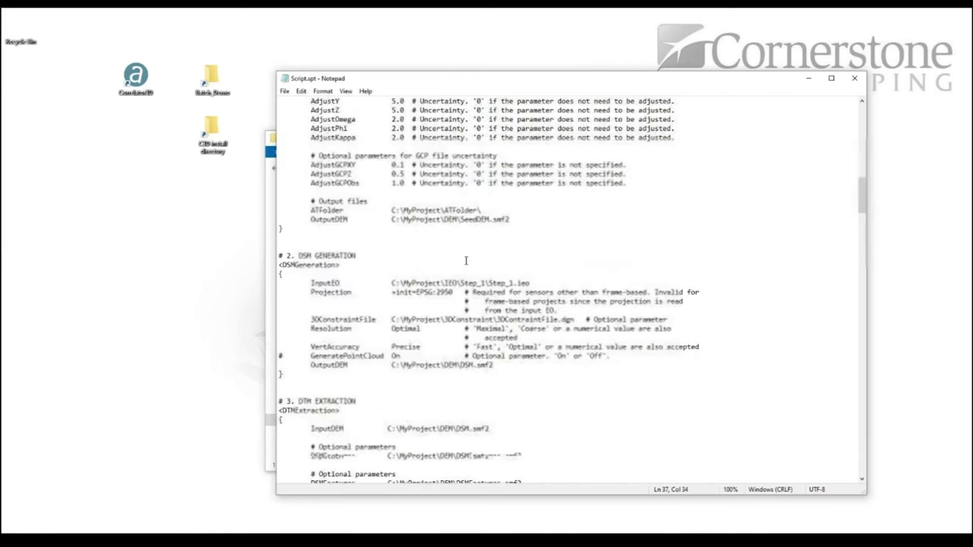
pyautogui.click(282, 355)
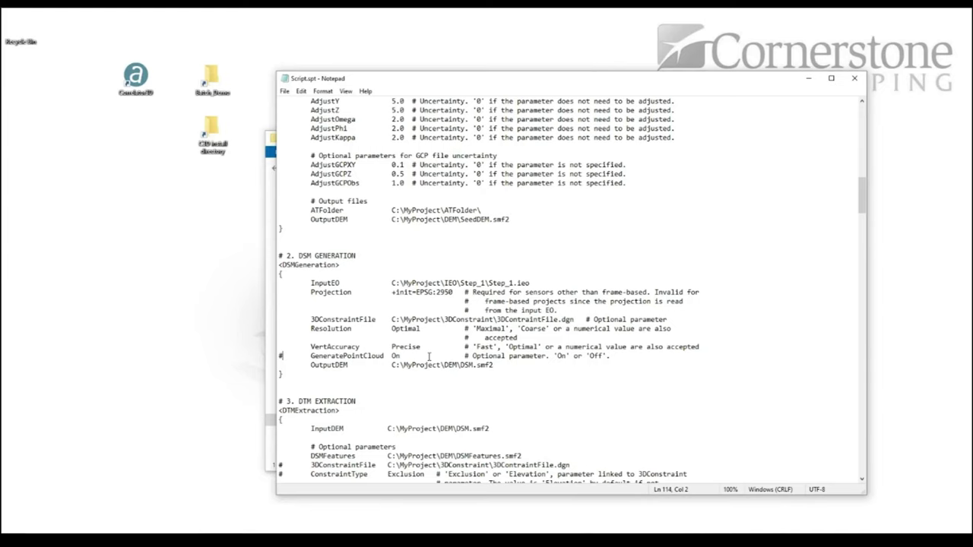
# Review the remaining DTM and orthorectification sections, then close Notepad.
pyautogui.scroll(-3, 429, 356)
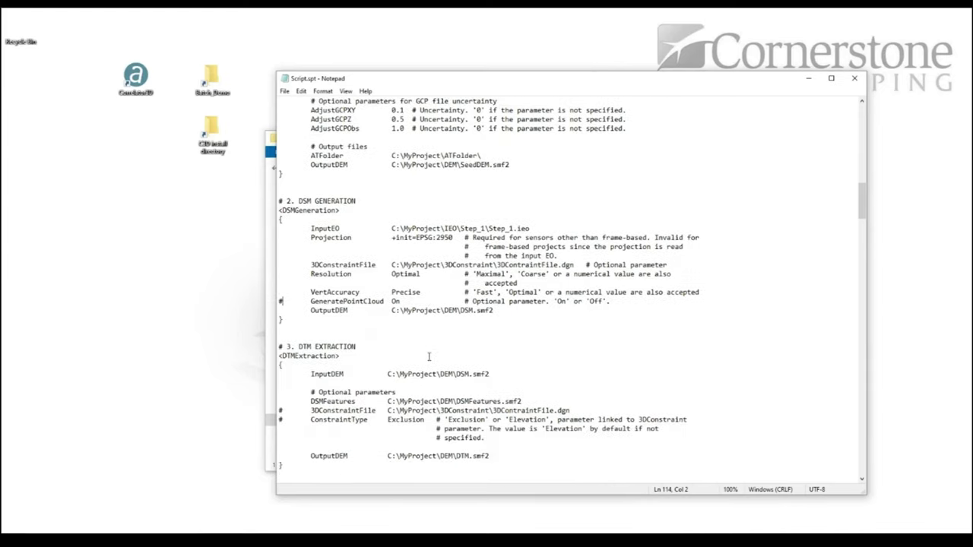
pyautogui.scroll(-6, 510, 335)
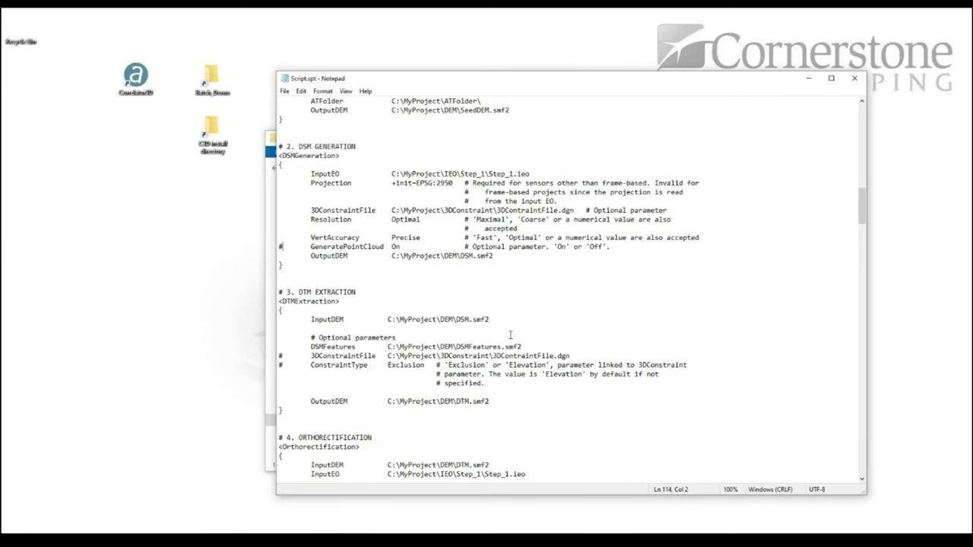
pyautogui.scroll(-3, 511, 335)
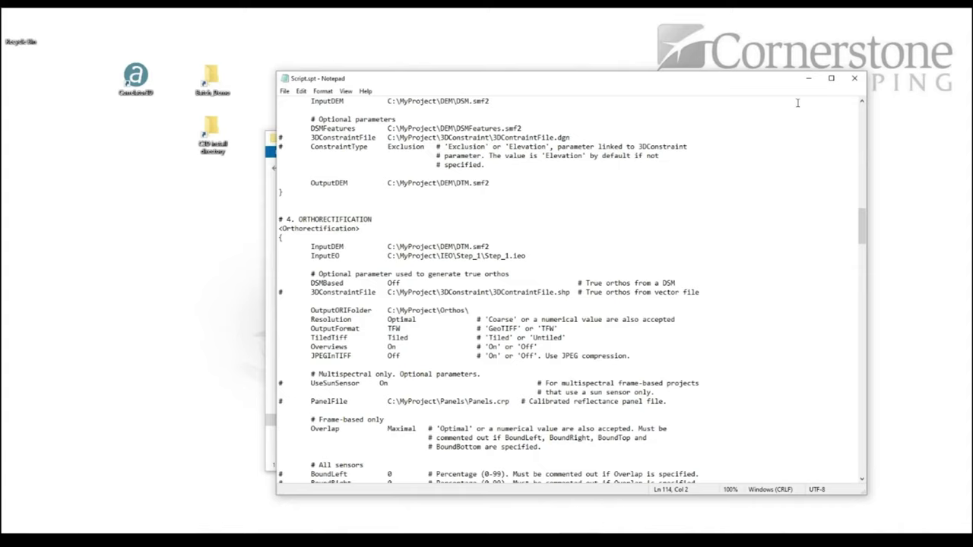
pyautogui.click(856, 79)
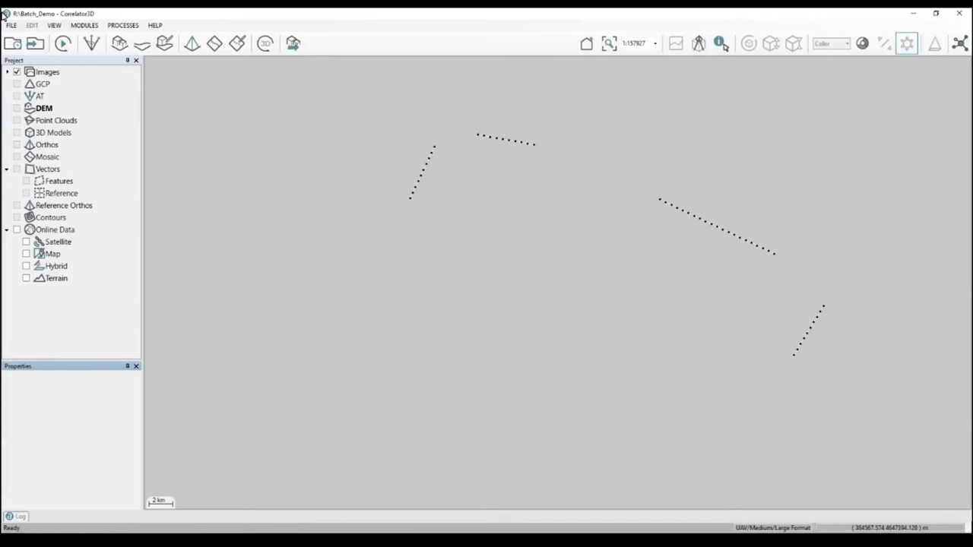
pyautogui.click(11, 26)
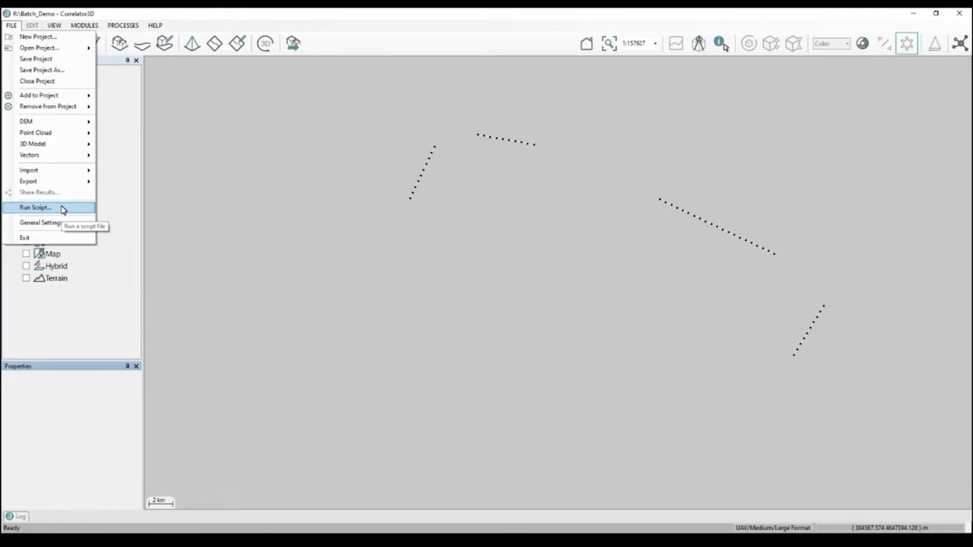
pyautogui.click(36, 208)
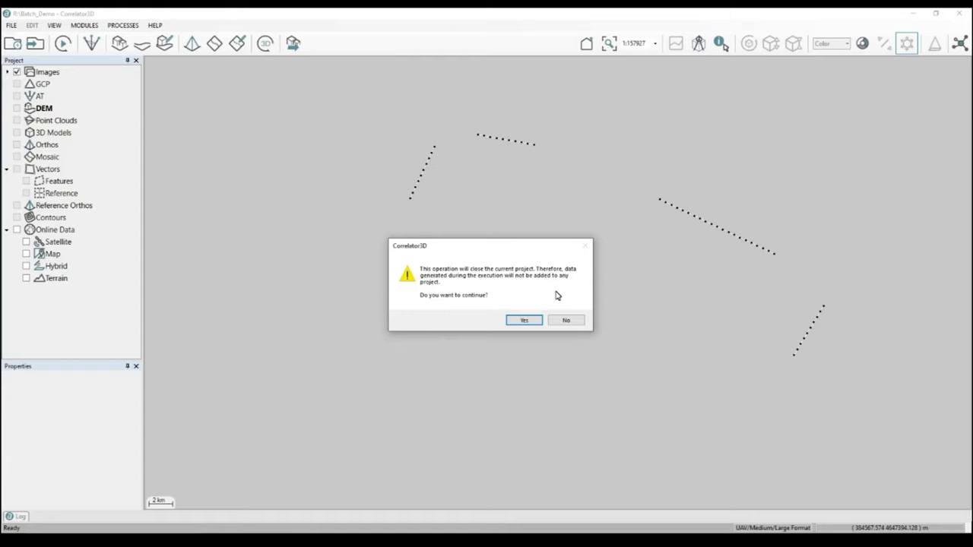
pyautogui.click(568, 321)
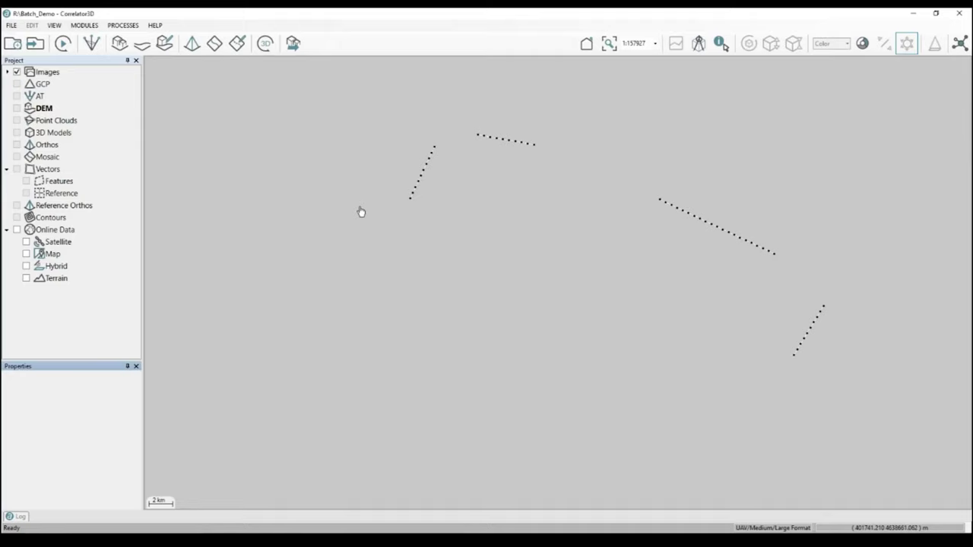
# Pan the image footprints toward the lower left and switch to Refine IEO parameters.
pyautogui.moveTo(361, 213); pyautogui.dragTo(328, 251)
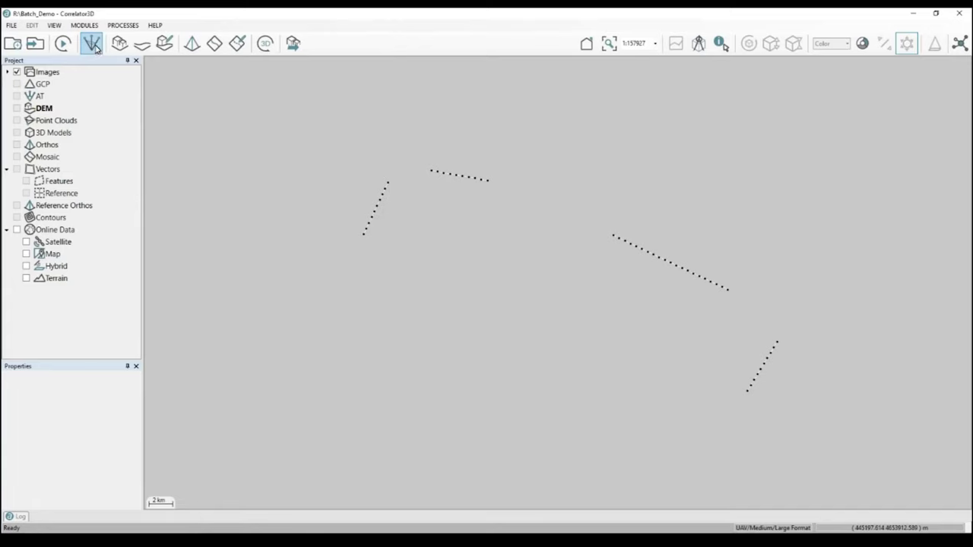
pyautogui.click(88, 45)
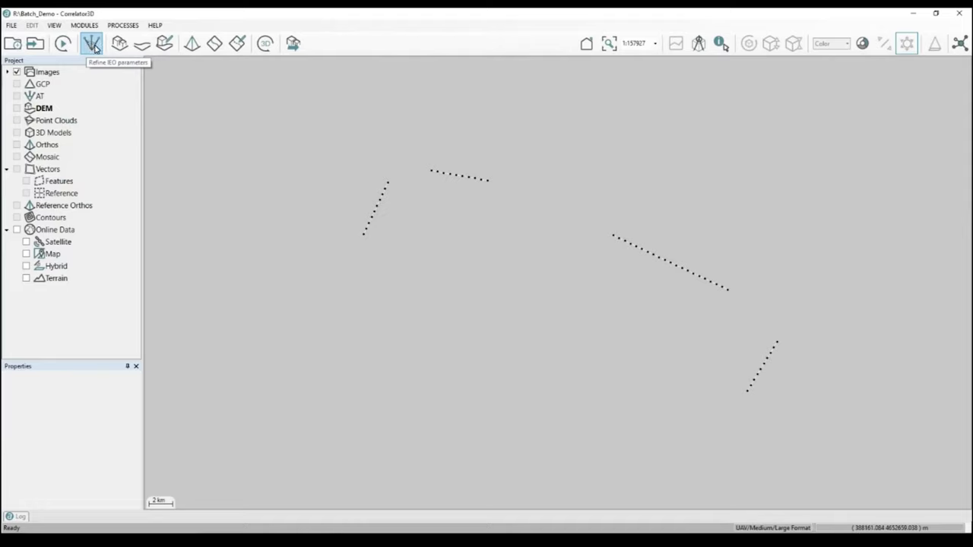
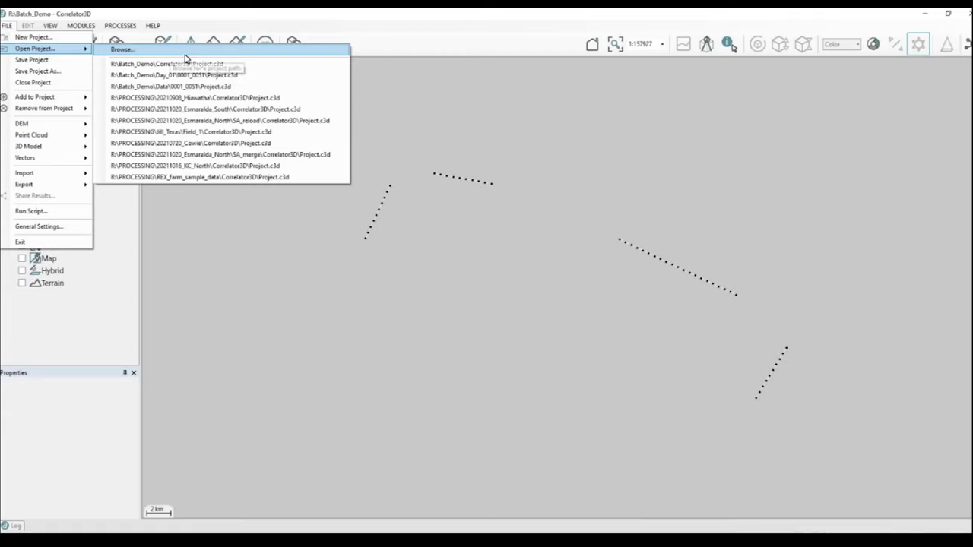
# Open R:\Batch_Demo\Day_01\0001_0051\Project.c3d from the recent projects list.
pyautogui.click(232, 77)
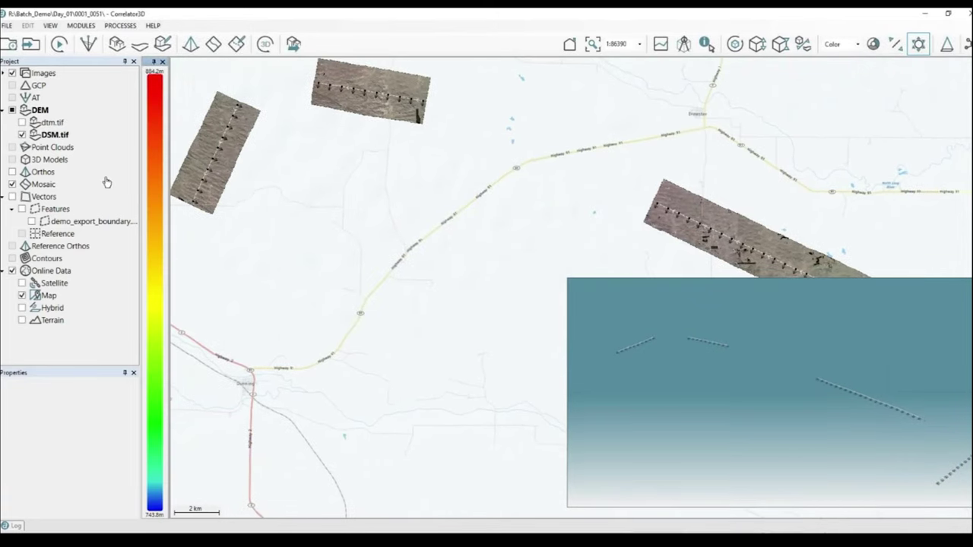
# Hide the Mosaic and Online Data layers and frame the DSM strips.
pyautogui.click(12, 184)
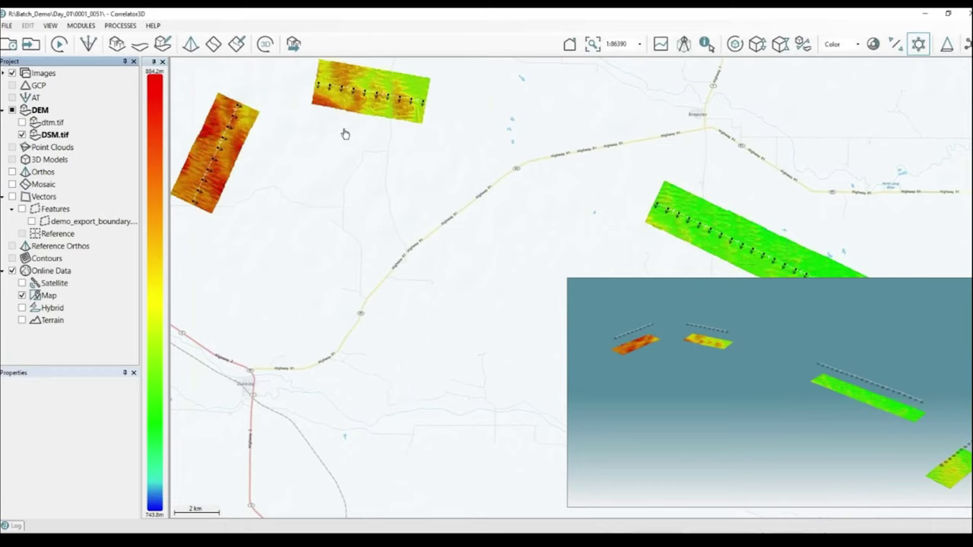
pyautogui.click(12, 270)
pyautogui.moveTo(663, 259); pyautogui.dragTo(157, 191)
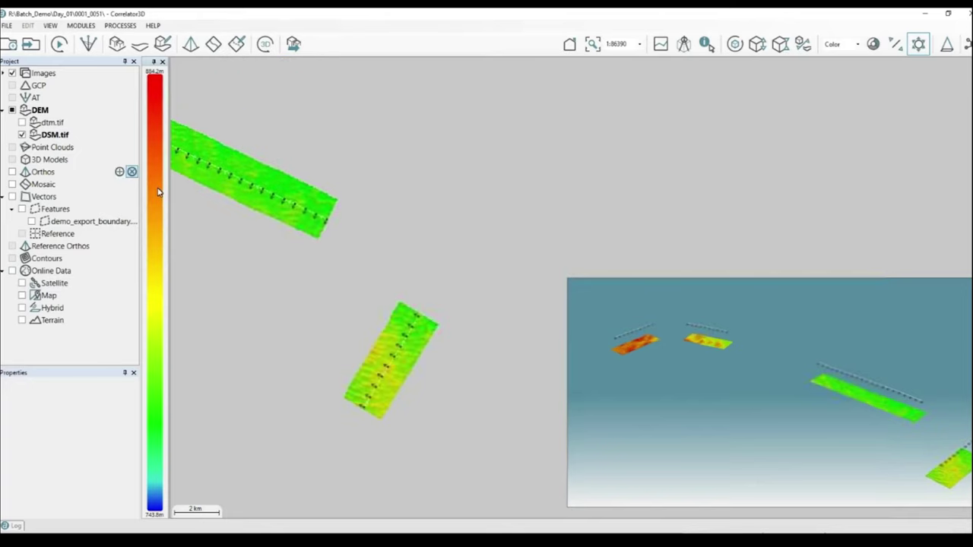
# Zoom progressively into a single DSM strip to examine its elevation colours.
pyautogui.scroll(2, 382, 413)
pyautogui.moveTo(406, 369); pyautogui.dragTo(501, 305)
pyautogui.scroll(2, 341, 345)
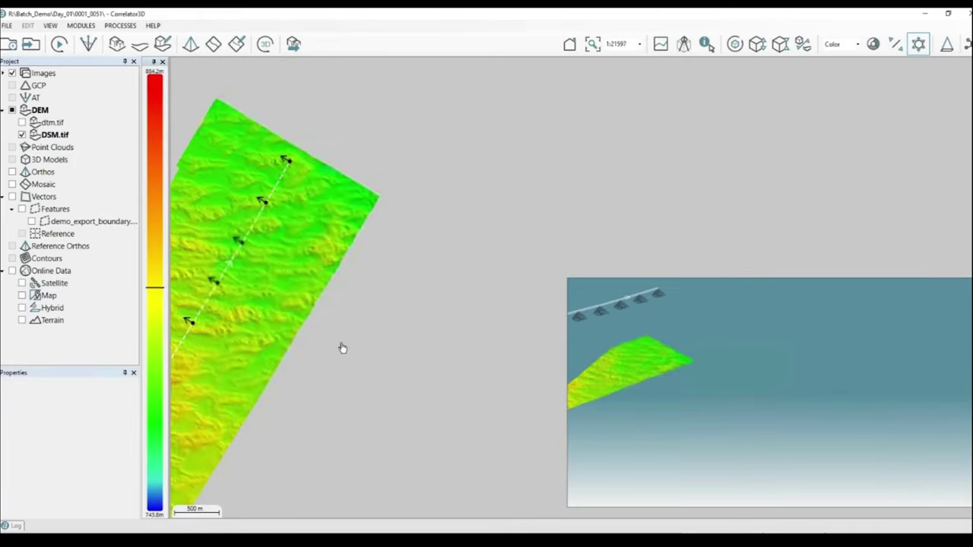
pyautogui.moveTo(326, 354); pyautogui.dragTo(541, 304)
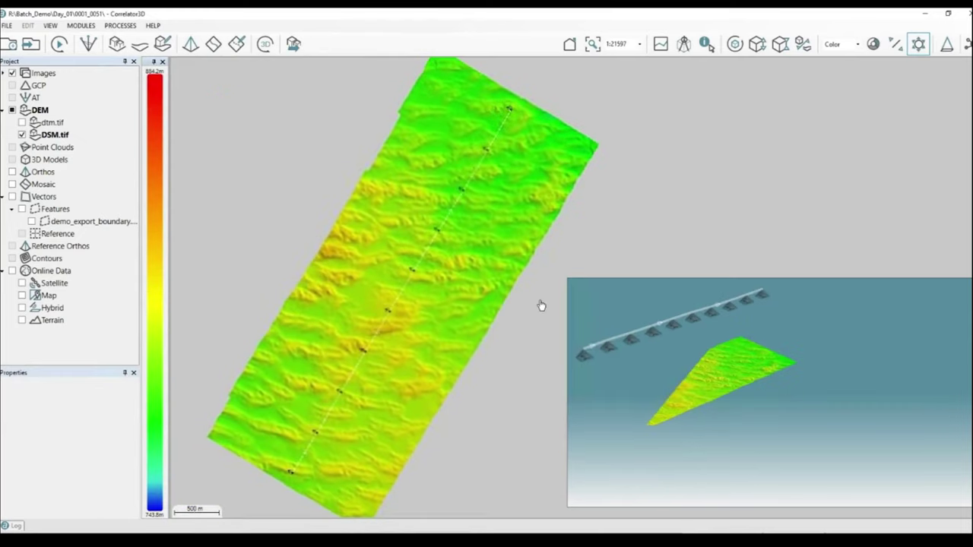
pyautogui.scroll(2, 403, 335)
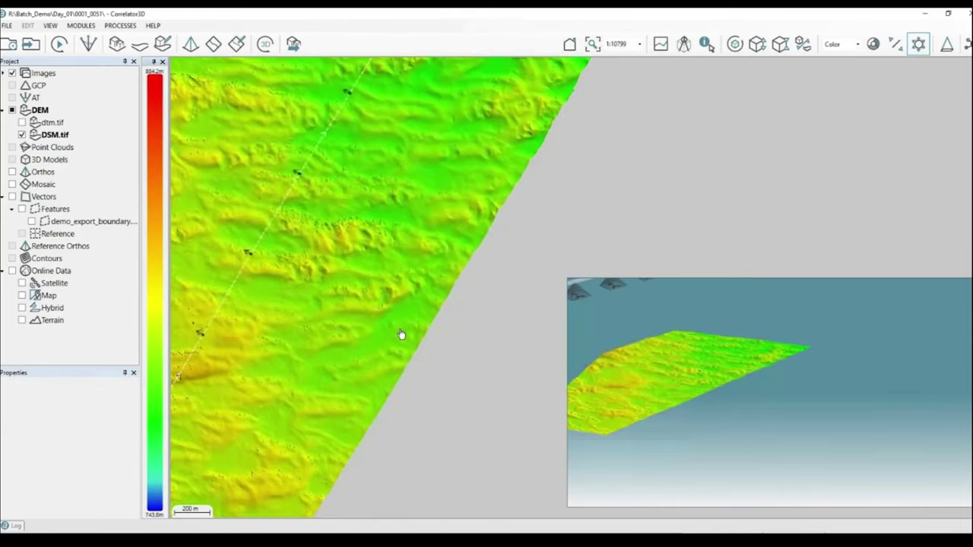
pyautogui.moveTo(413, 341); pyautogui.dragTo(555, 329)
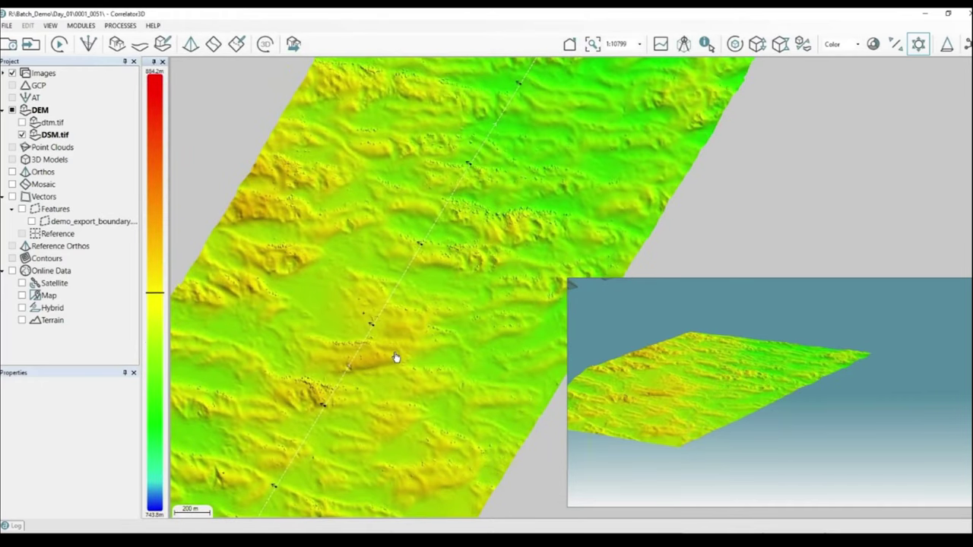
pyautogui.scroll(1, 395, 357)
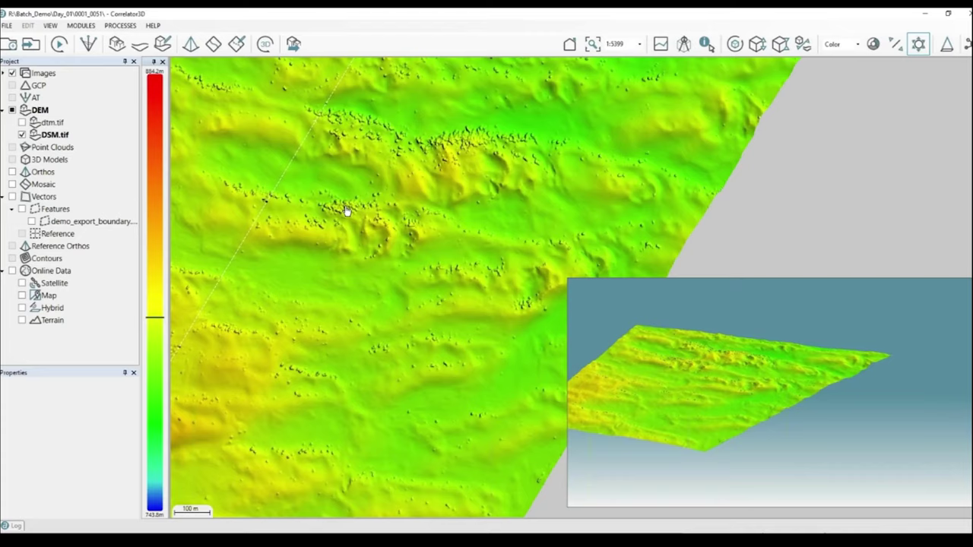
# Display dtm.tif instead of DSM.tif (766.7–827.9 m) and arm the profile tool.
pyautogui.click(24, 123)
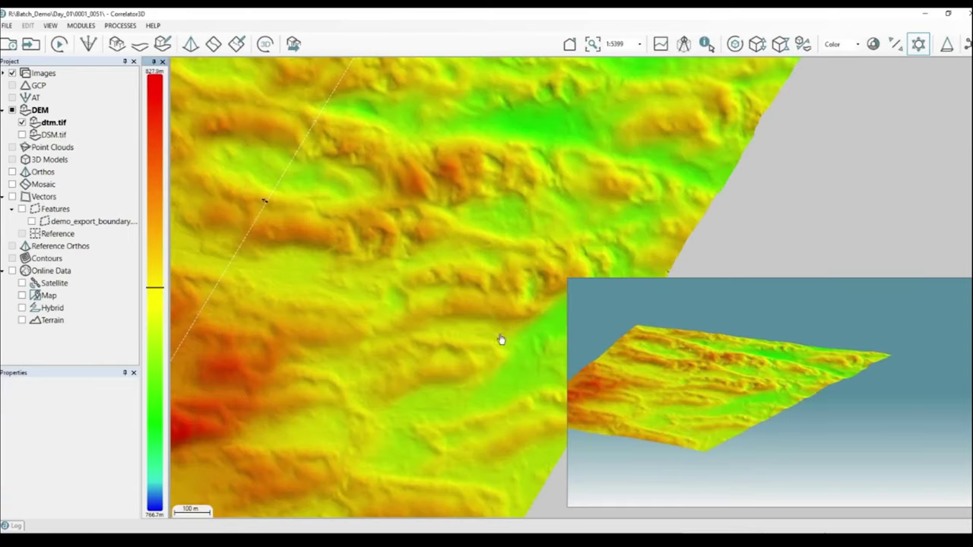
pyautogui.click(661, 44)
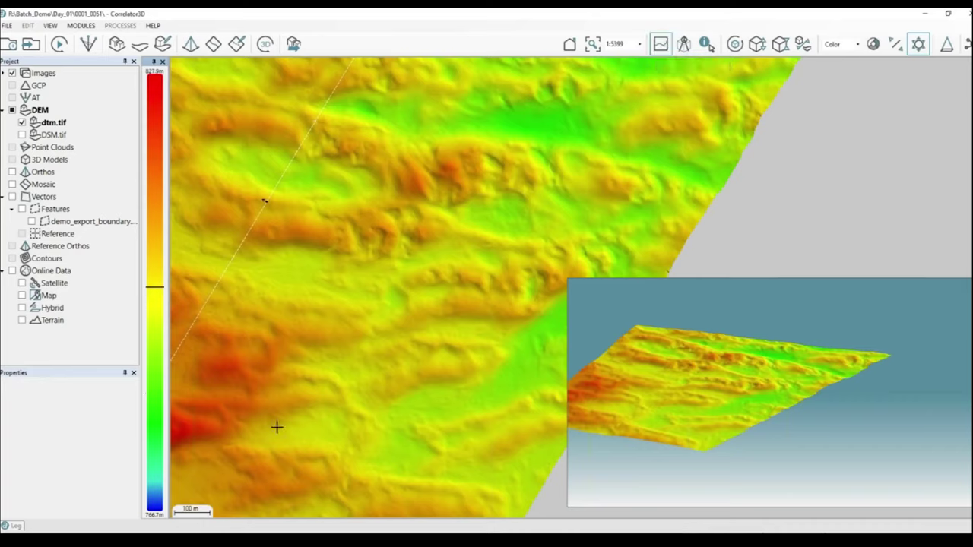
# Draw an 814 m elevation profile across the DTM (about 794–817.5 m), then close it.
pyautogui.click(198, 467)
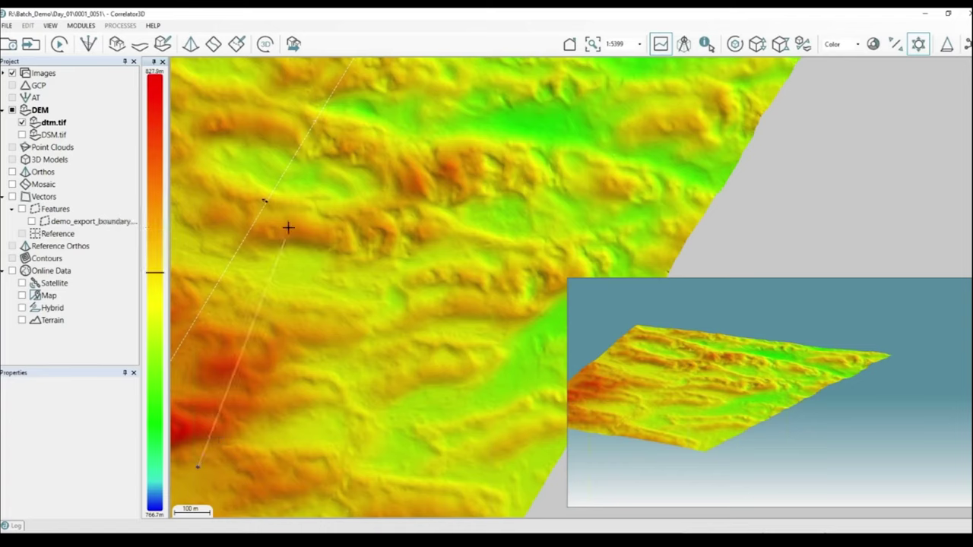
pyautogui.click(310, 191)
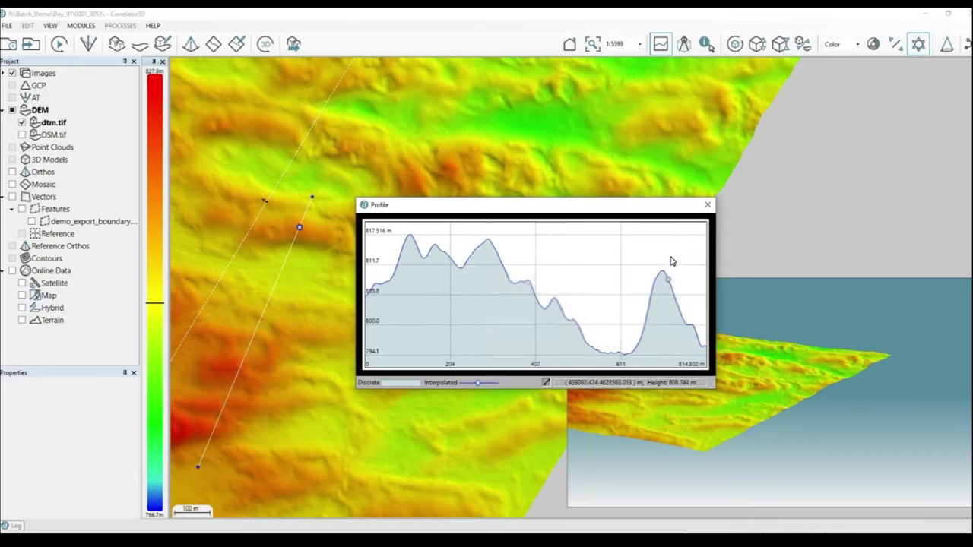
pyautogui.click(708, 206)
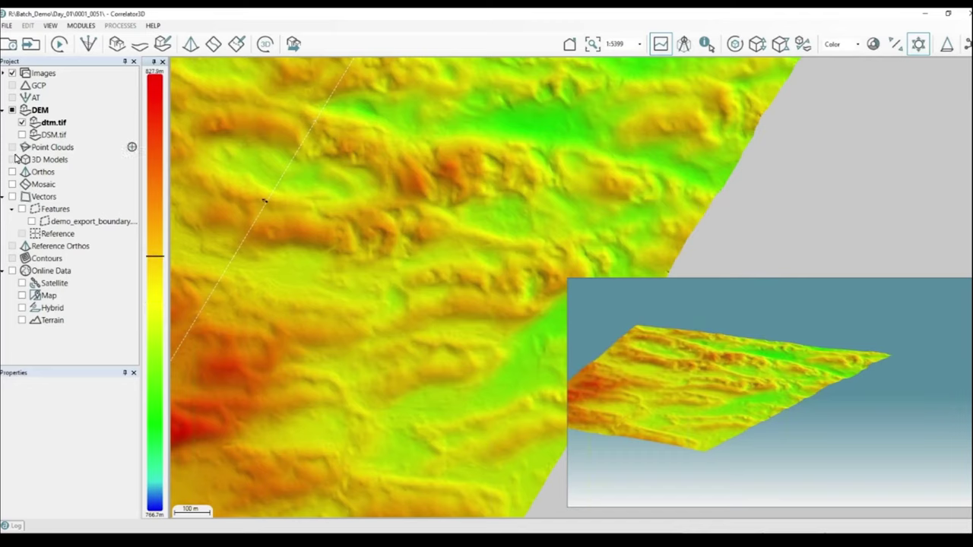
# Turn the mosaic back on with red Band 4, green Band 1, blue Band 2.
pyautogui.click(12, 185)
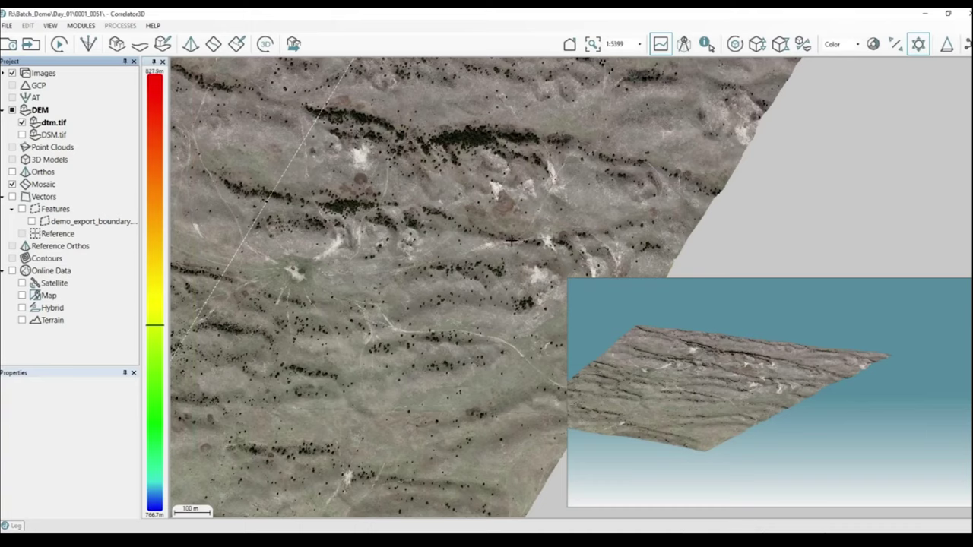
pyautogui.click(873, 46)
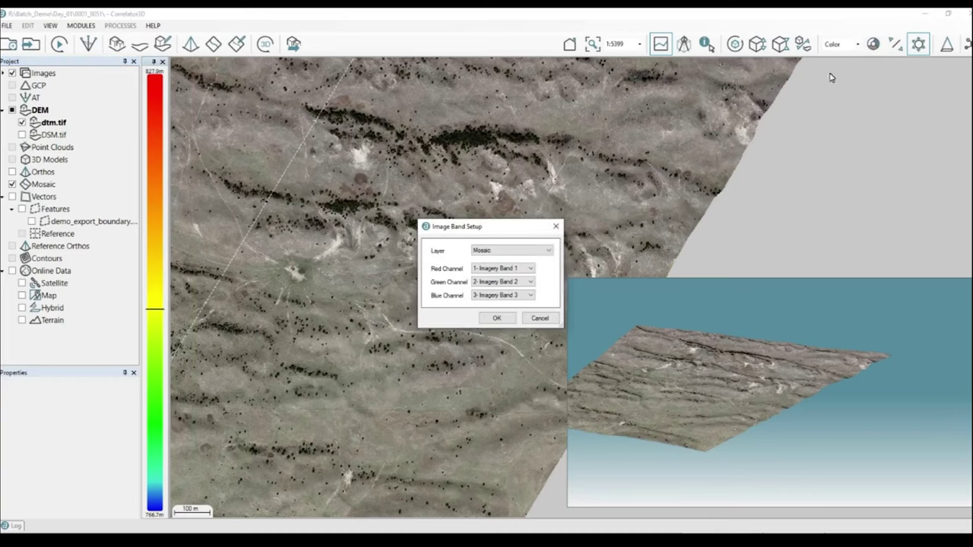
pyautogui.click(491, 272)
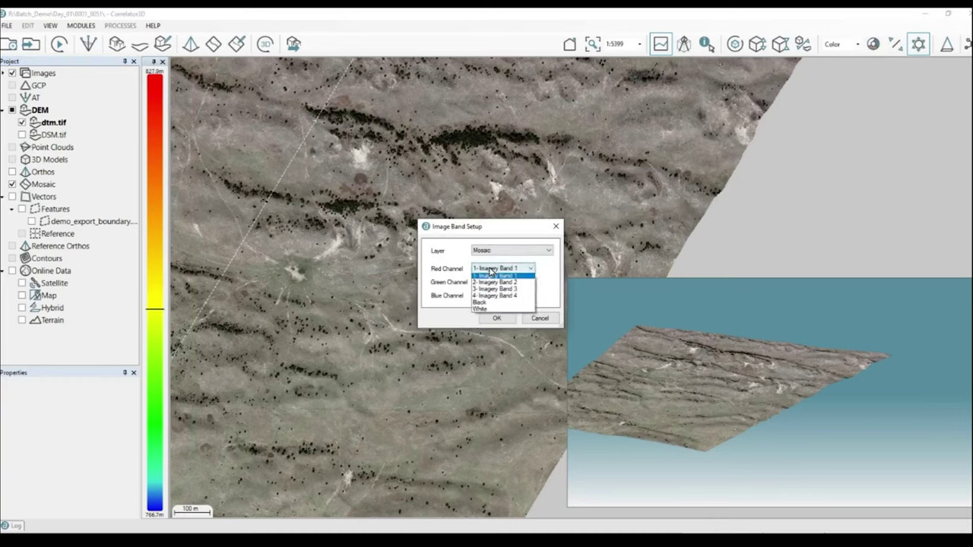
pyautogui.click(491, 299)
pyautogui.click(494, 282)
pyautogui.click(490, 296)
pyautogui.click(490, 296)
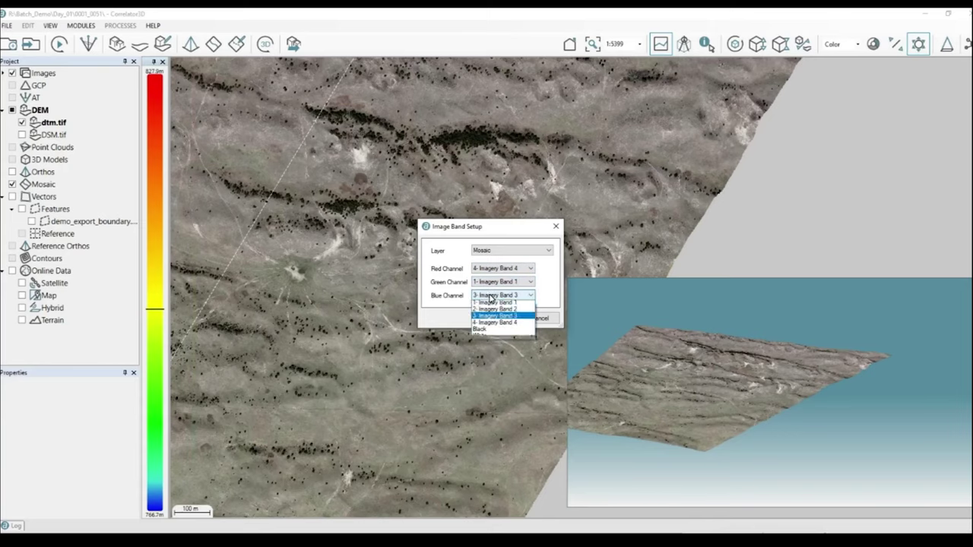
pyautogui.click(494, 313)
pyautogui.click(498, 319)
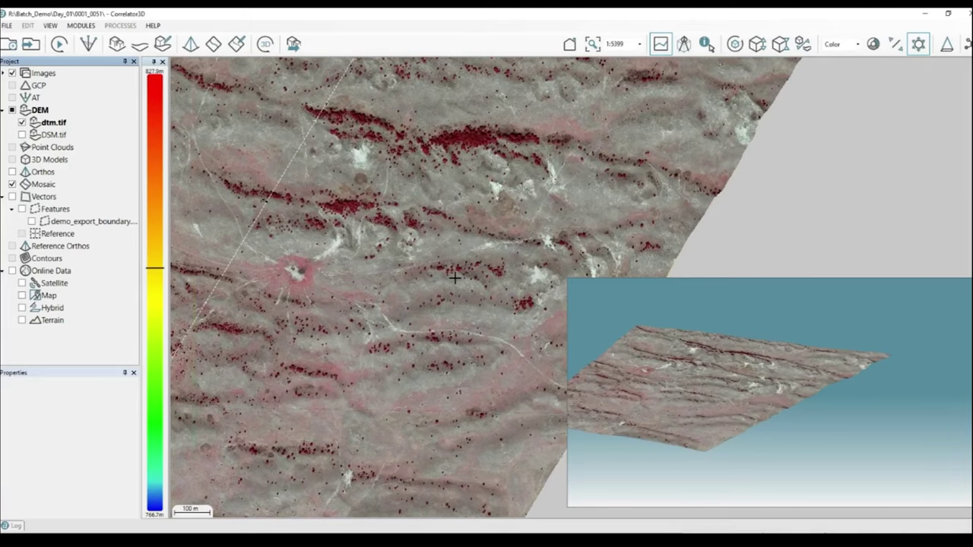
# Zoom into the false-colour mosaic, close the stray Profile window, and pan over red tree clusters.
pyautogui.scroll(1, 454, 278)
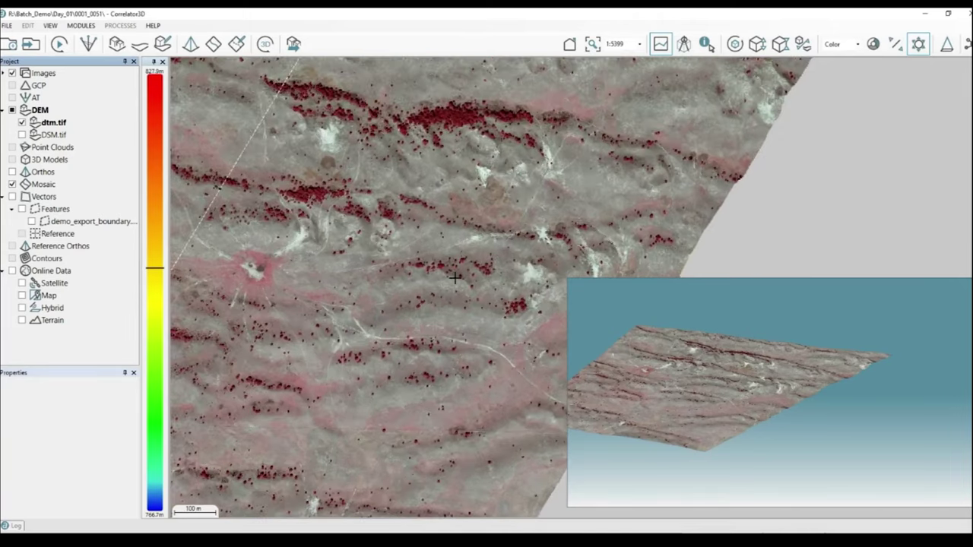
pyautogui.scroll(2, 454, 279)
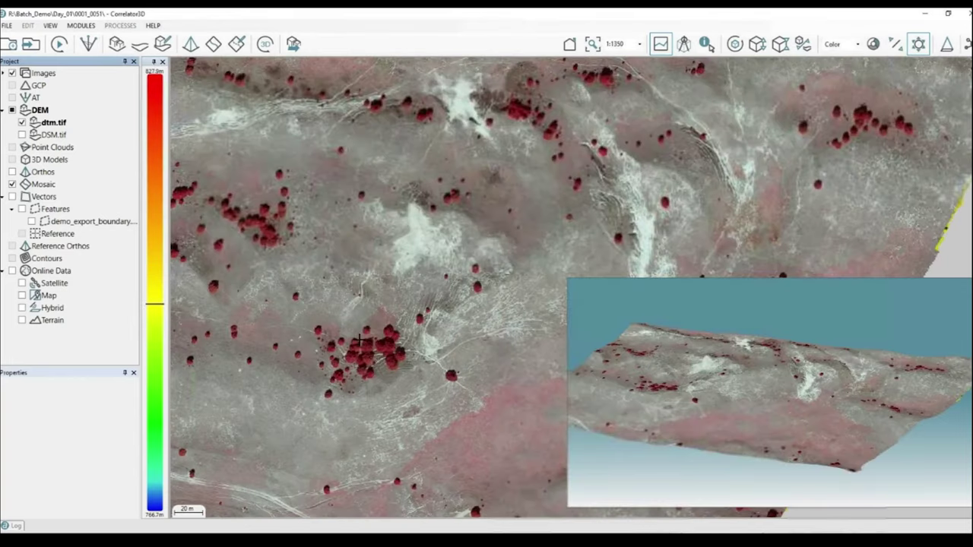
pyautogui.scroll(1, 360, 340)
pyautogui.click(569, 223)
pyautogui.click(667, 196)
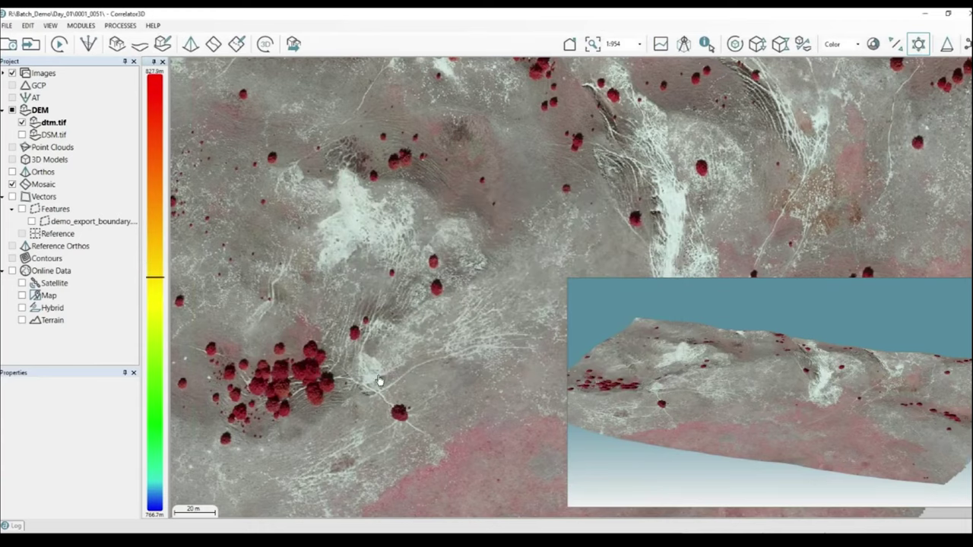
pyautogui.moveTo(381, 380); pyautogui.dragTo(555, 211)
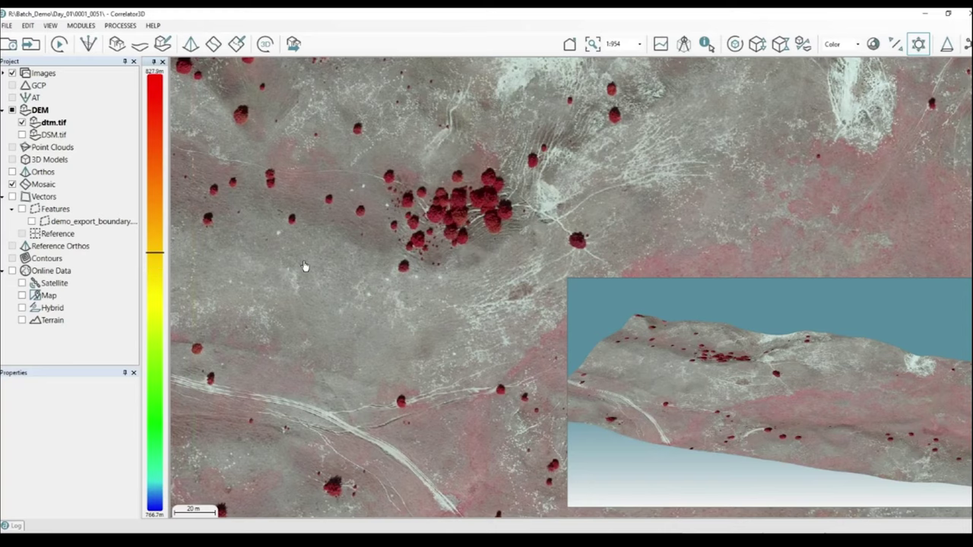
pyautogui.moveTo(311, 267); pyautogui.dragTo(313, 267)
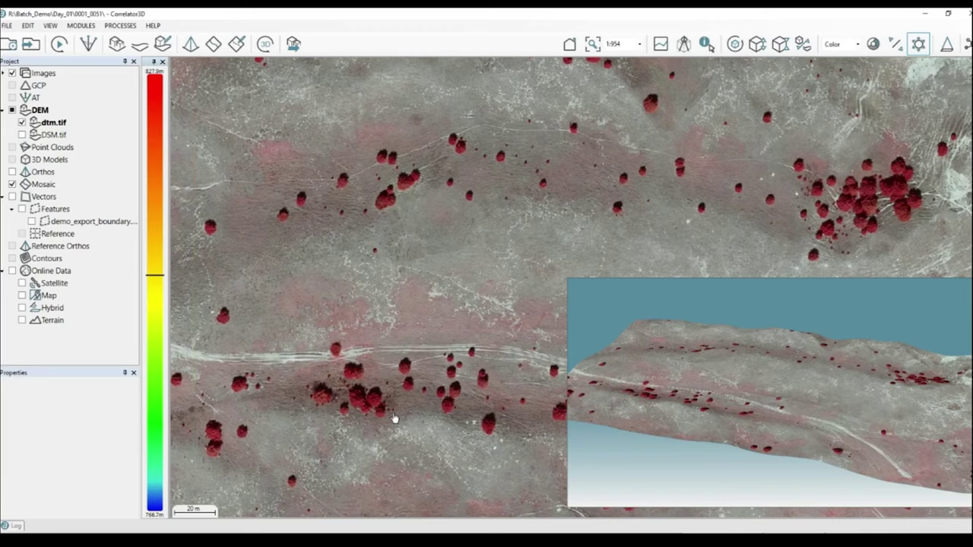
# Zoom out over the 2D map until the full rotated strip and capture positions appear.
pyautogui.scroll(1, 395, 417)
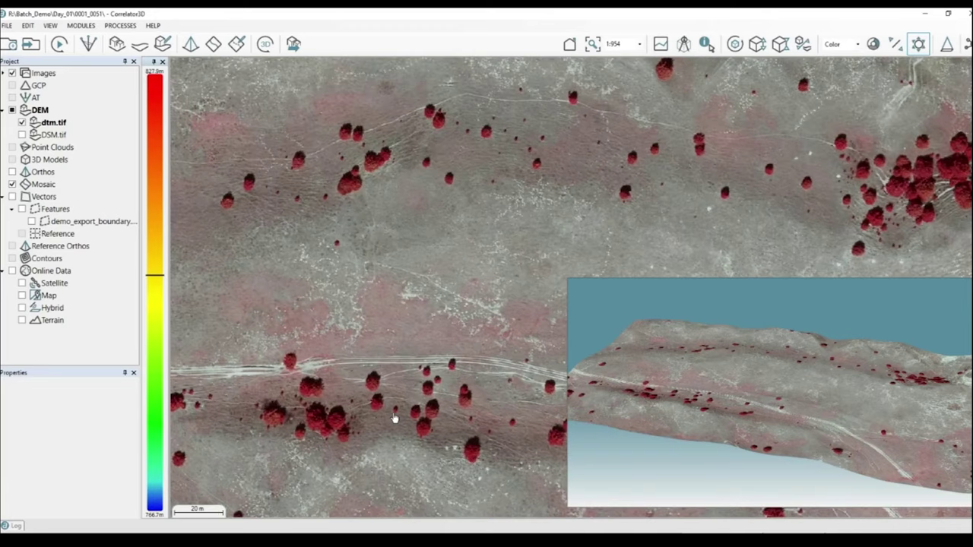
pyautogui.scroll(5, 394, 417)
pyautogui.moveTo(364, 379); pyautogui.dragTo(439, 336)
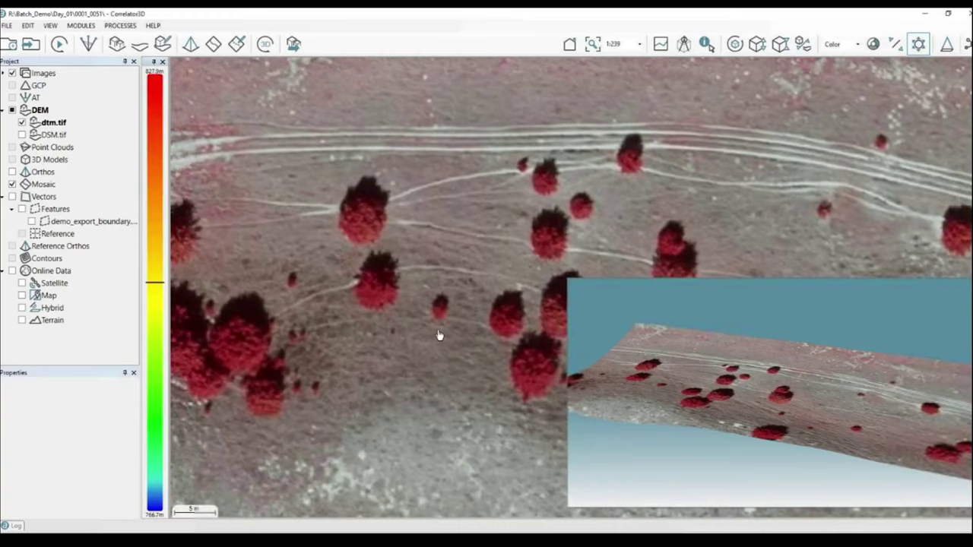
pyautogui.moveTo(439, 335); pyautogui.dragTo(557, 270)
pyautogui.moveTo(804, 424); pyautogui.dragTo(632, 427)
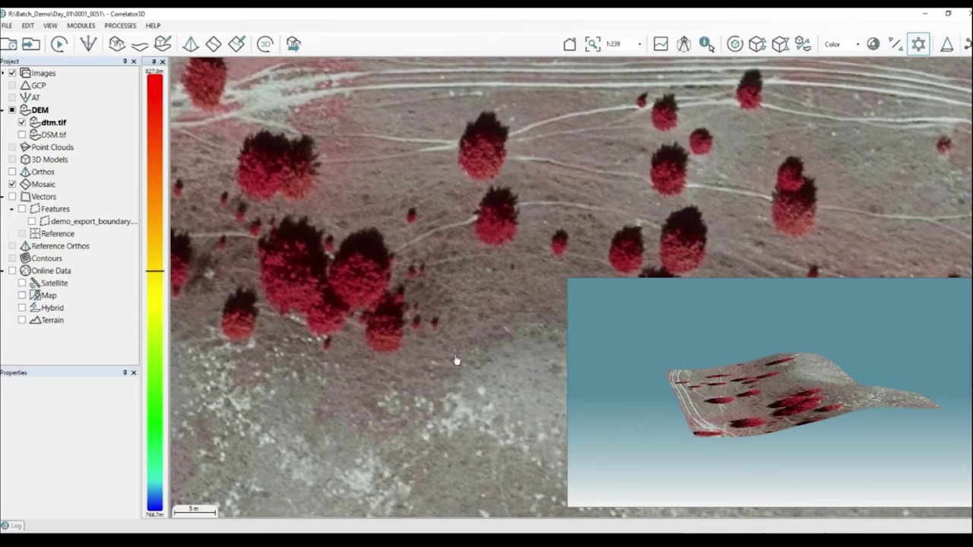
pyautogui.scroll(-1, 456, 359)
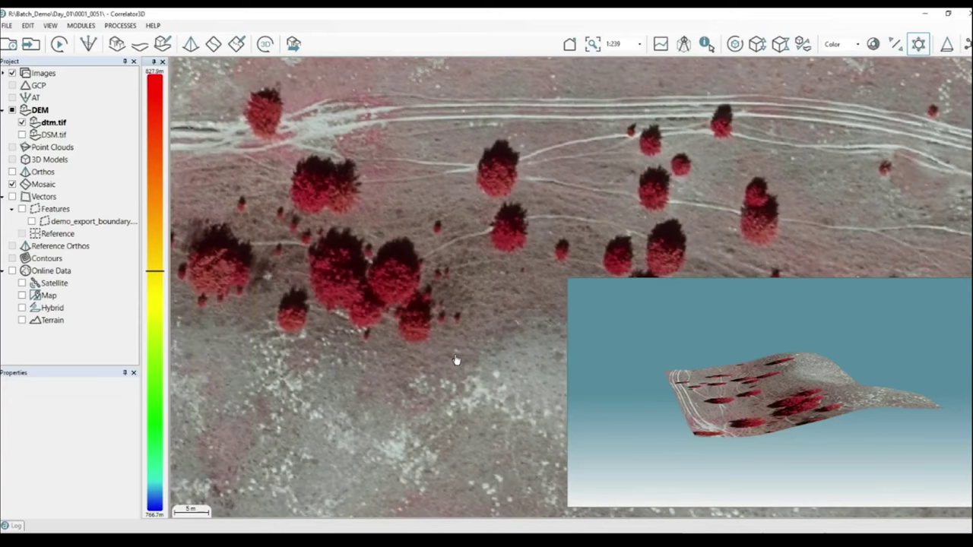
pyautogui.scroll(-10, 456, 360)
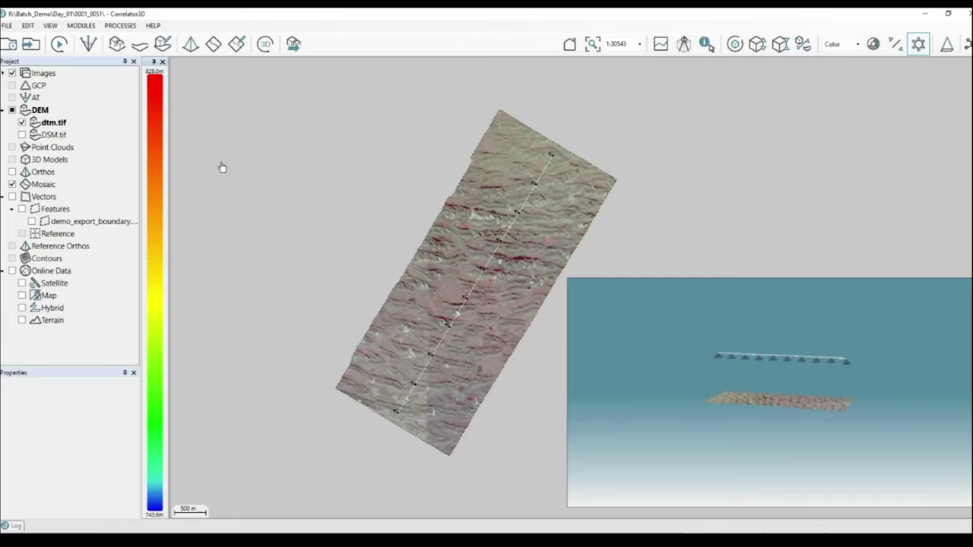
# Show the Vectors tile grid at elevation 0 and reposition the strip.
pyautogui.click(13, 197)
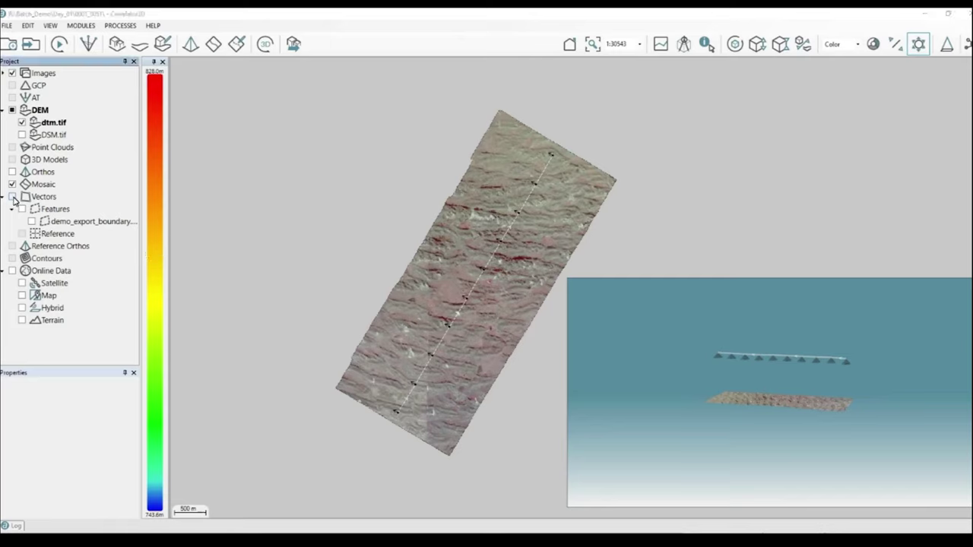
pyautogui.click(541, 335)
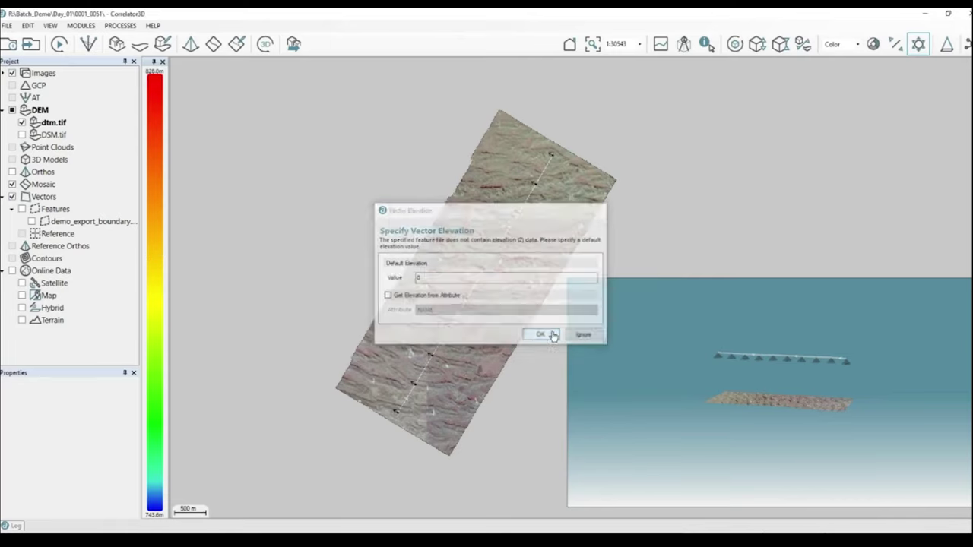
pyautogui.moveTo(514, 339); pyautogui.dragTo(436, 320)
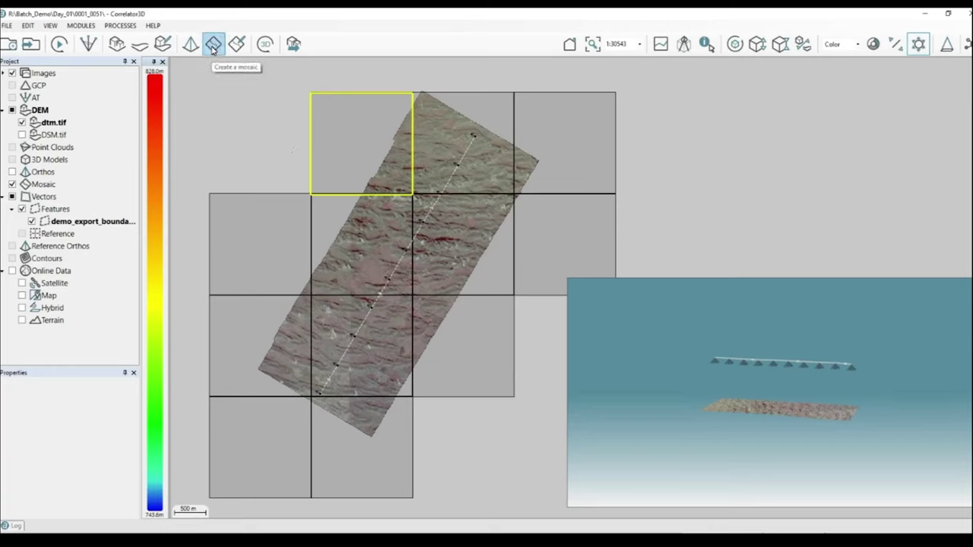
# Start a Mosaic export from FILE > Export > Mosaic.
pyautogui.click(6, 25)
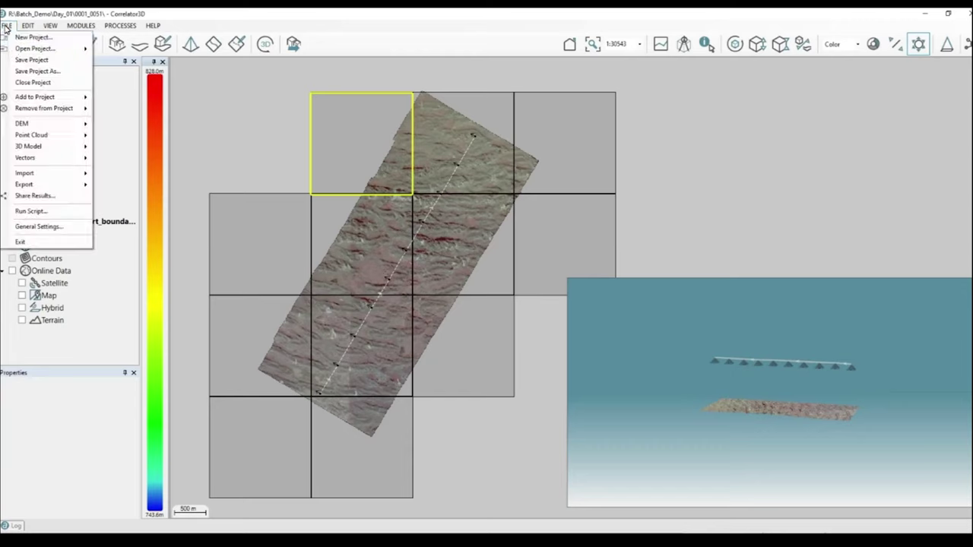
pyautogui.moveTo(67, 186)
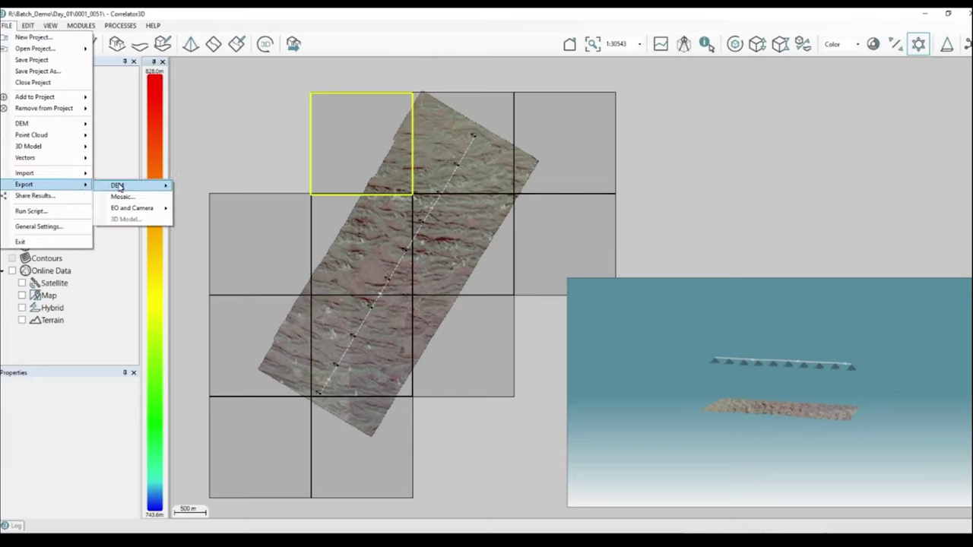
pyautogui.click(147, 198)
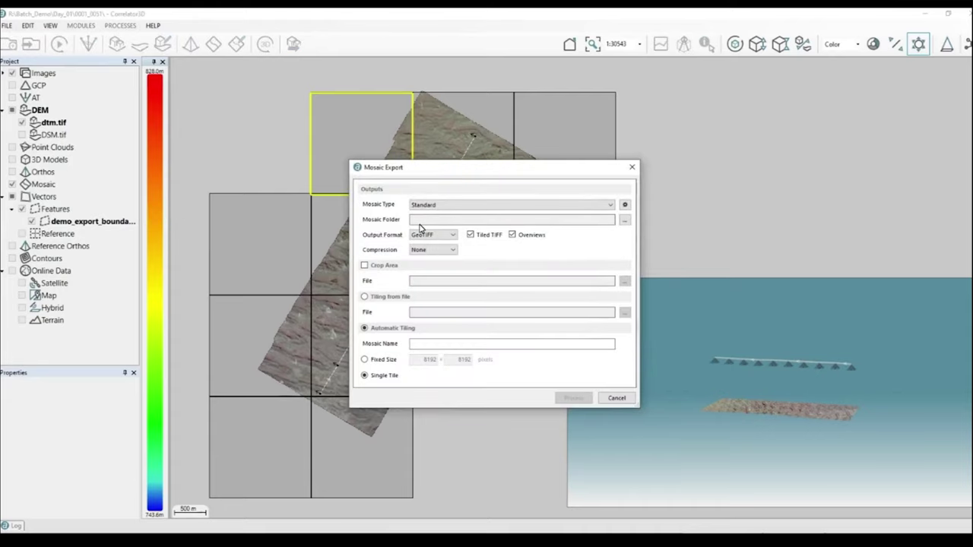
# Use Automatic Tiling and name the mosaic Cedars.
pyautogui.click(400, 299)
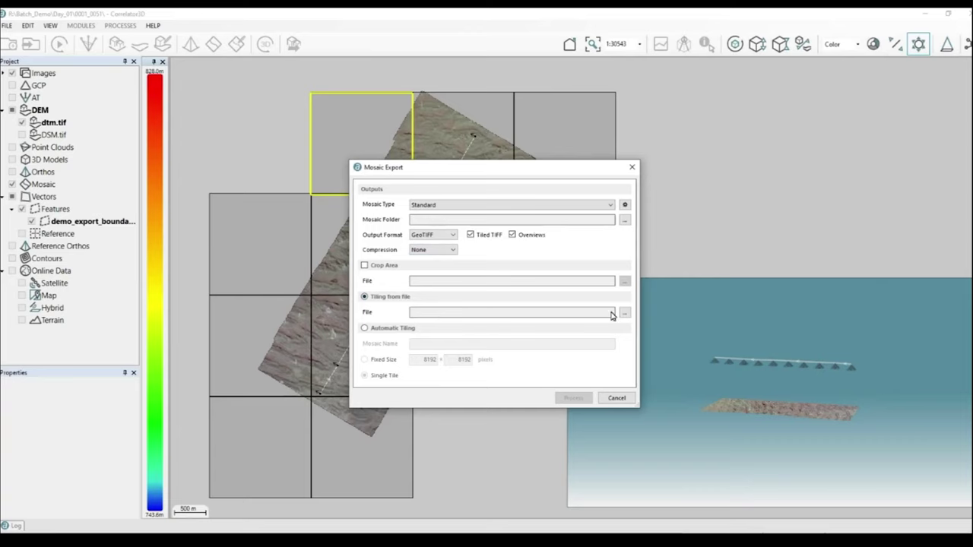
pyautogui.click(411, 331)
pyautogui.click(423, 343)
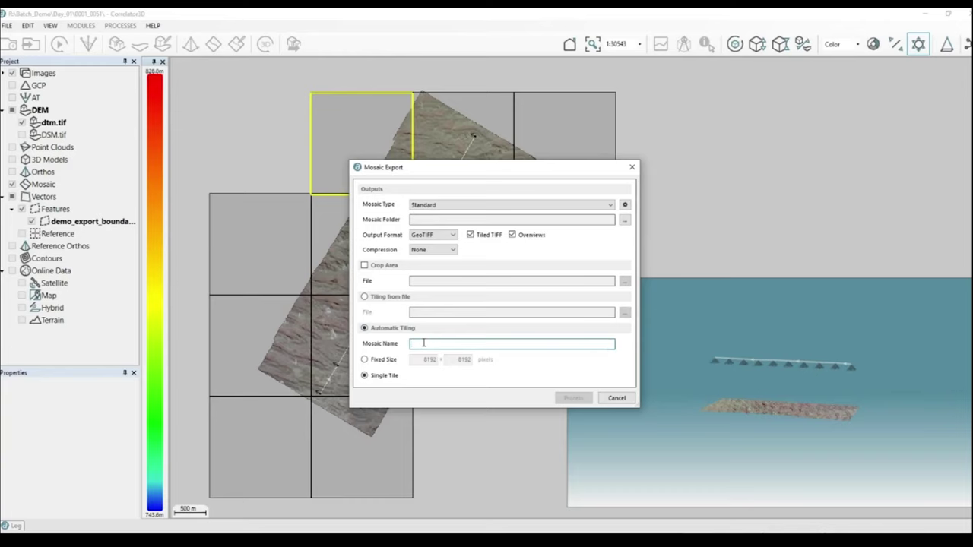
pyautogui.write('Cedars')
# Switch to fixed-size tiles of 1000 x 1000 pixels.
pyautogui.click(383, 362)
pyautogui.doubleClick(427, 360)
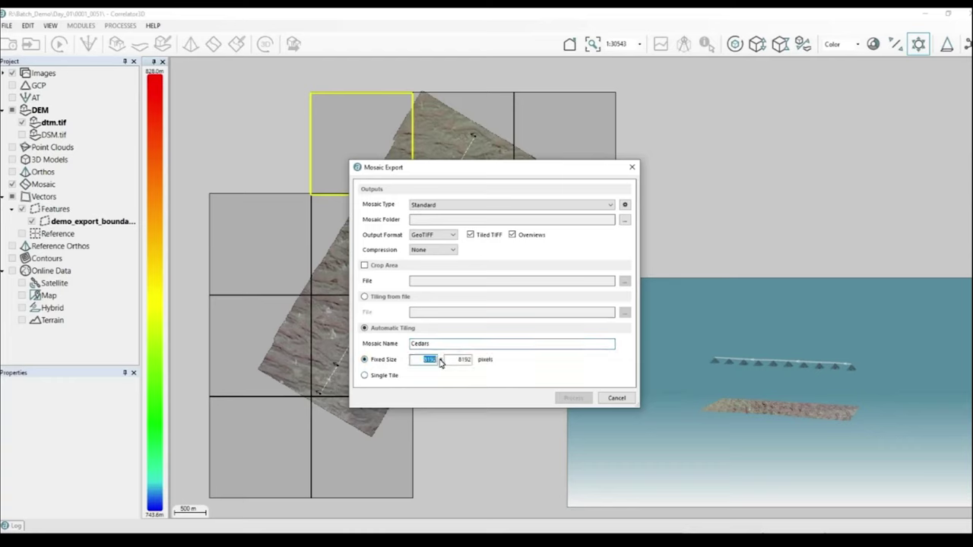
pyautogui.write('1000')
pyautogui.press('Tab')
pyautogui.write('1000')
pyautogui.press('Tab')
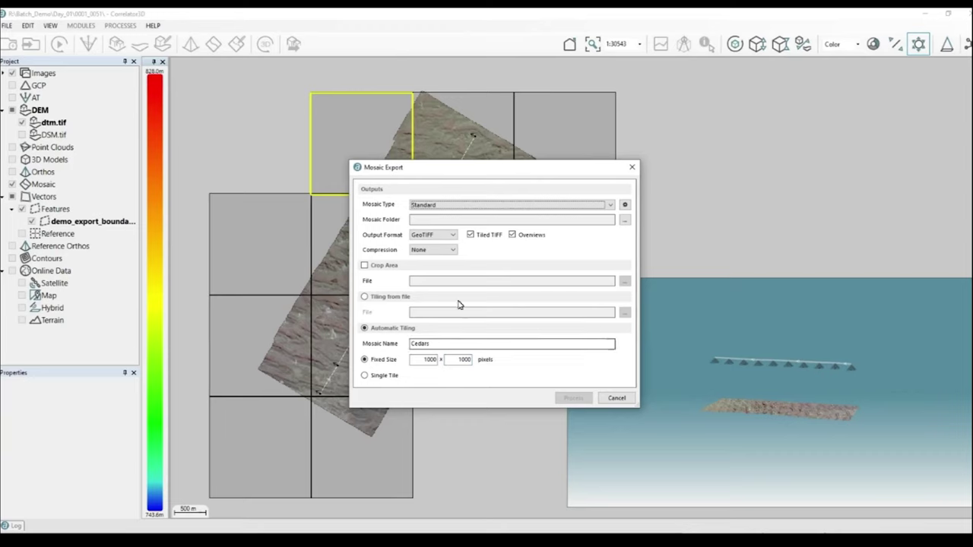
# Set Mosaic Type to Index, cancelling the NDVI Band 4/Band 1 settings unchanged.
pyautogui.click(499, 206)
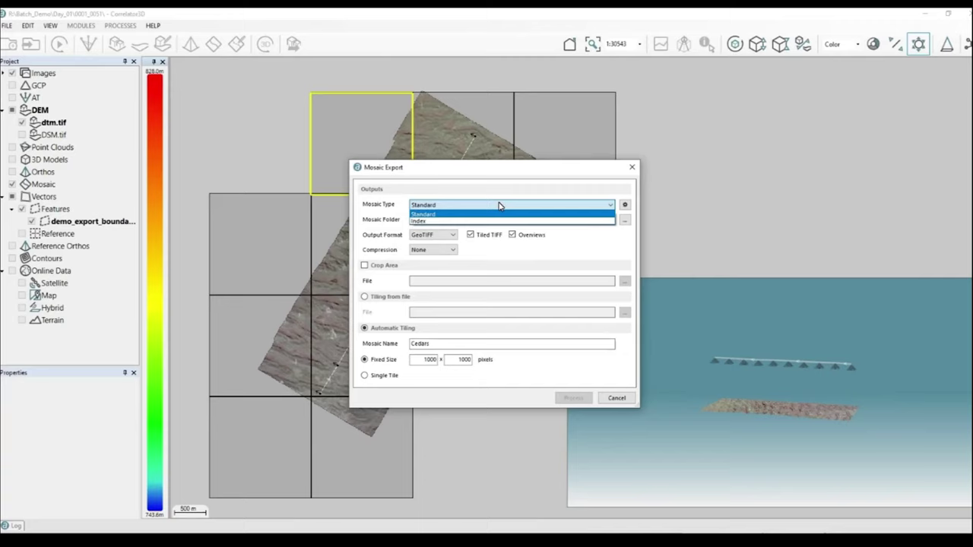
pyautogui.click(562, 221)
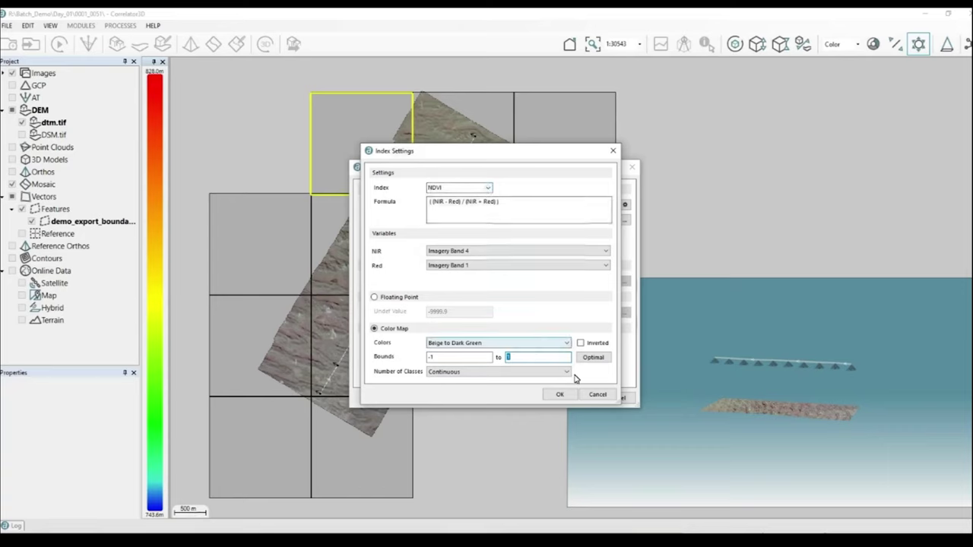
pyautogui.click(592, 395)
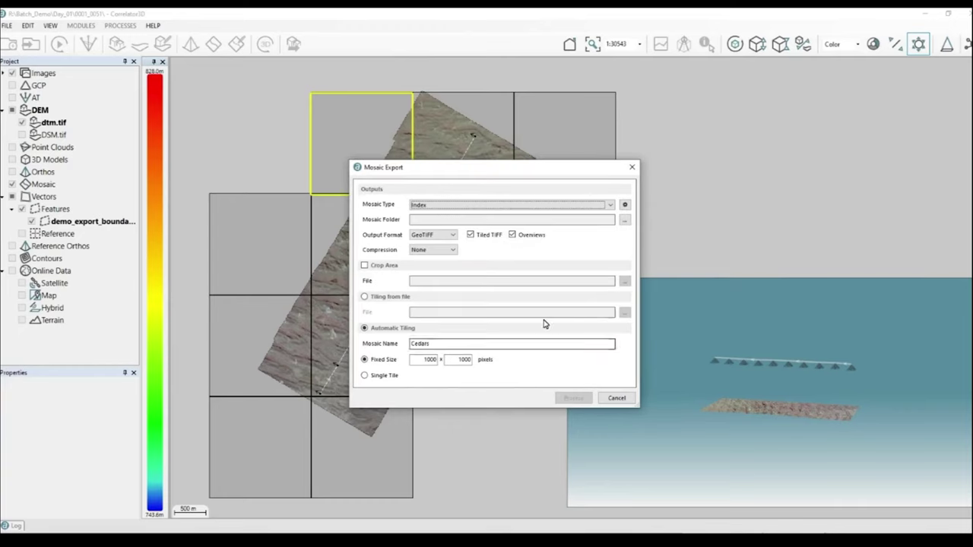
# Set the Mosaic Export output format to TFW with compression None, then cancel the export.
pyautogui.click(454, 237)
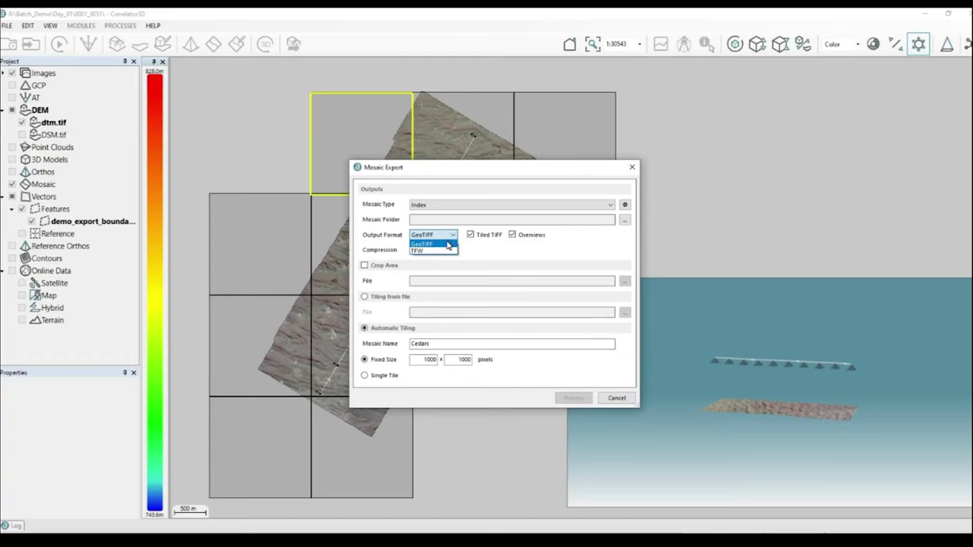
pyautogui.click(449, 250)
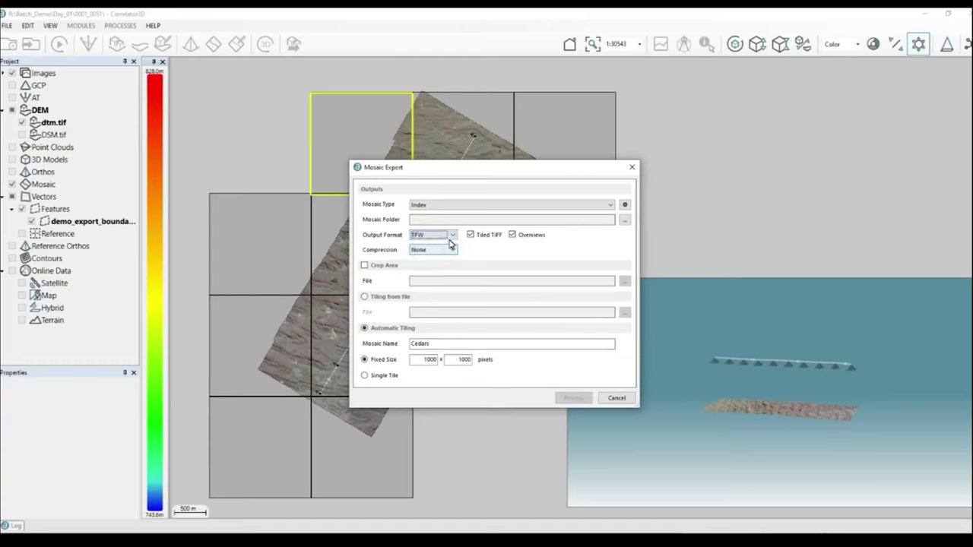
pyautogui.click(449, 239)
pyautogui.click(450, 239)
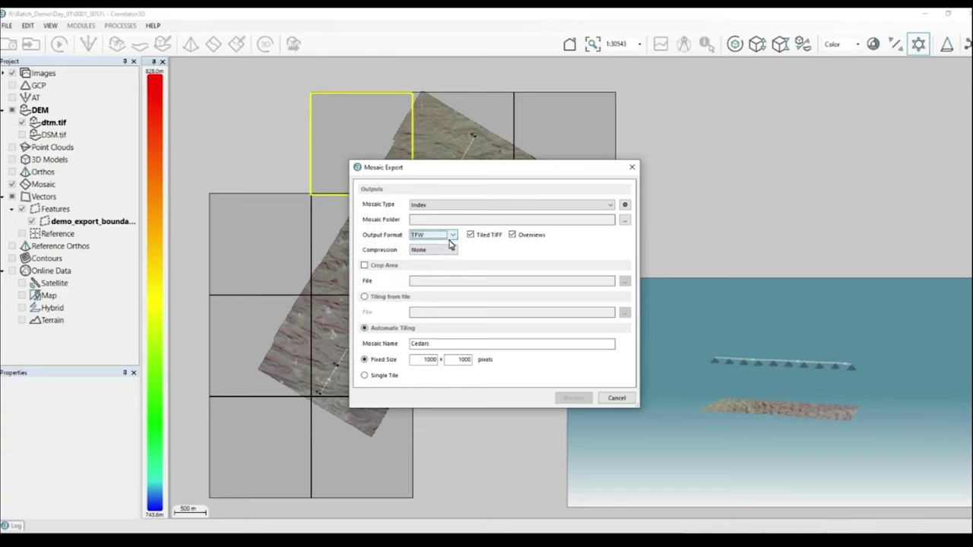
pyautogui.click(452, 250)
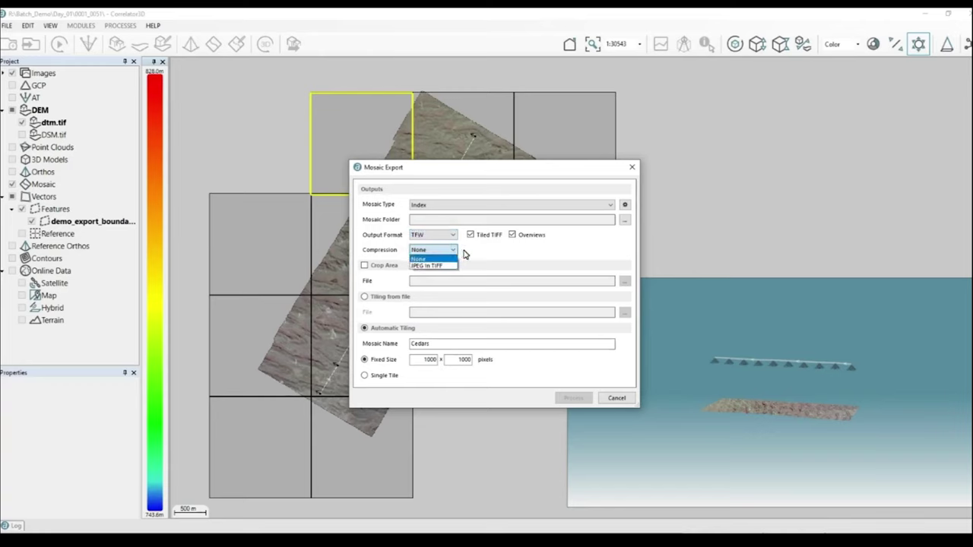
pyautogui.click(465, 254)
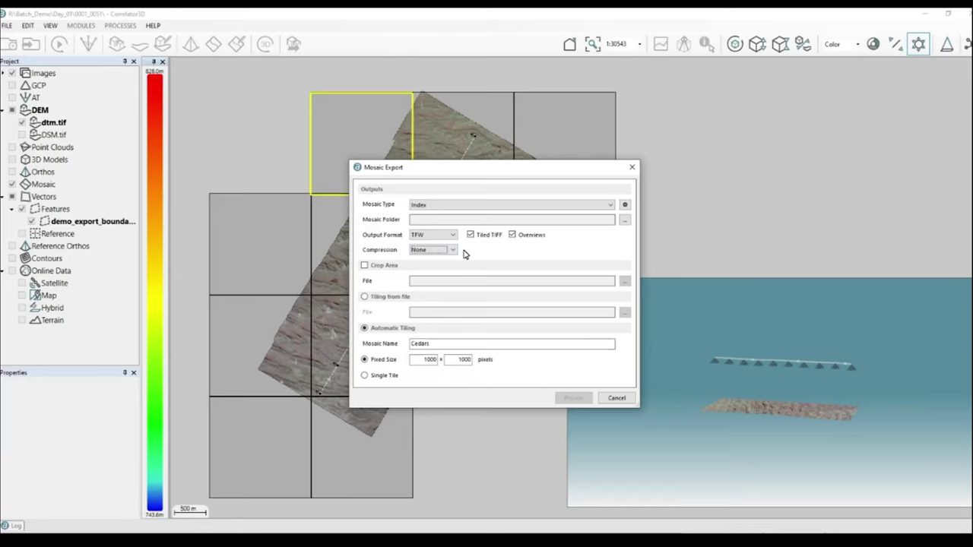
pyautogui.click(616, 399)
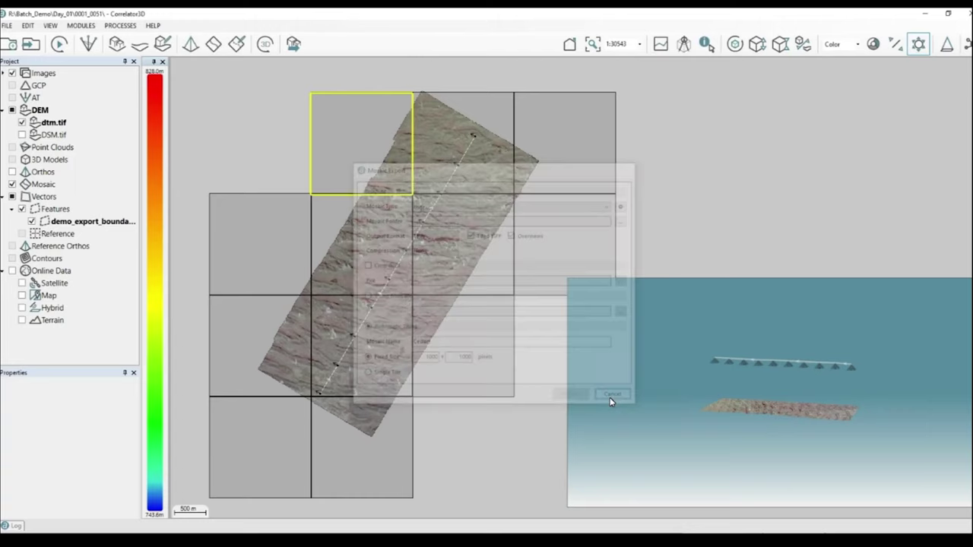
# Zoom out and pan across all processed strips and tile grids, then bring up the Reports folder.
pyautogui.scroll(-4, 446, 276)
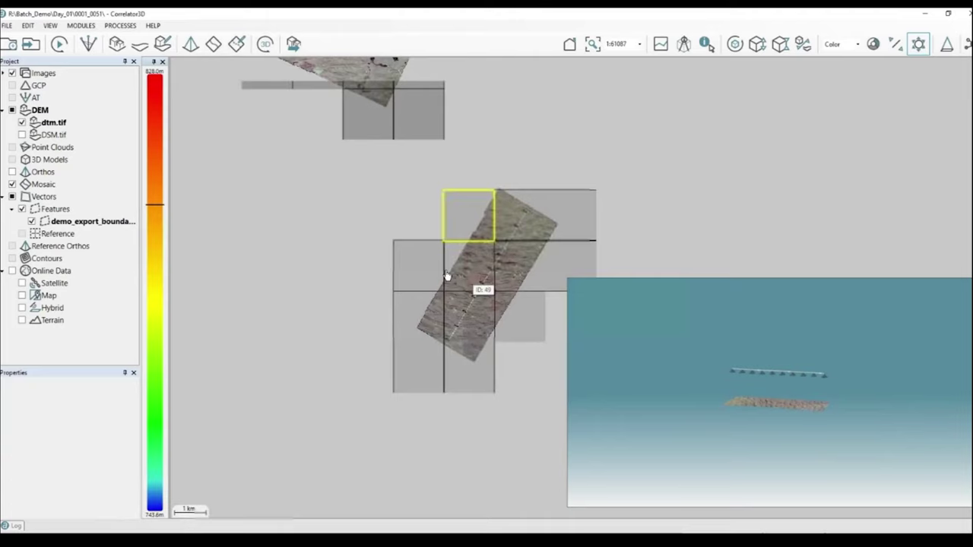
pyautogui.scroll(-2, 447, 277)
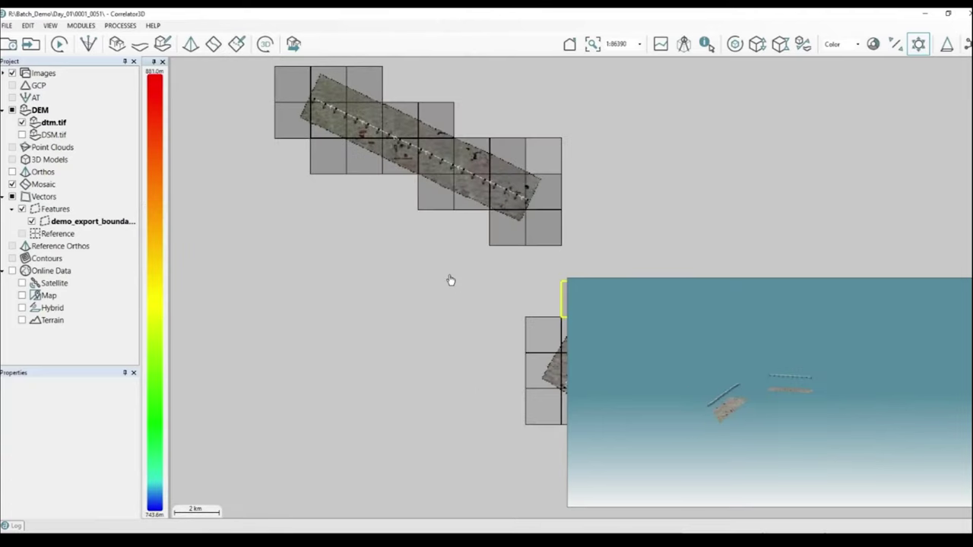
pyautogui.scroll(-2, 451, 281)
pyautogui.moveTo(444, 273); pyautogui.dragTo(426, 246)
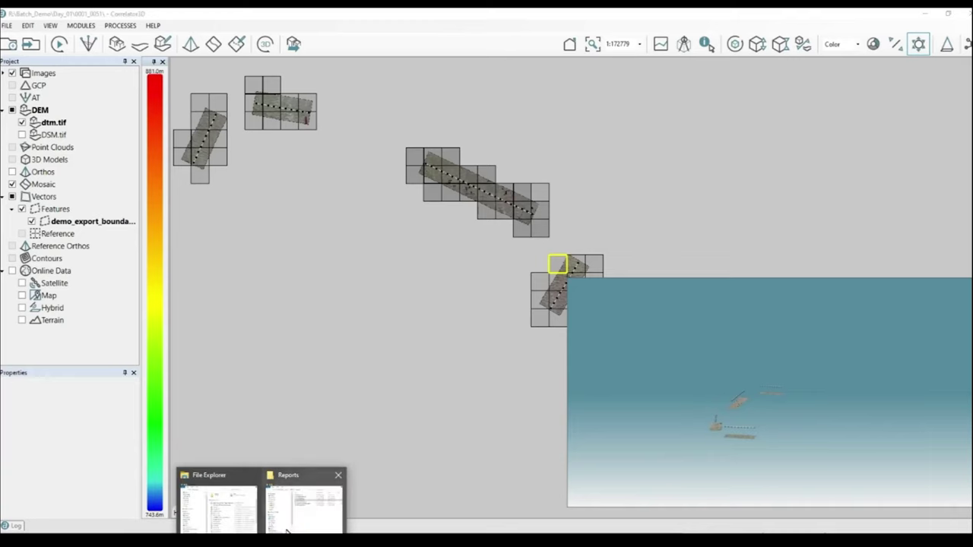
pyautogui.click(307, 524)
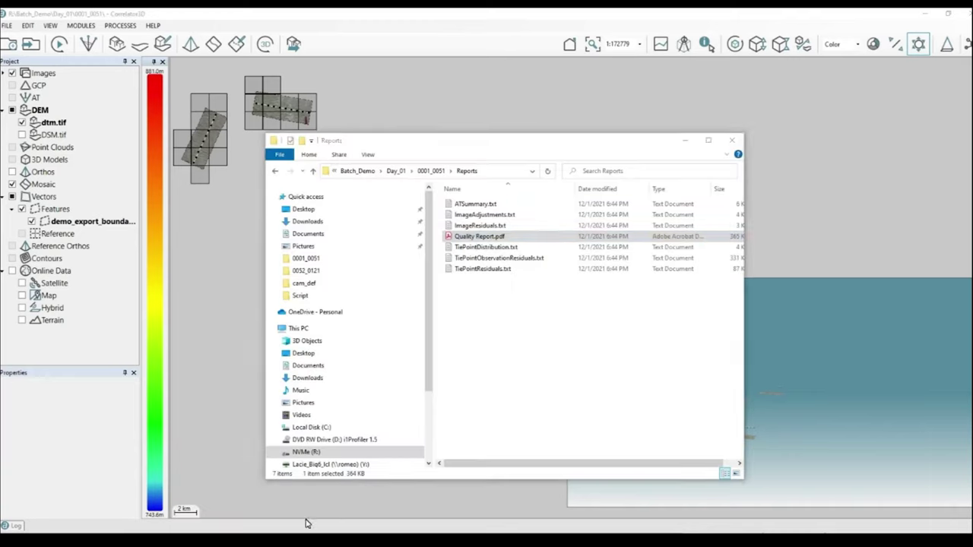
# Browse the Cedars mosaic TIF tiles in the mos_exp folder, then minimize File Explorer.
pyautogui.click(432, 170)
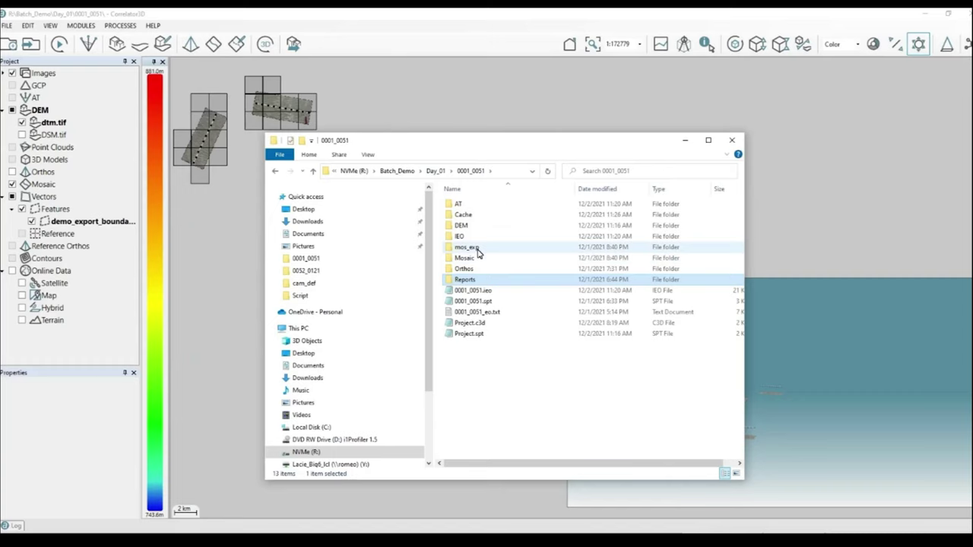
pyautogui.doubleClick(478, 249)
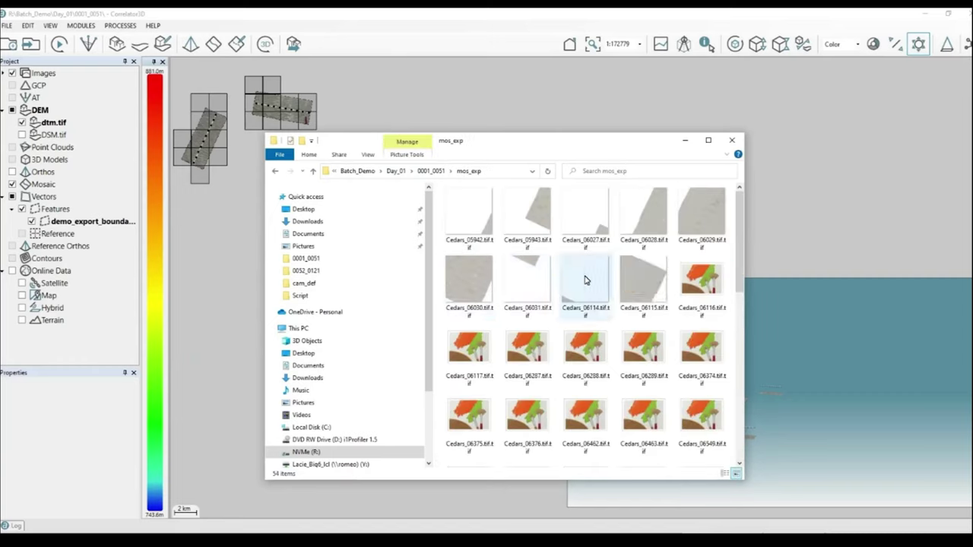
pyautogui.scroll(-3, 662, 316)
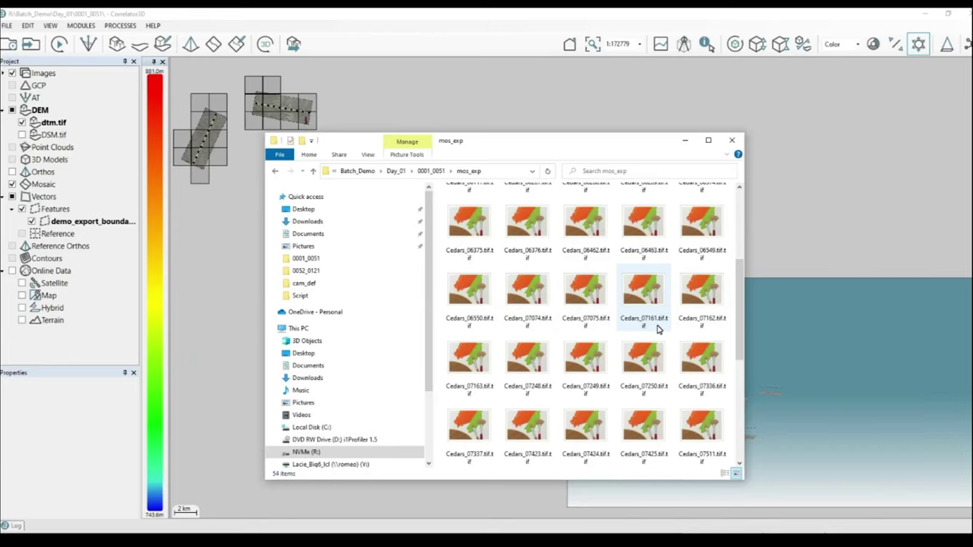
pyautogui.moveTo(659, 328)
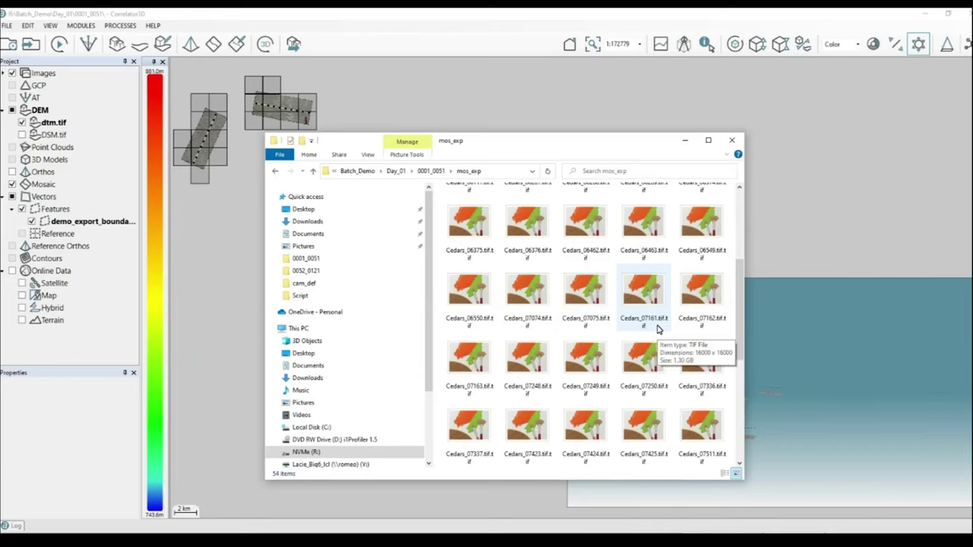
pyautogui.scroll(3, 658, 329)
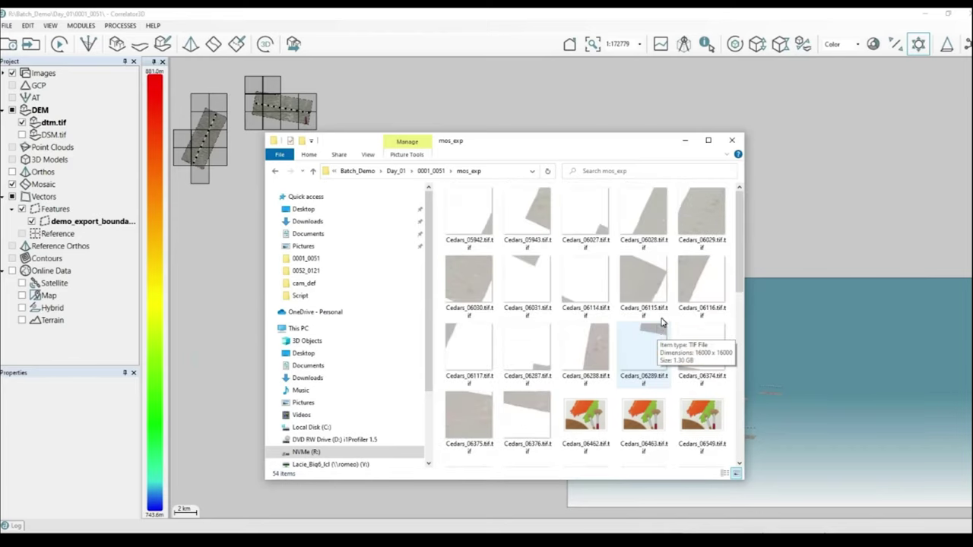
pyautogui.click(686, 142)
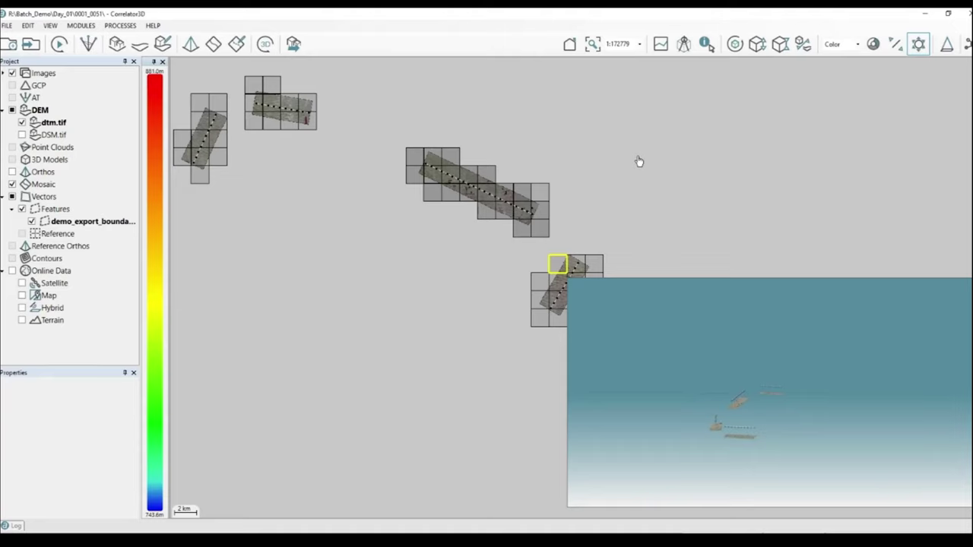
# Zoom and orbit the 3D preview onto one textured strip with its row of camera positions.
pyautogui.scroll(2, 732, 416)
pyautogui.scroll(5, 732, 415)
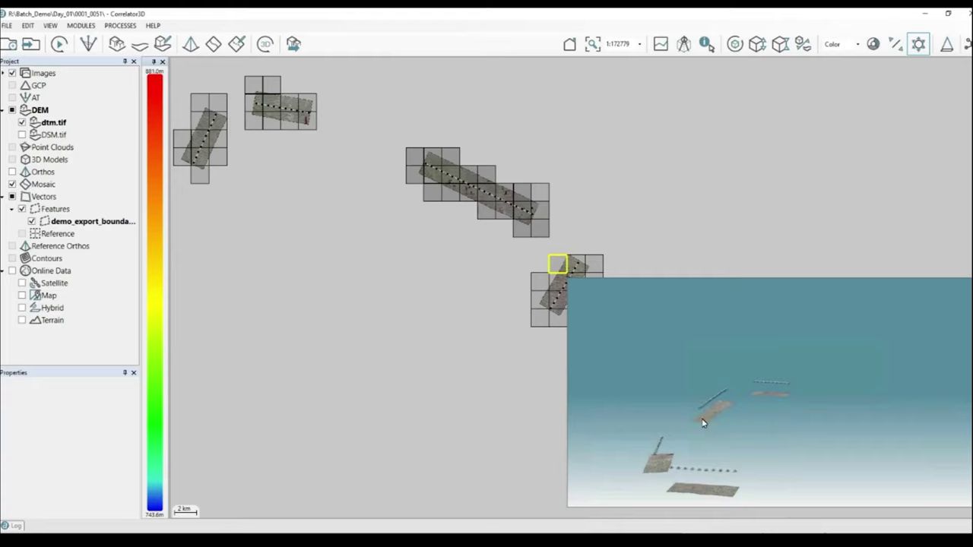
pyautogui.scroll(5, 703, 424)
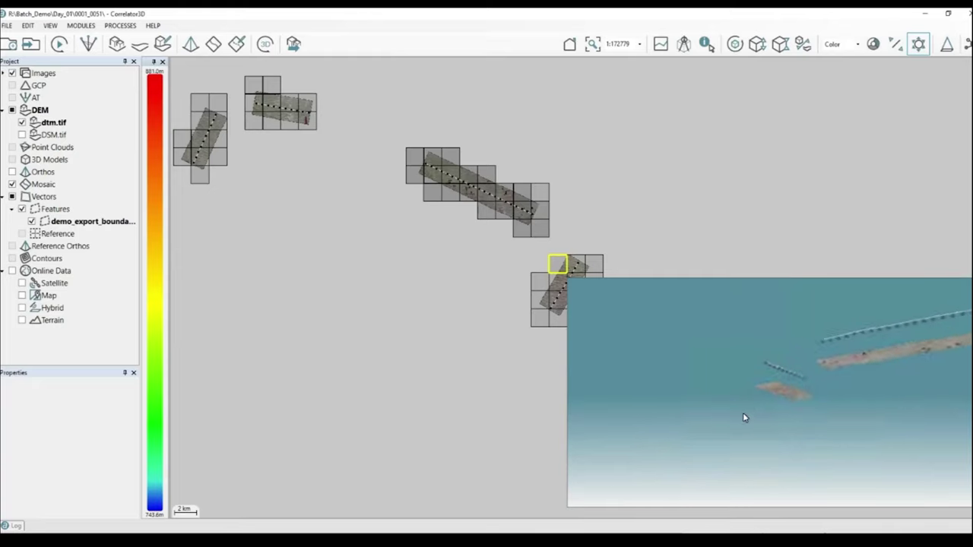
pyautogui.scroll(5, 744, 418)
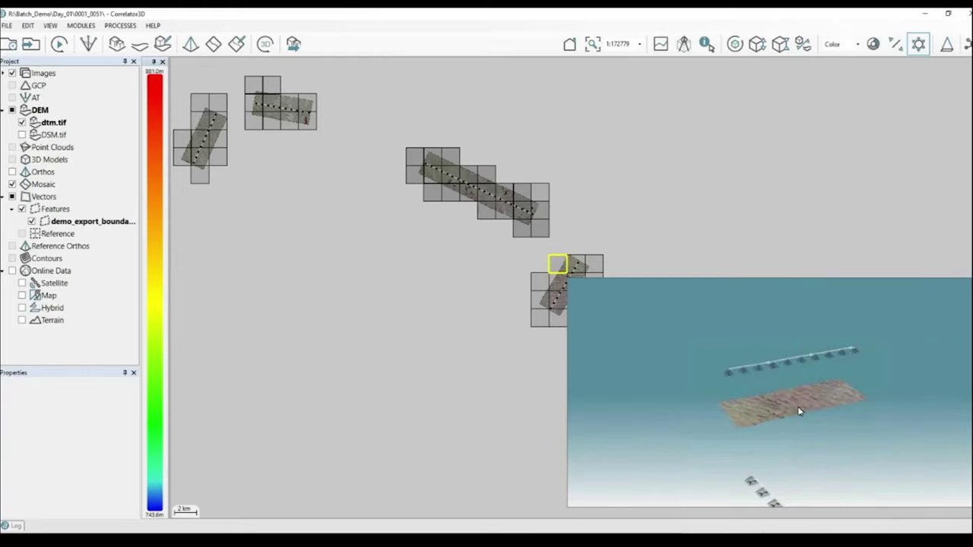
pyautogui.scroll(5, 804, 414)
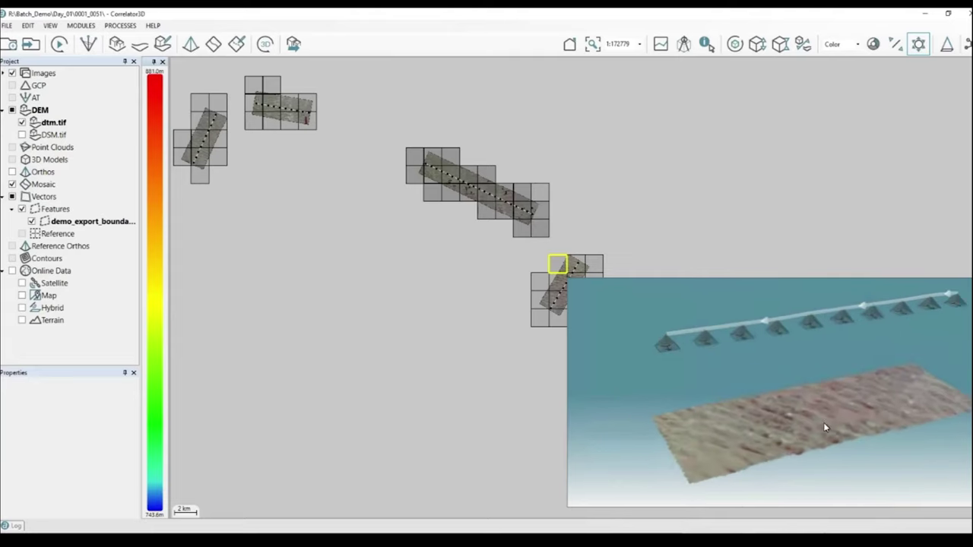
pyautogui.scroll(2, 826, 428)
pyautogui.scroll(3, 871, 464)
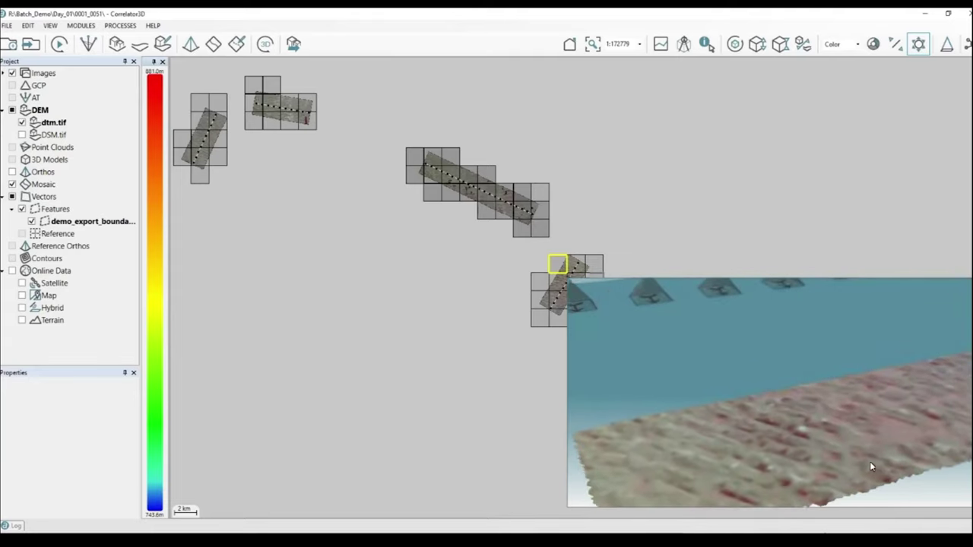
pyautogui.scroll(4, 858, 461)
pyautogui.moveTo(826, 456); pyautogui.dragTo(780, 458, button='middle')
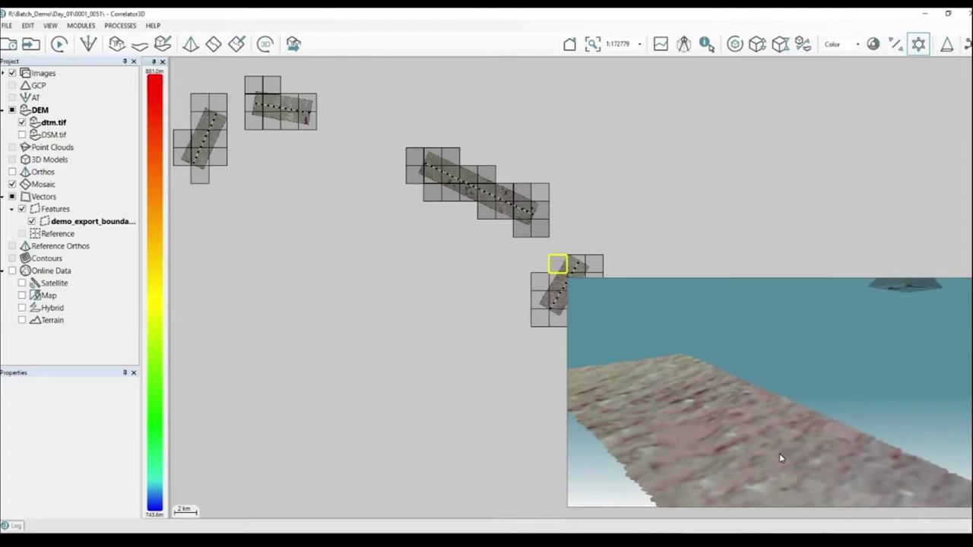
pyautogui.moveTo(779, 453); pyautogui.dragTo(780, 457, button='middle')
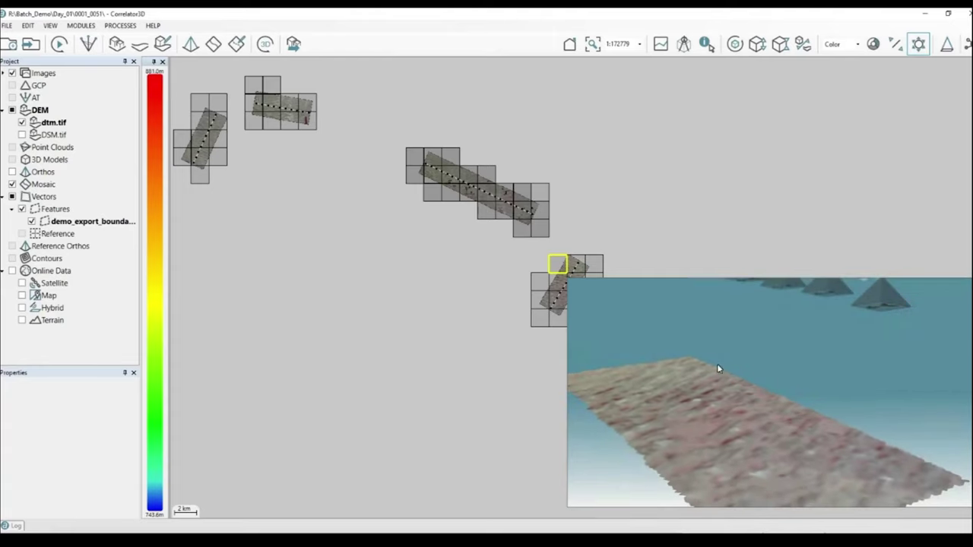
pyautogui.scroll(-4, 718, 364)
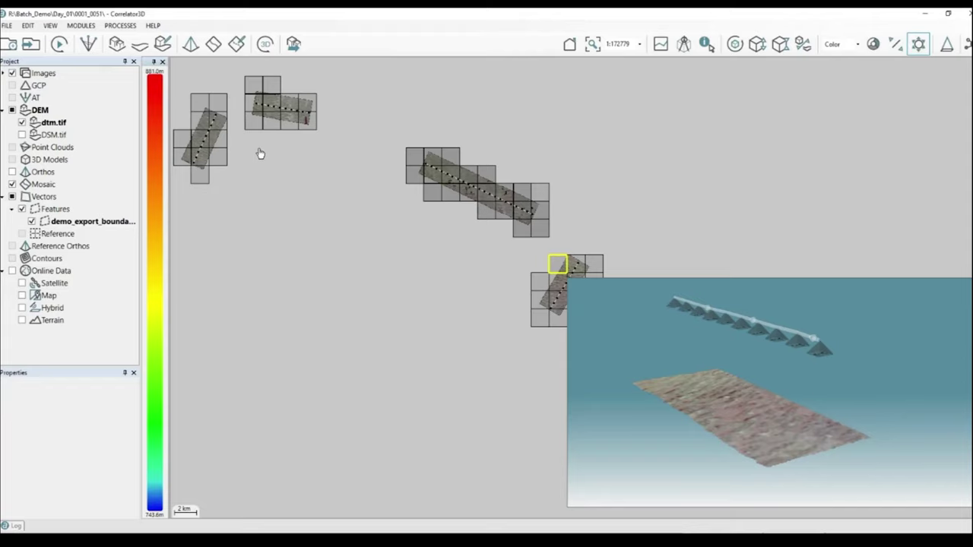
# Uncheck Features under Vectors so only the mosaic strips and camera rows show on the map.
pyautogui.moveTo(541, 174); pyautogui.dragTo(438, 177)
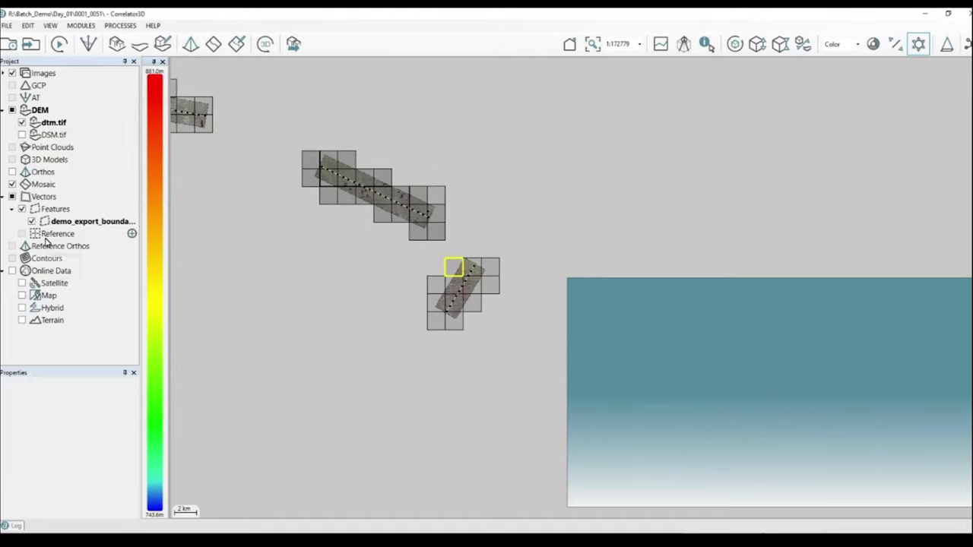
pyautogui.click(22, 208)
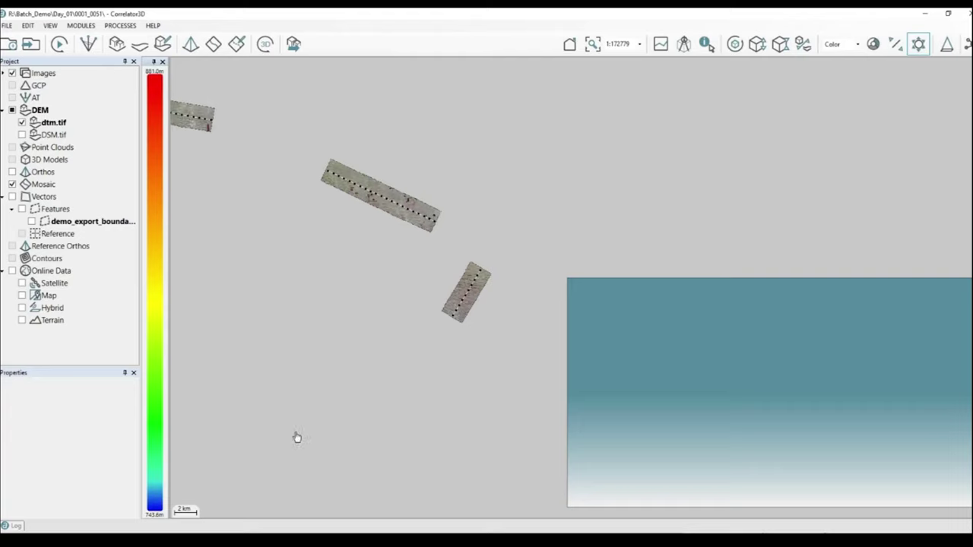
pyautogui.click(287, 540)
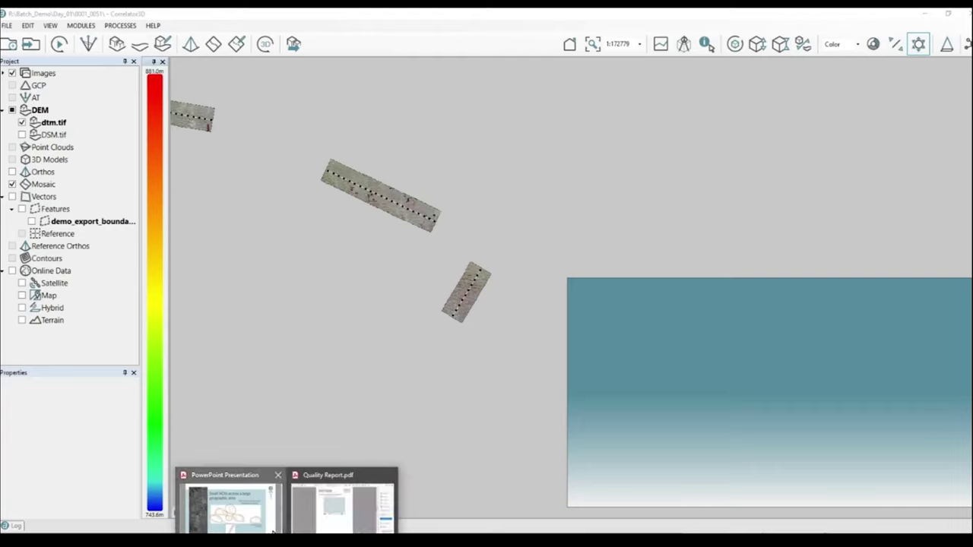
# Present page 7 of the PowerPoint Presentation PDF on small AOIs, then minimize Acrobat Reader.
pyautogui.click(273, 531)
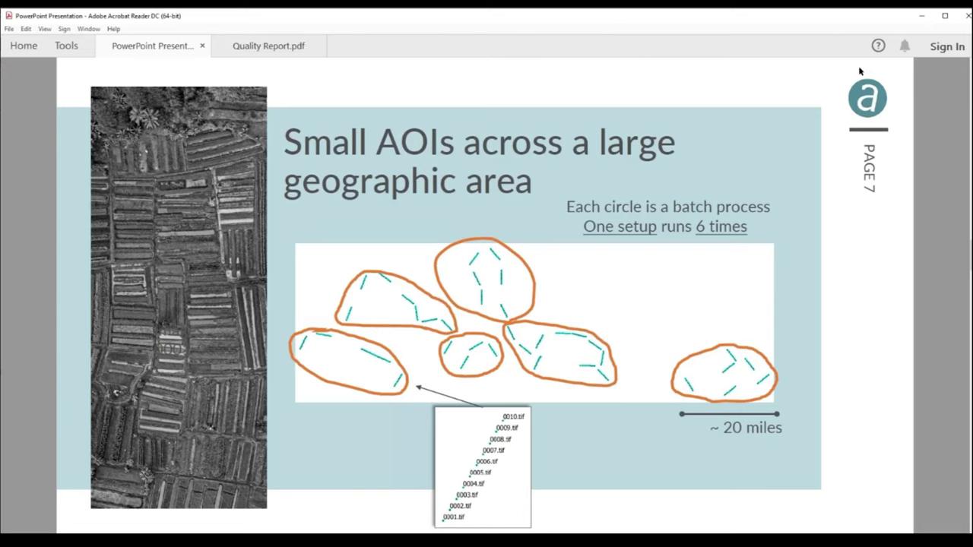
pyautogui.click(921, 20)
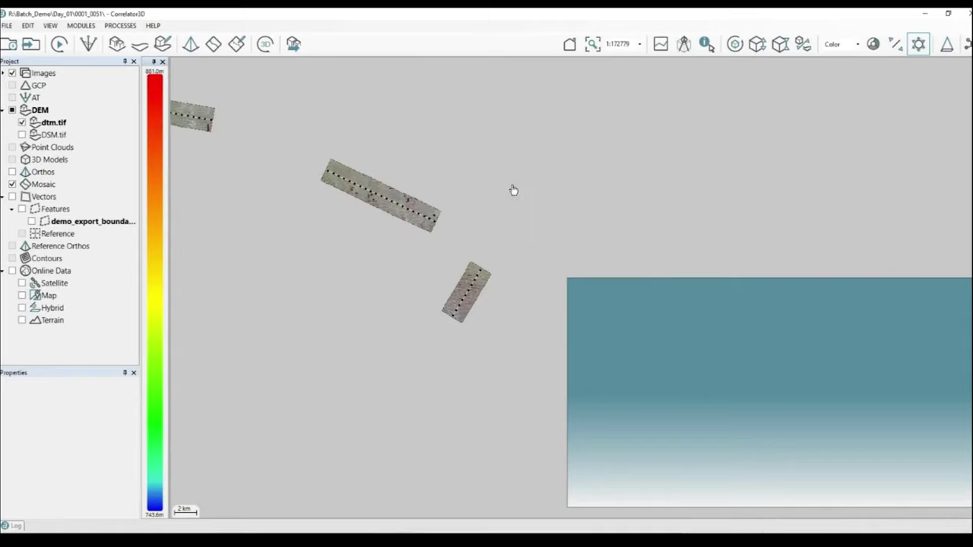
# Pan and zoom into the middle mosaic strip to show the dark lake and winding stream.
pyautogui.moveTo(393, 232); pyautogui.dragTo(425, 283)
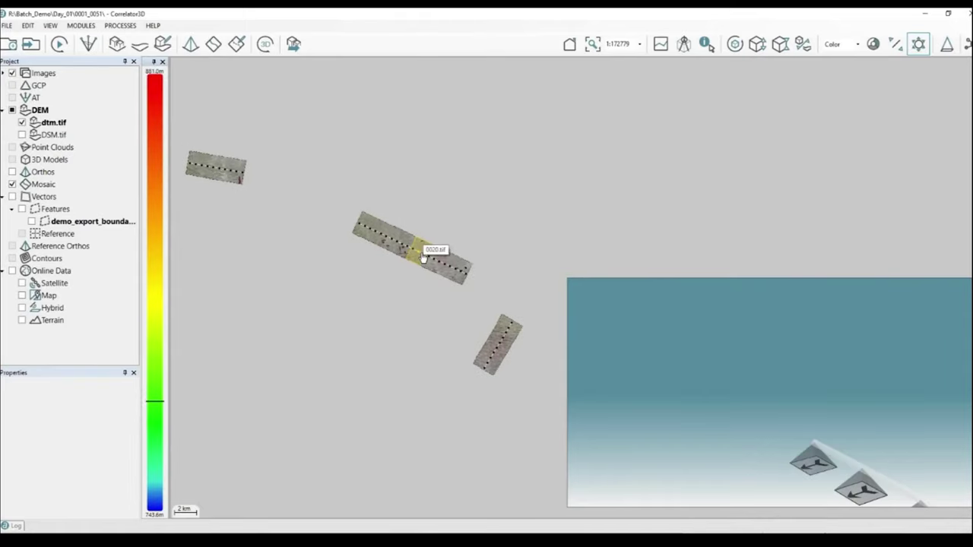
pyautogui.scroll(4, 423, 257)
pyautogui.moveTo(403, 255); pyautogui.dragTo(517, 300)
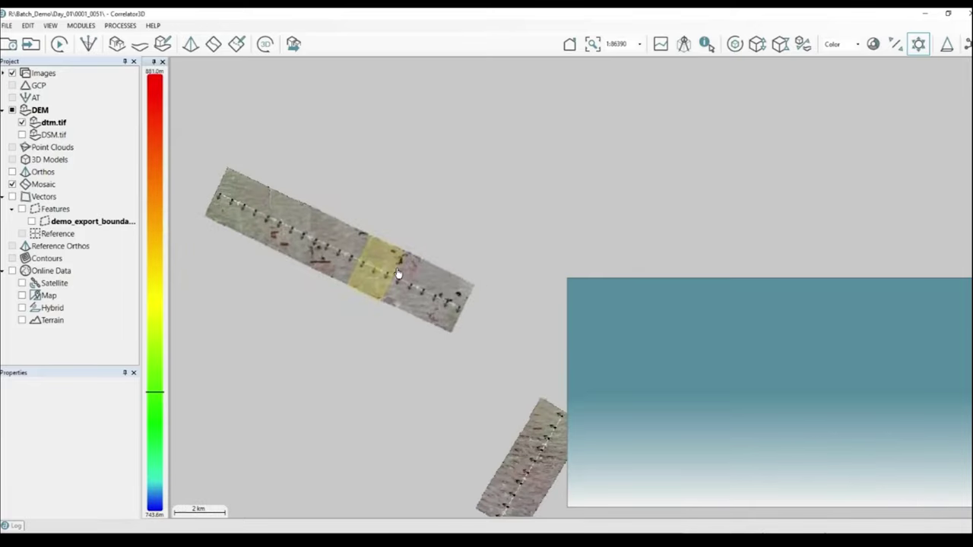
pyautogui.scroll(4, 383, 264)
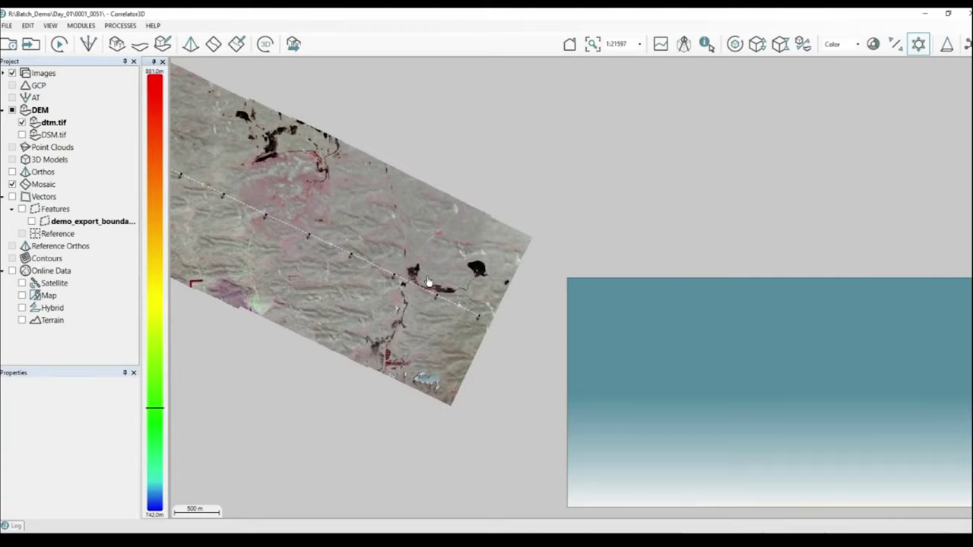
pyautogui.scroll(2, 428, 281)
pyautogui.scroll(2, 323, 245)
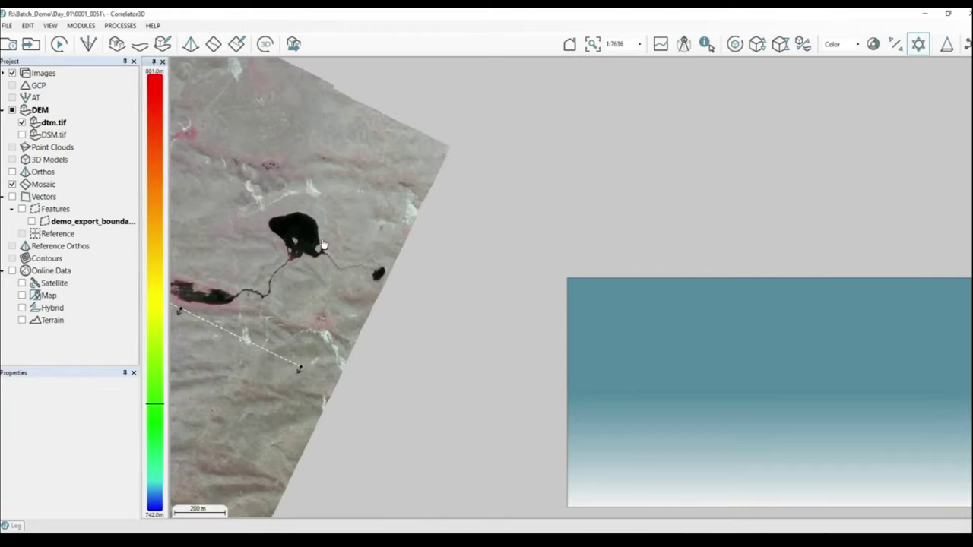
pyautogui.moveTo(333, 244); pyautogui.dragTo(564, 327)
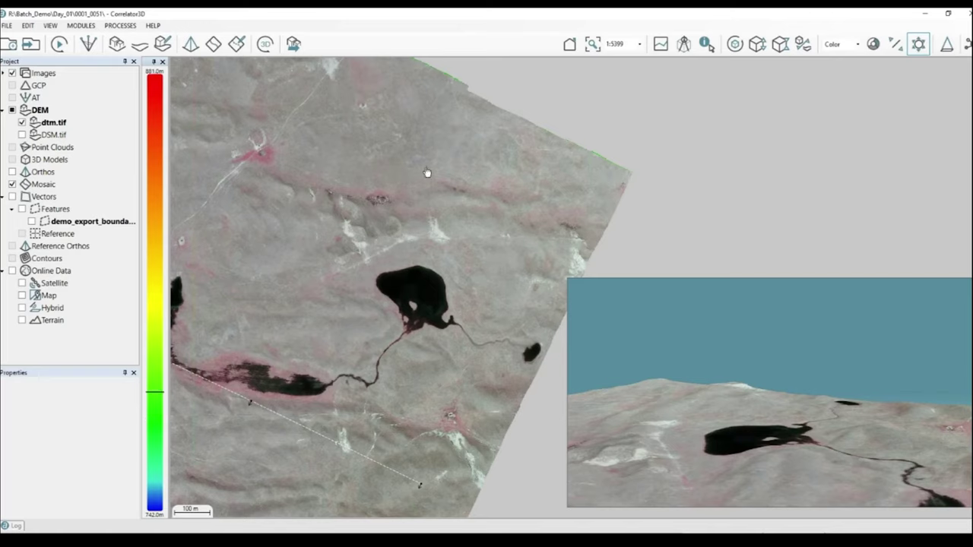
# In Automated Workflow, exclude Mosaic Creation, Orthorectification, DTM Extraction and DSM Generation.
pyautogui.click(64, 45)
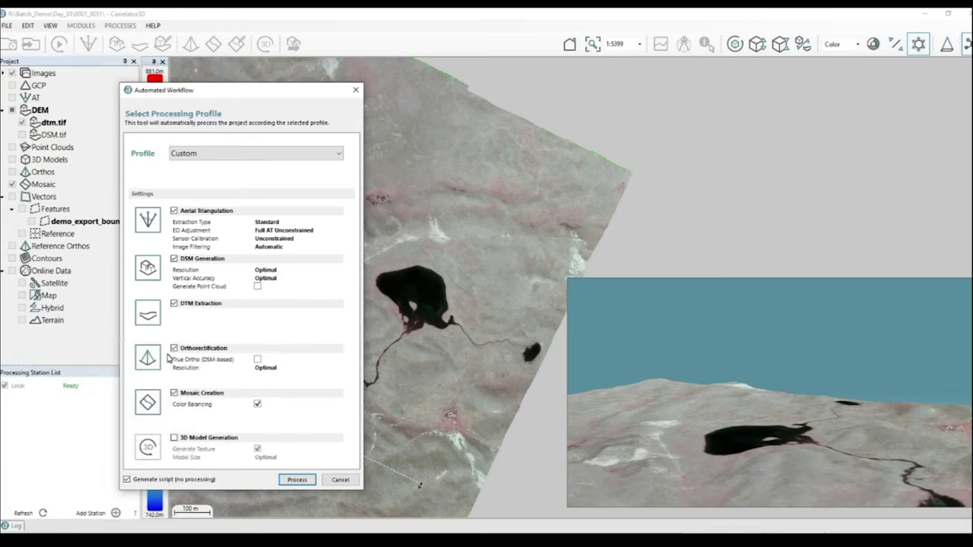
pyautogui.click(174, 393)
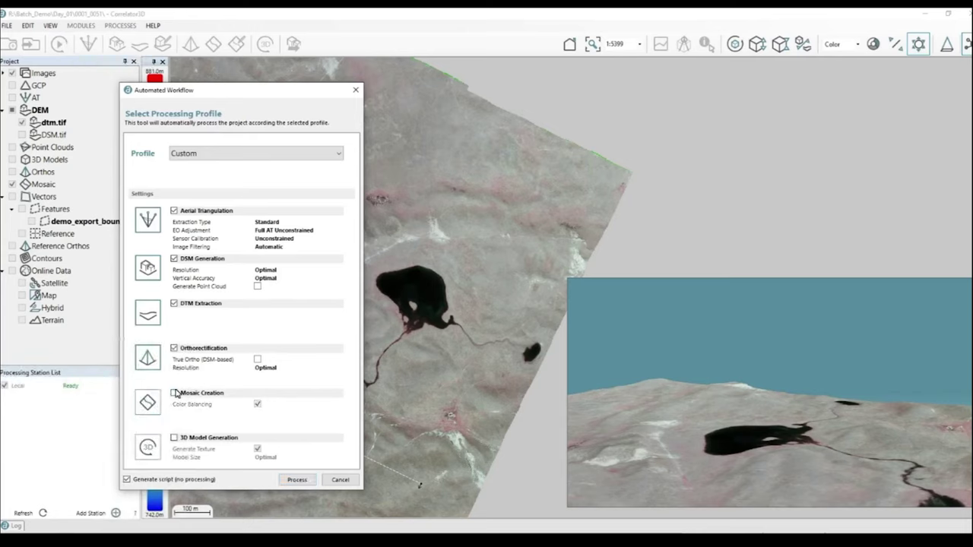
pyautogui.click(174, 348)
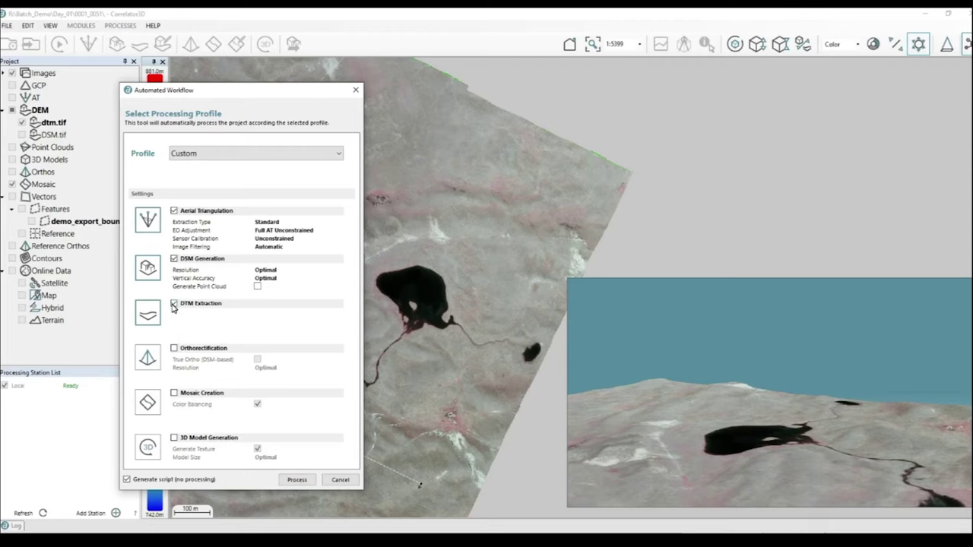
pyautogui.click(174, 305)
pyautogui.click(175, 260)
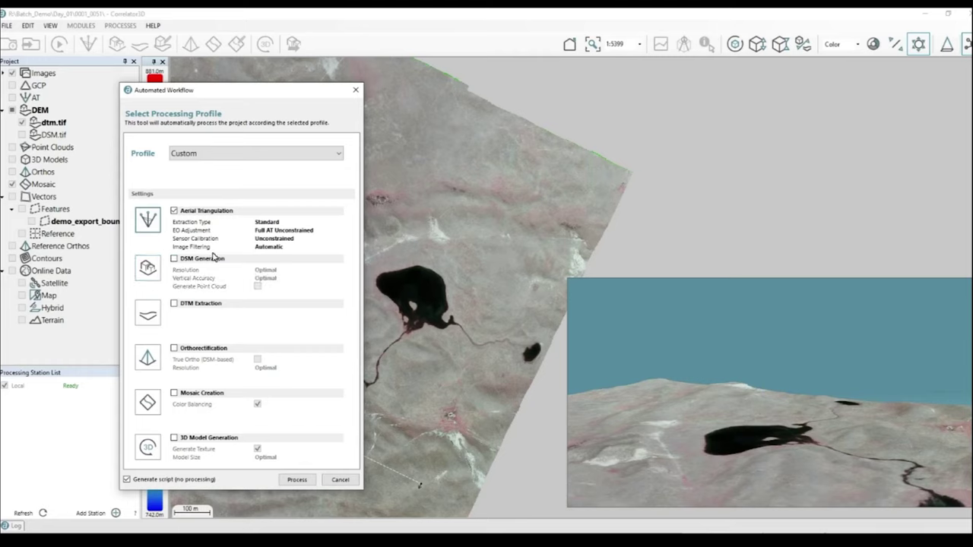
# Set Sensor Calibration and Image Filtering to None, EO Adjustment to RTK/PPK Assisted, and process.
pyautogui.click(301, 242)
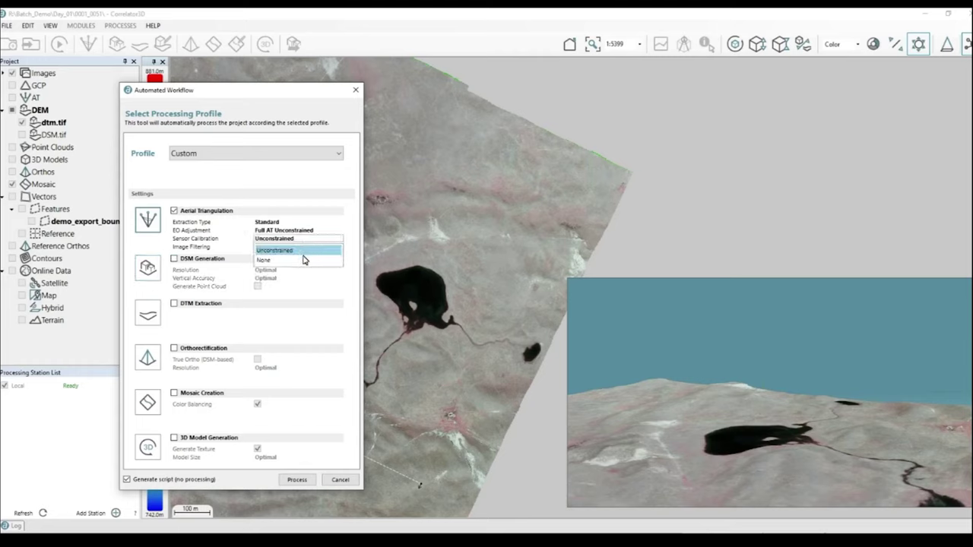
pyautogui.click(303, 261)
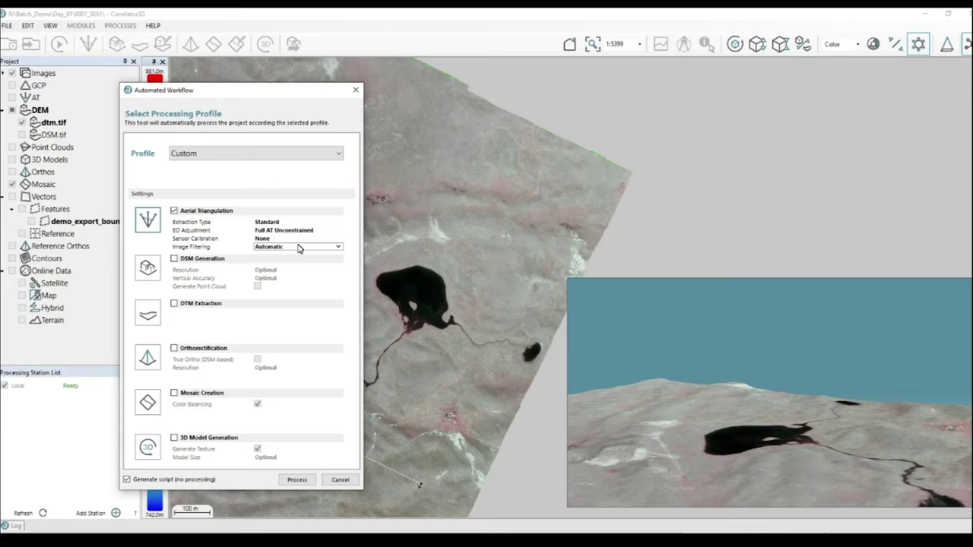
pyautogui.click(298, 248)
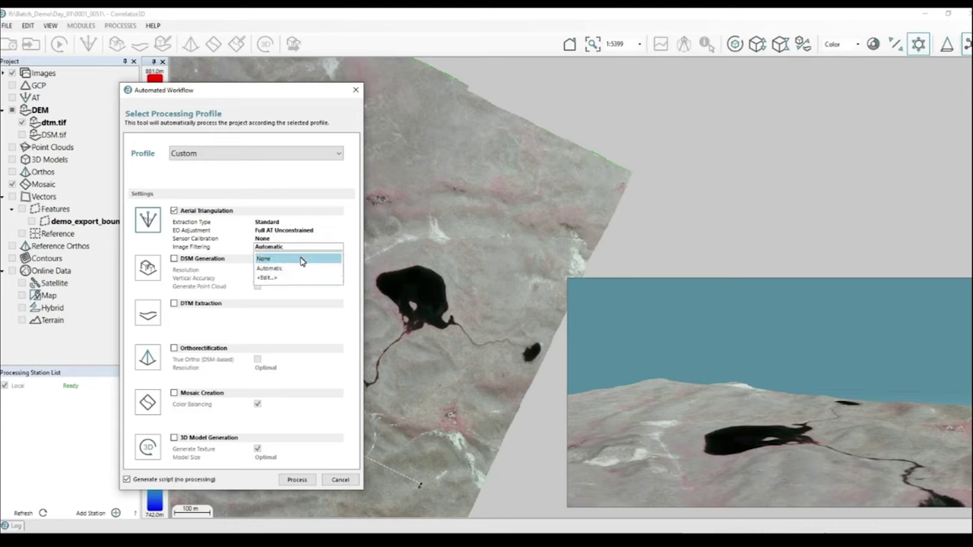
pyautogui.click(301, 260)
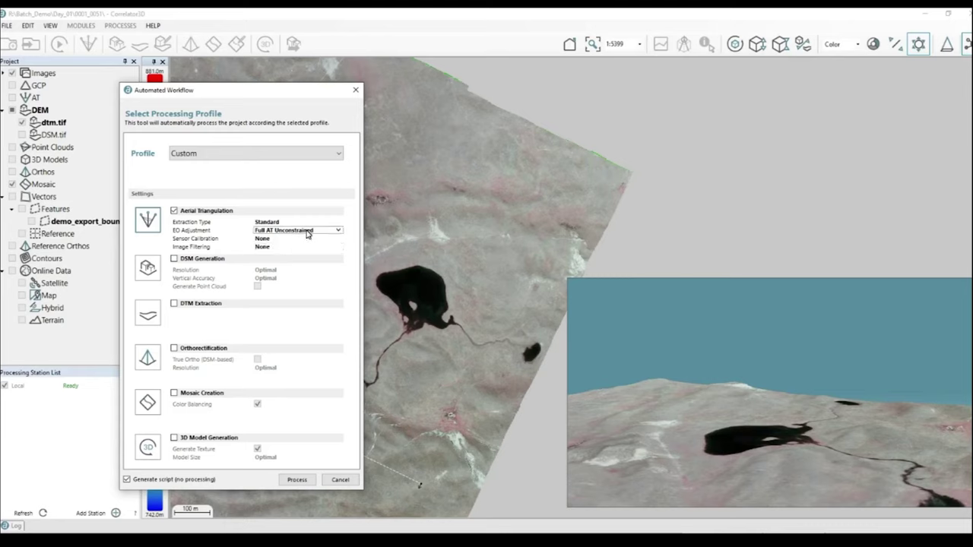
pyautogui.click(308, 233)
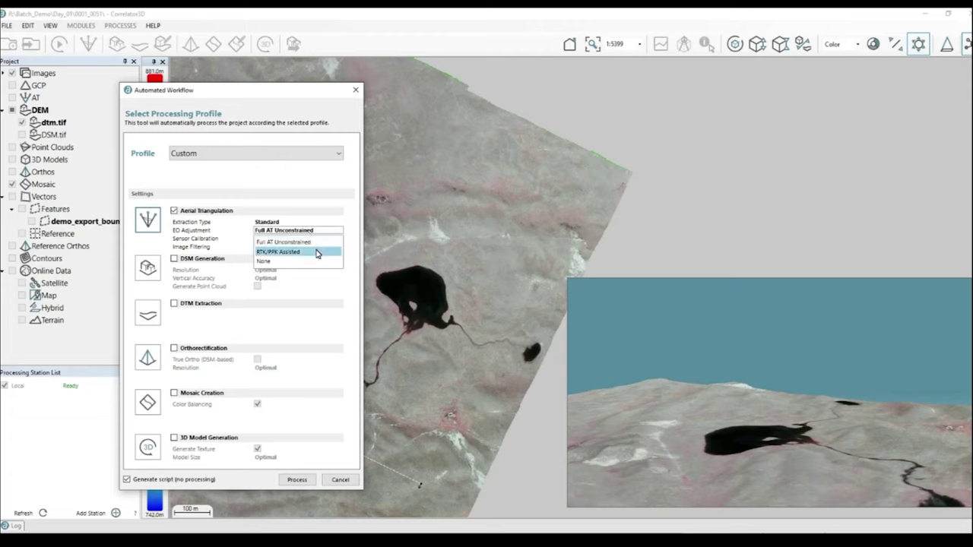
pyautogui.click(317, 253)
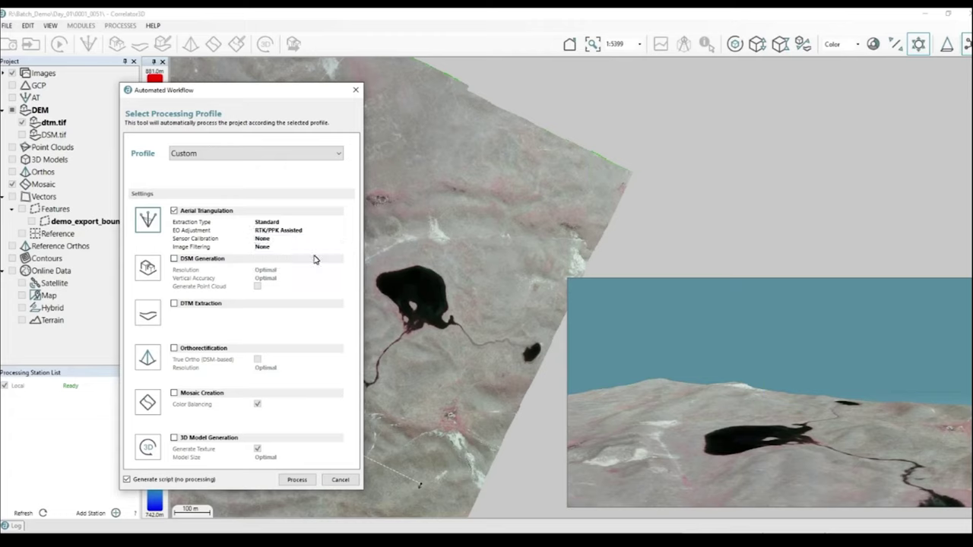
pyautogui.click(298, 481)
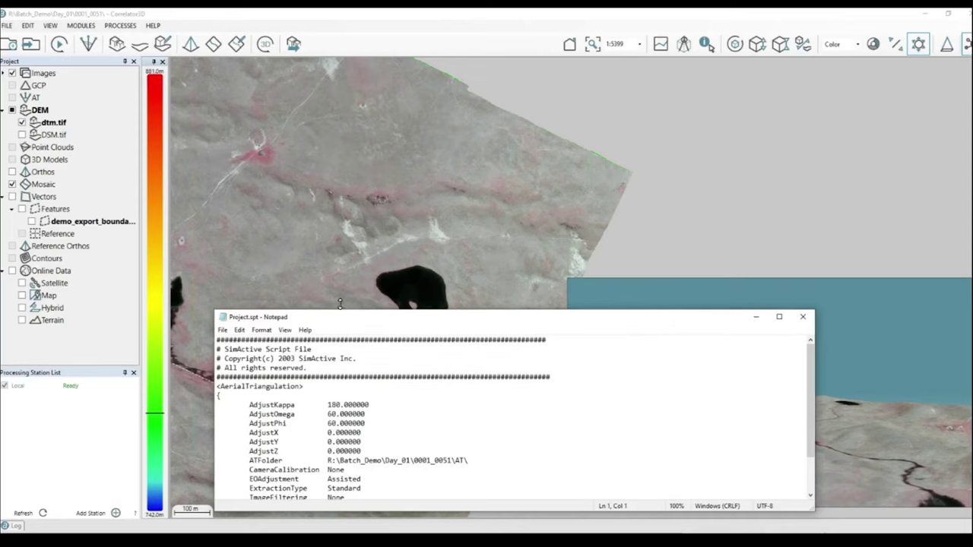
# Enlarge Notepad to read the whole Project.spt aerial triangulation script, then close it.
pyautogui.moveTo(340, 308); pyautogui.dragTo(308, 84)
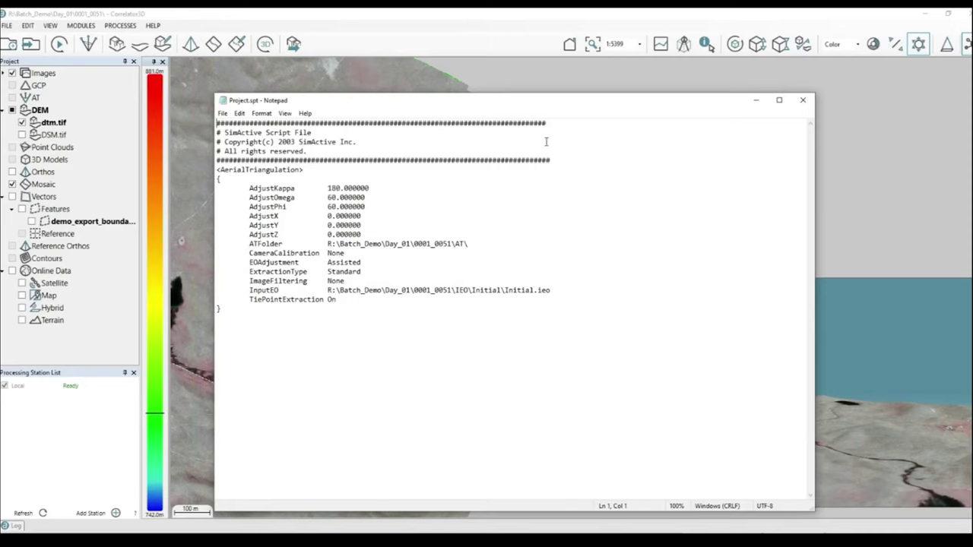
pyautogui.click(808, 101)
pyautogui.click(59, 43)
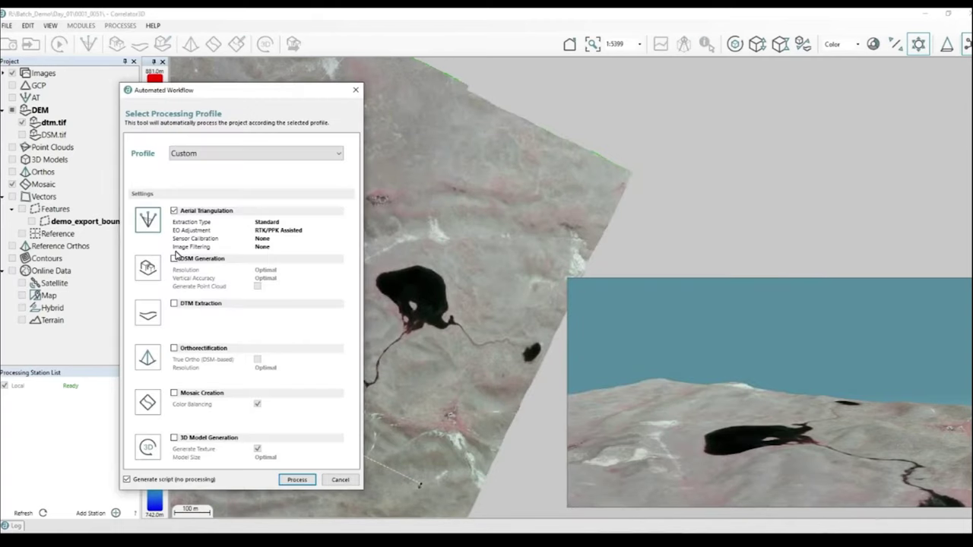
# Disable Aerial Triangulation, enable DSM Generation, DTM Extraction and Orthorectification, then process the script.
pyautogui.click(175, 210)
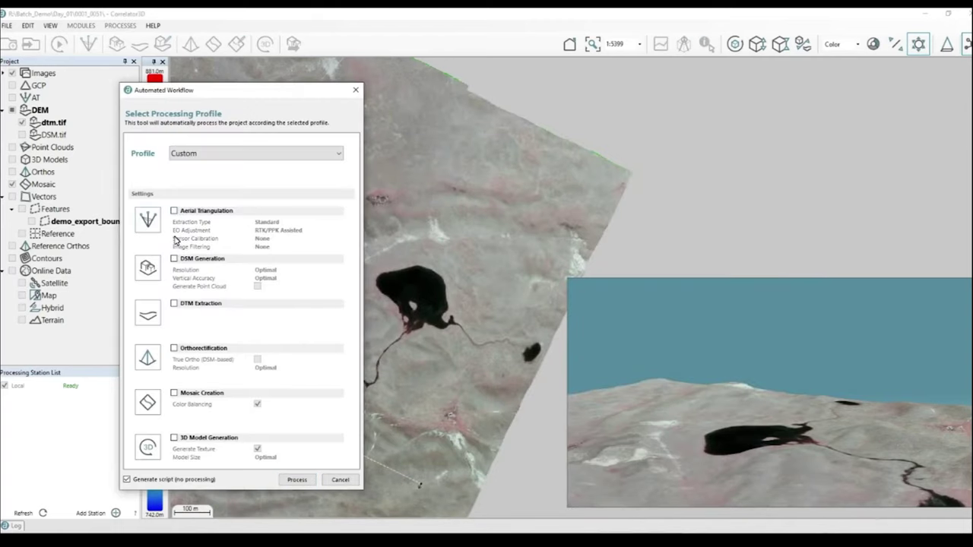
pyautogui.click(174, 259)
pyautogui.click(175, 304)
pyautogui.click(174, 348)
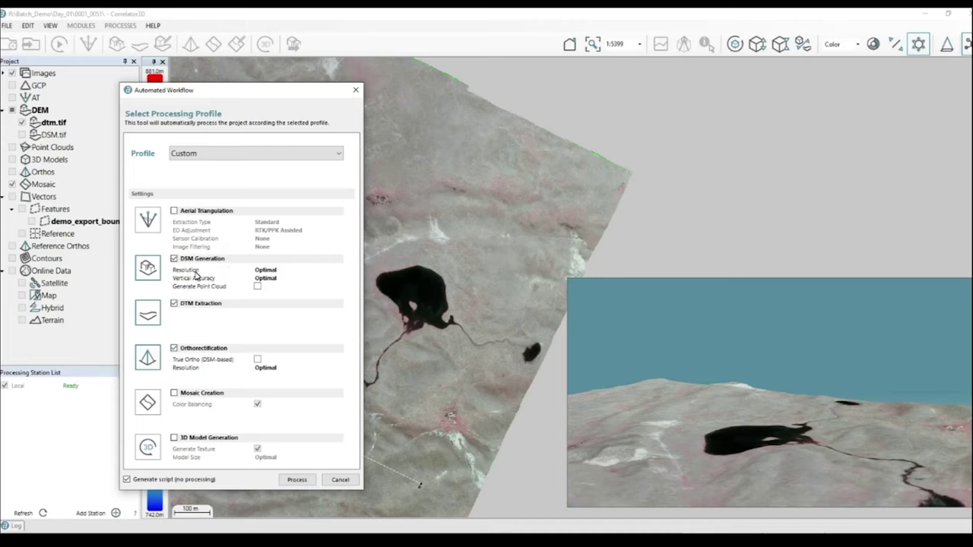
pyautogui.click(295, 480)
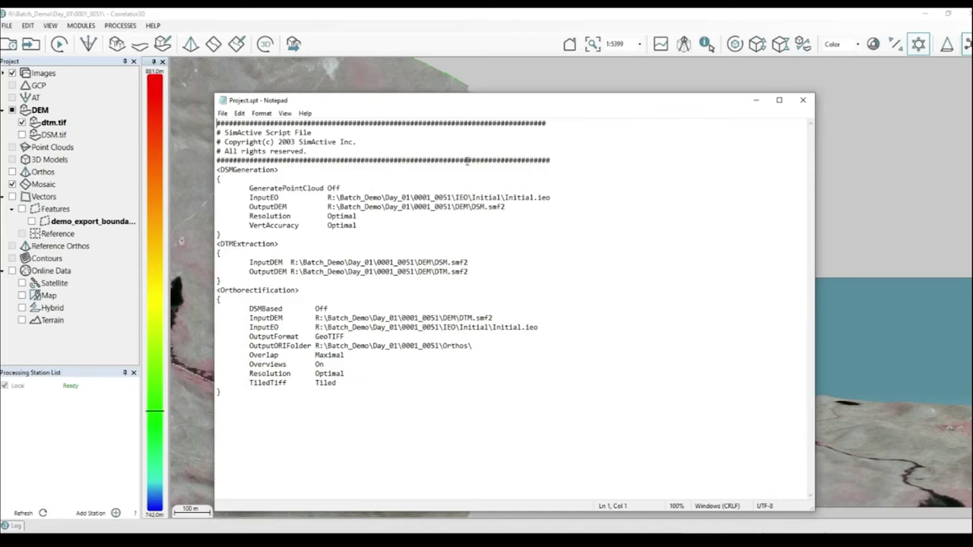
# Close the Project.spt script covering DSM generation, DTM extraction and orthorectification.
pyautogui.click(802, 104)
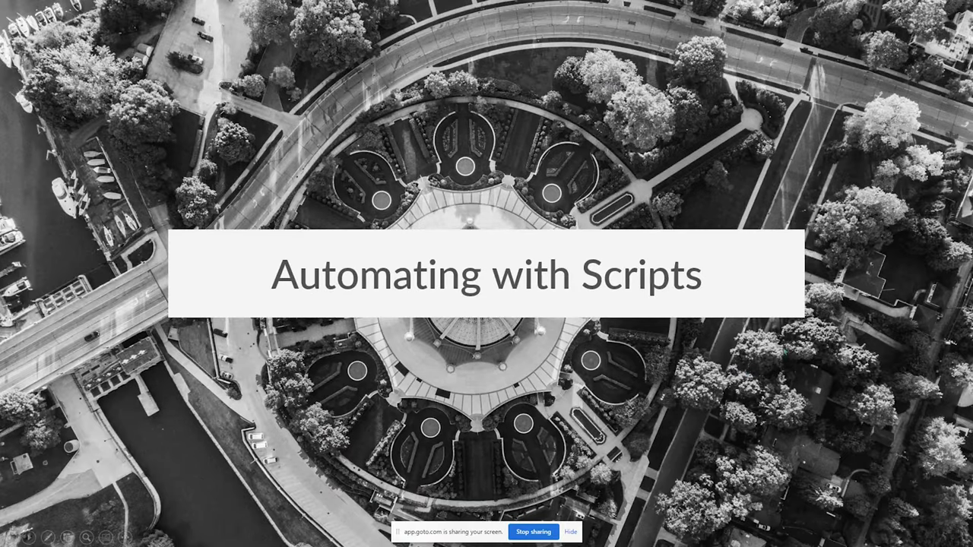
# Advance past the Scripting Example, small AOIs and directory setup slides to Sample Outputs.
pyautogui.click(870, 340)
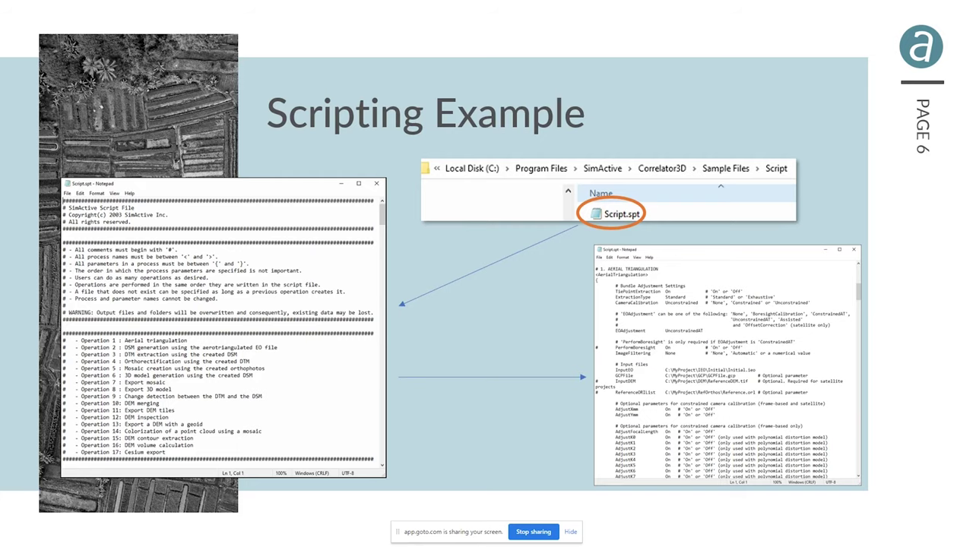
pyautogui.press('Right')
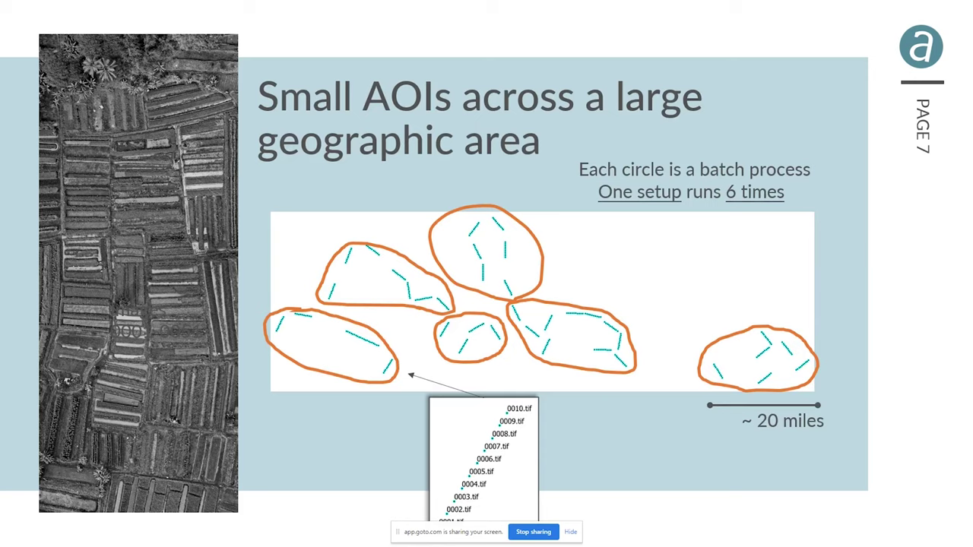
pyautogui.press('Right')
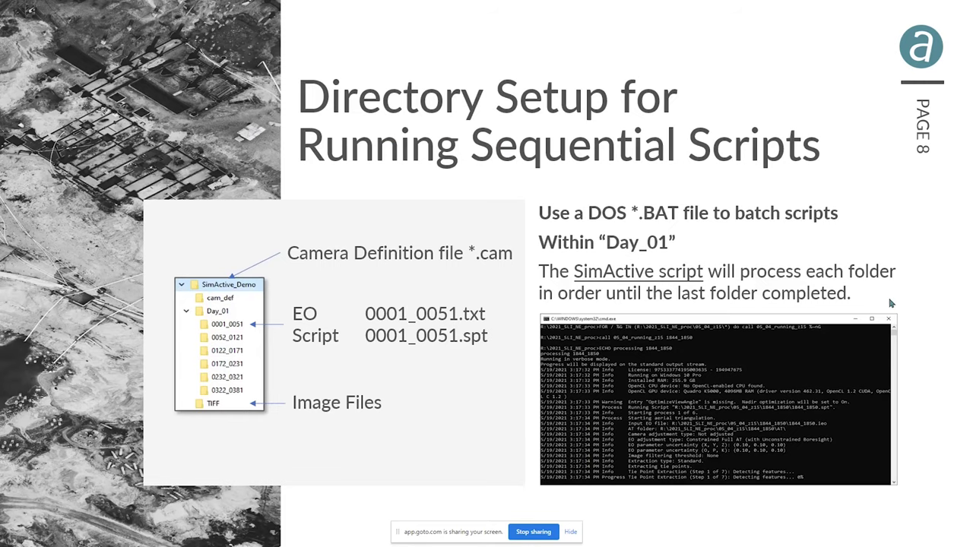
pyautogui.press('Right')
pyautogui.press('Right')
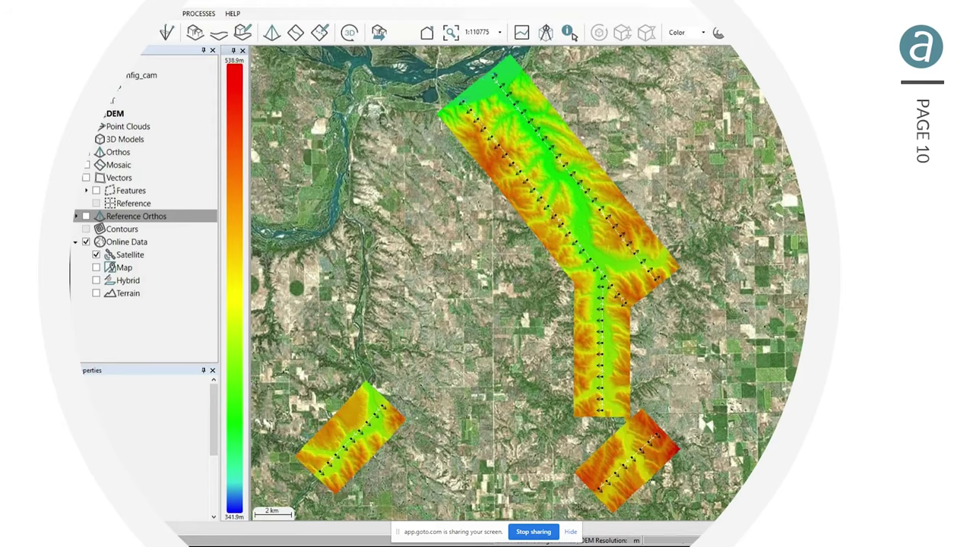
# Page through the zoomed DEM, ortho-strip map and zoomed ortho slides to the Information slide.
pyautogui.press('Right')
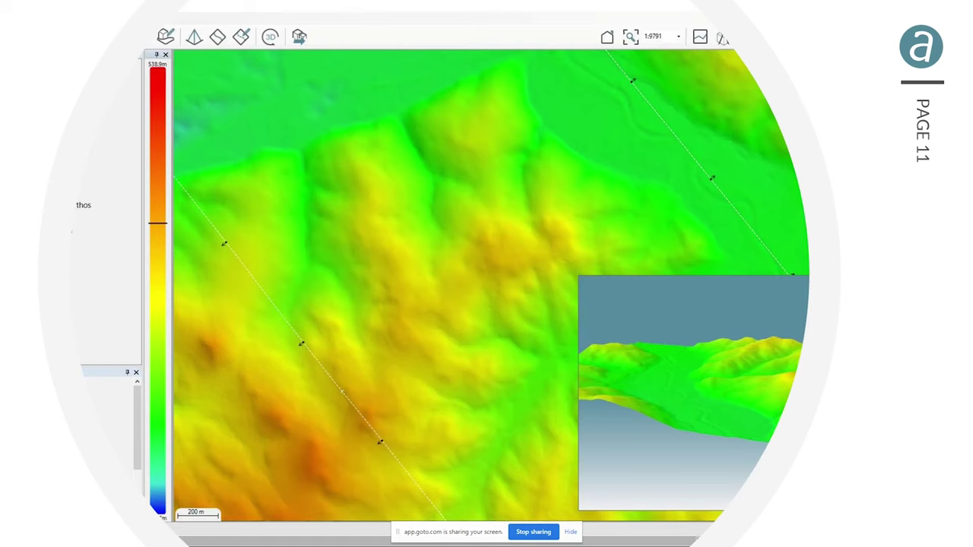
pyautogui.press('Right')
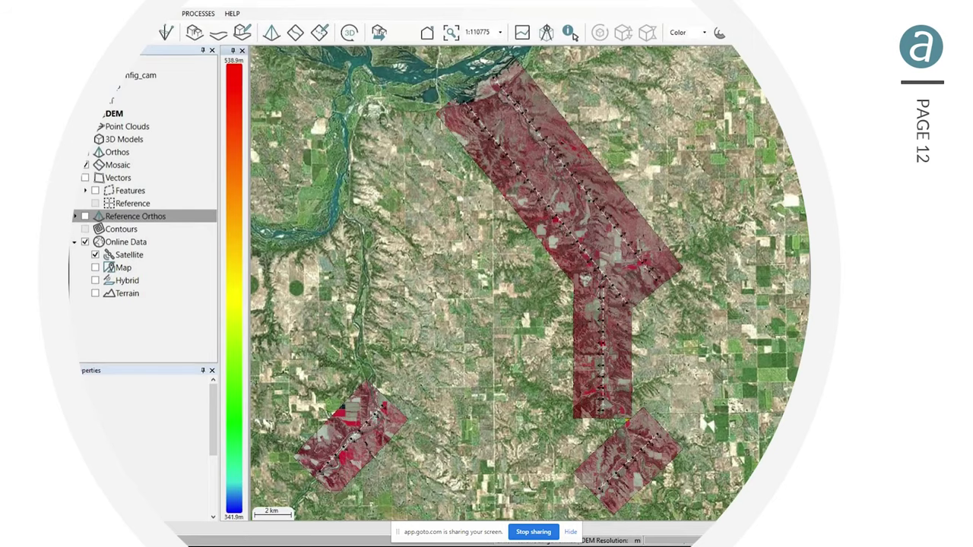
pyautogui.press('Right')
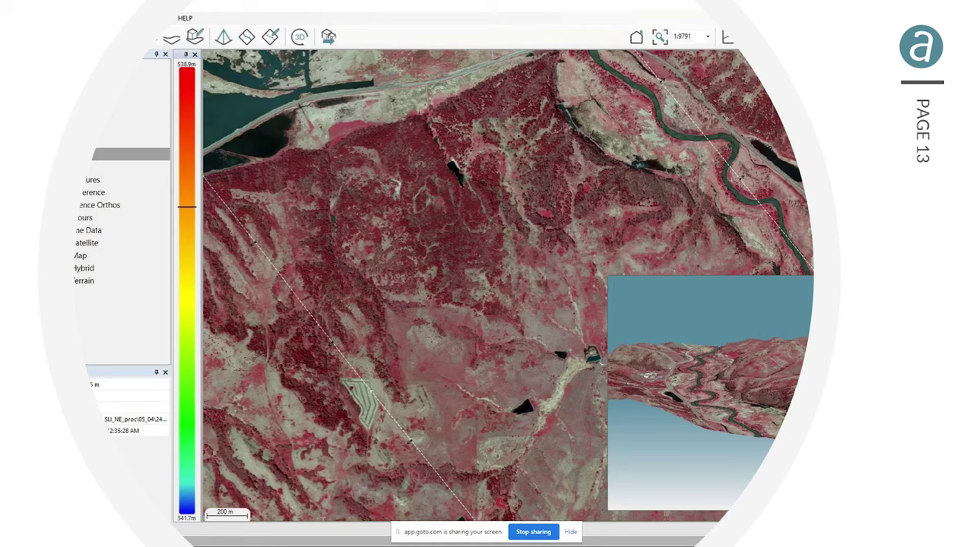
pyautogui.press('Right')
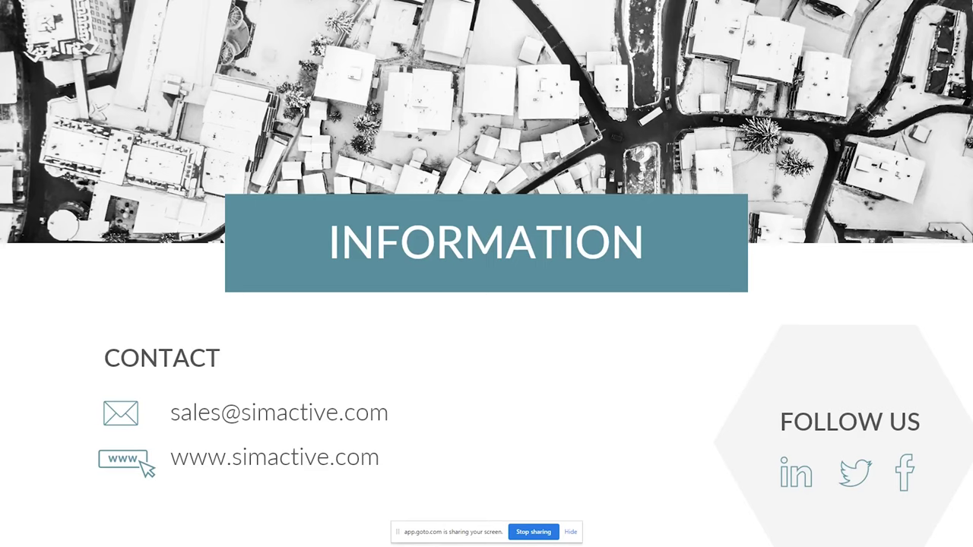